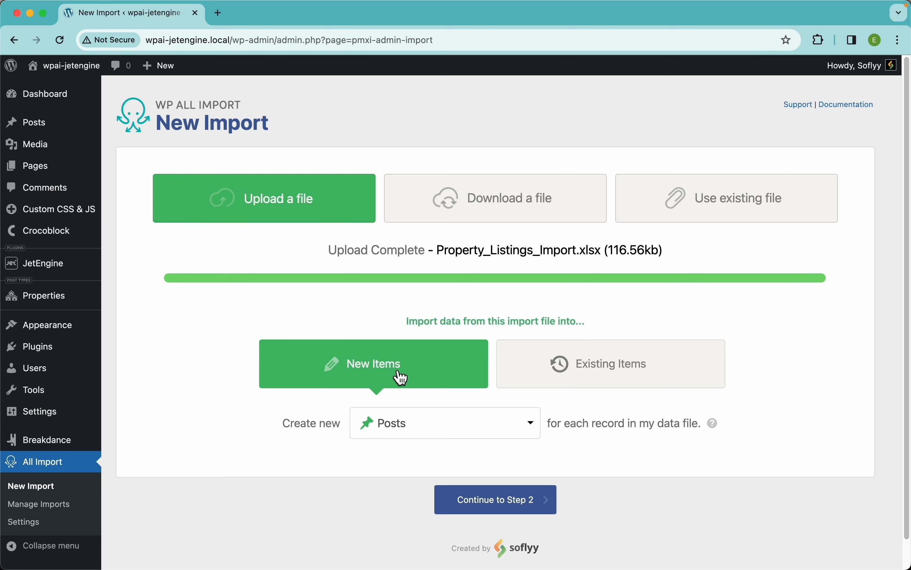
- View the existing Properties posts list in a separate browser tab
right_click(71, 301)
click(92, 310)
click(267, 15)
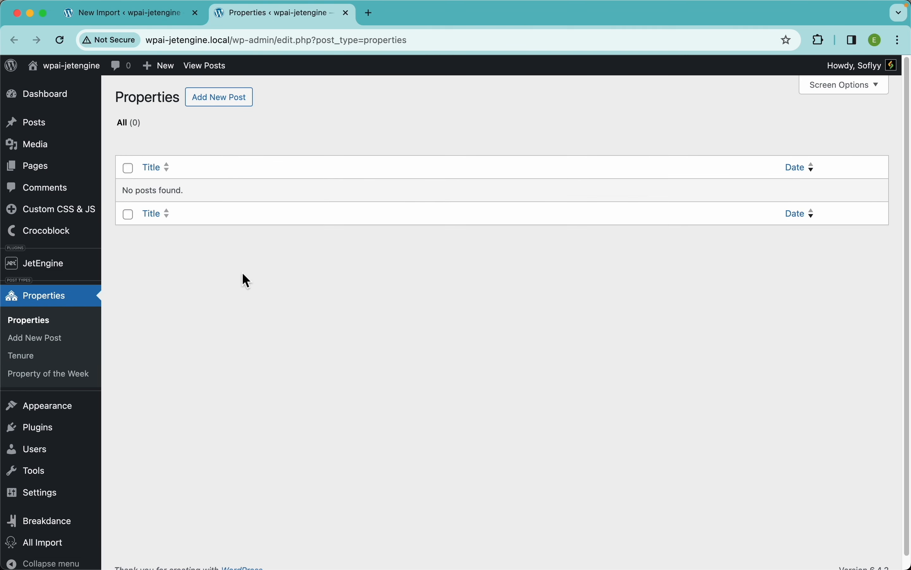
- Set the import to create new Properties for each record in the data file and continue to step 2
click(154, 21)
click(446, 437)
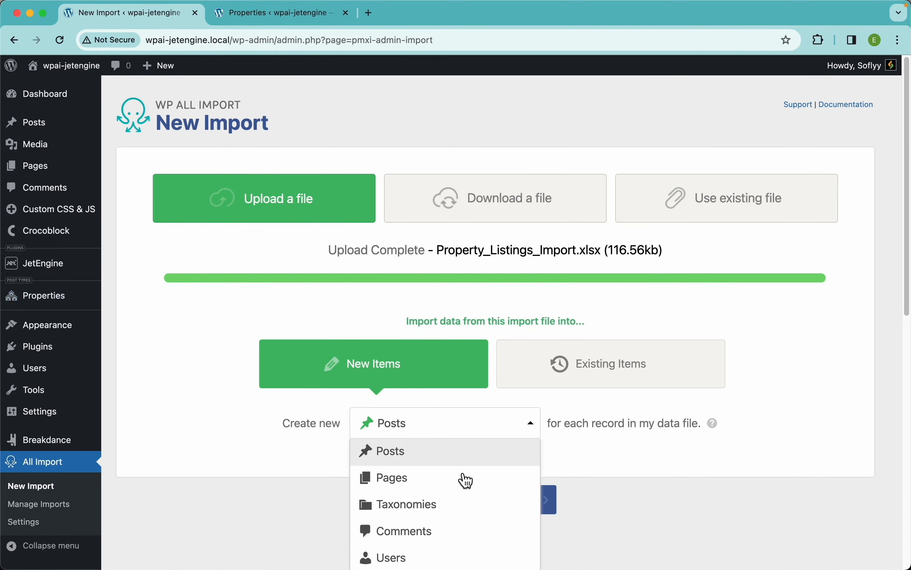
scroll(464, 480, down, 10)
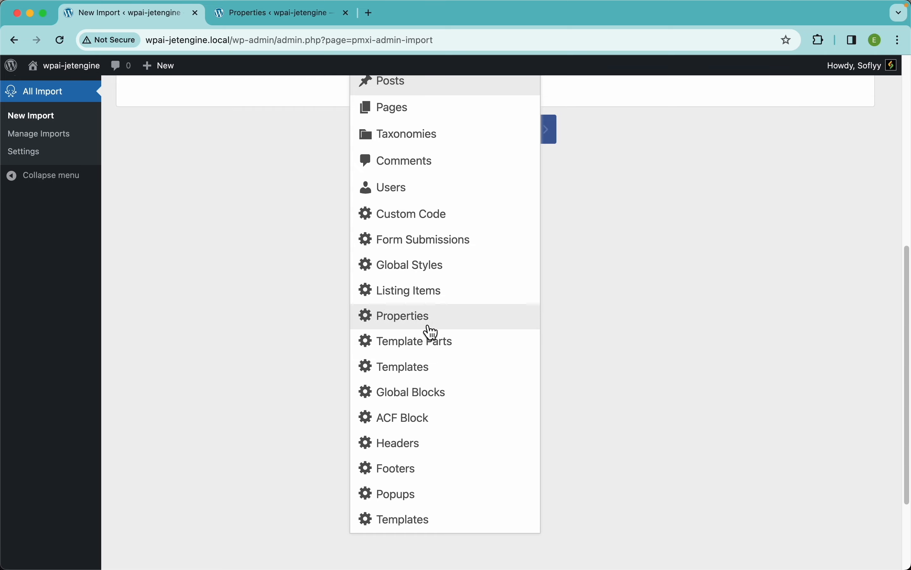
click(424, 320)
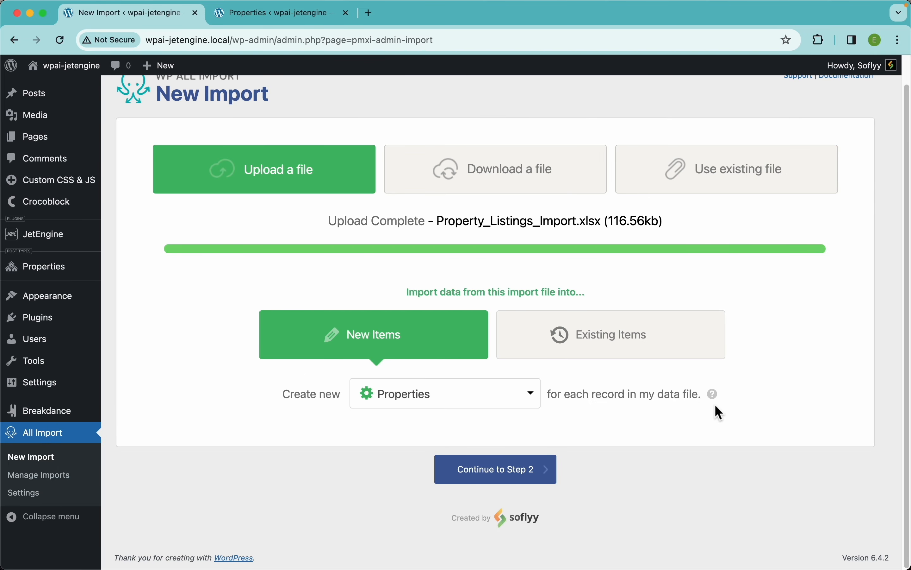
click(527, 480)
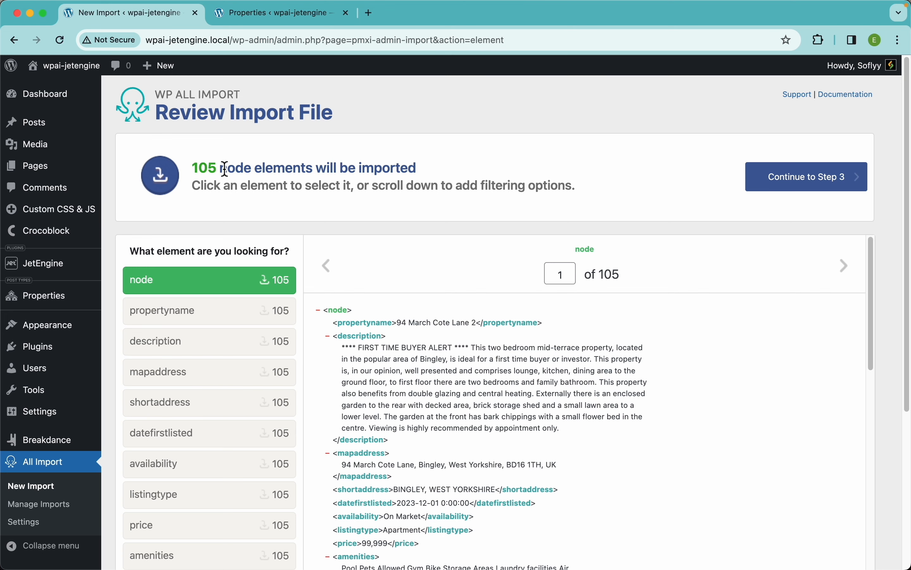
- Review the node elements of the import file and continue to step 3
scroll(527, 179, down, 2)
scroll(494, 350, down, 10)
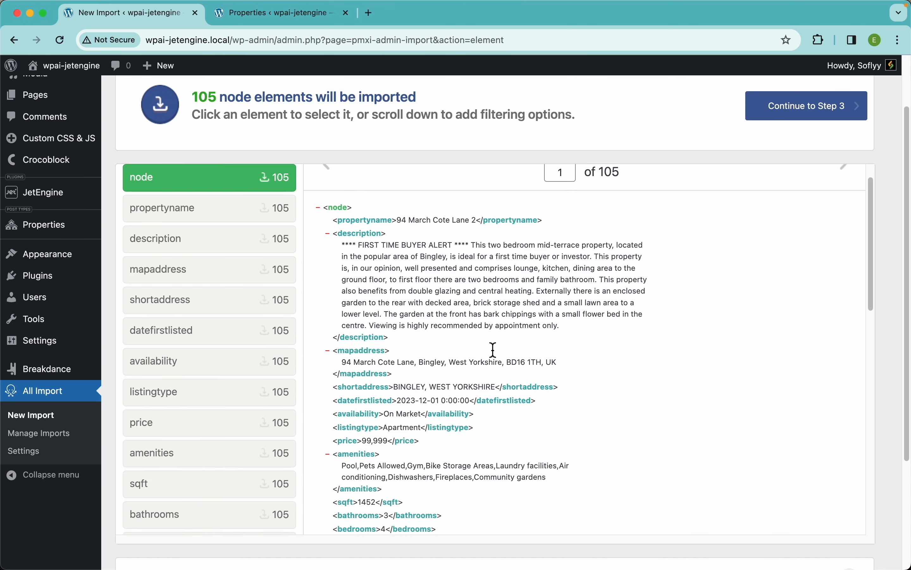
scroll(493, 350, up, 10)
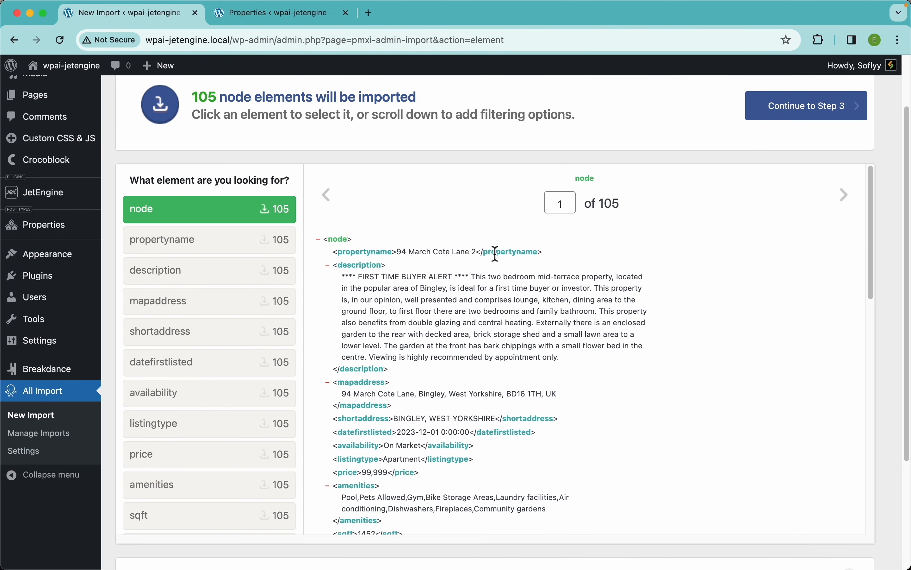
scroll(683, 177, up, 2)
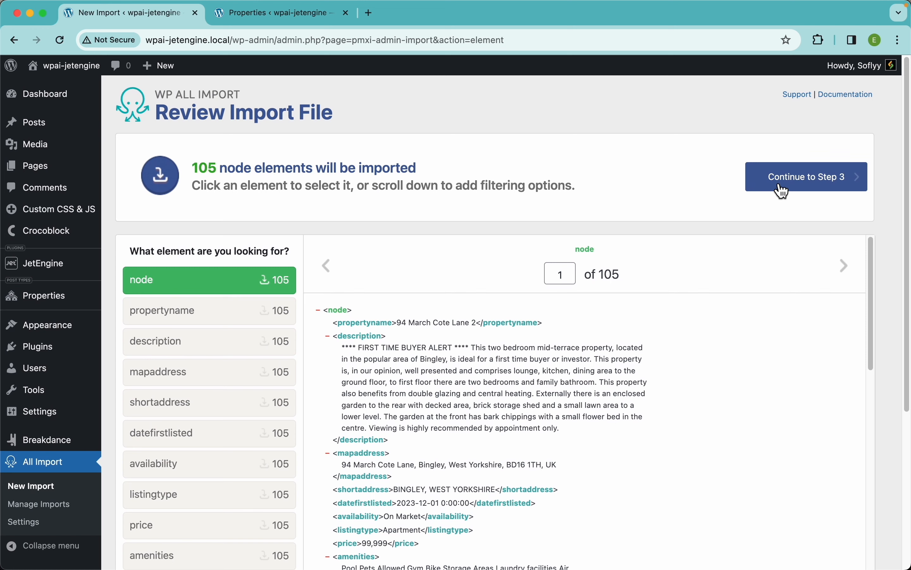
click(794, 188)
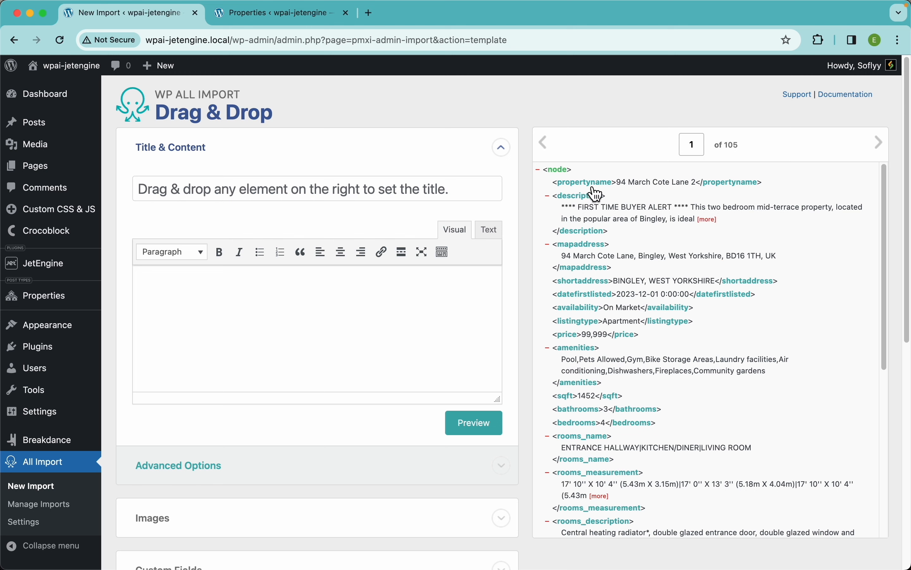
- Map the propertyname element to the post title and the description element to the post content
drag(599, 193, 324, 195)
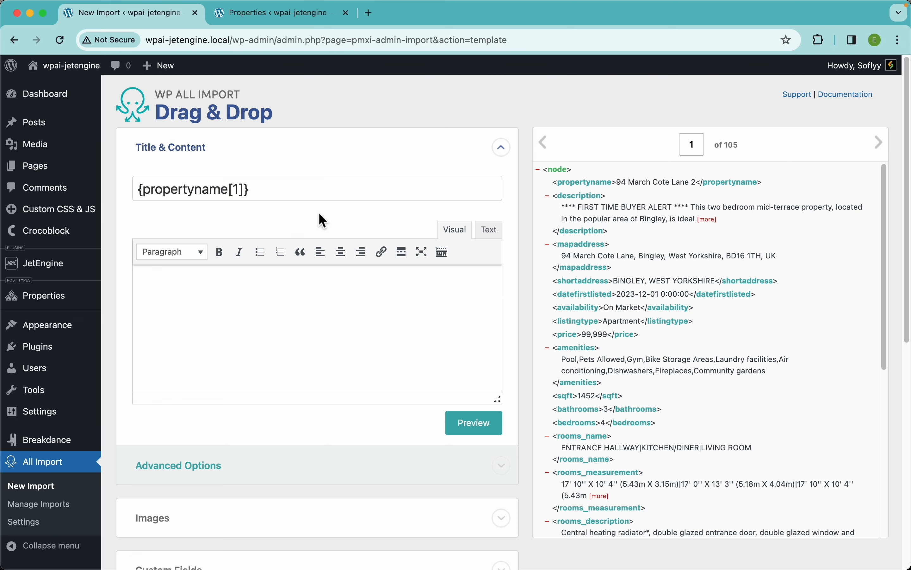
scroll(360, 301, down, 2)
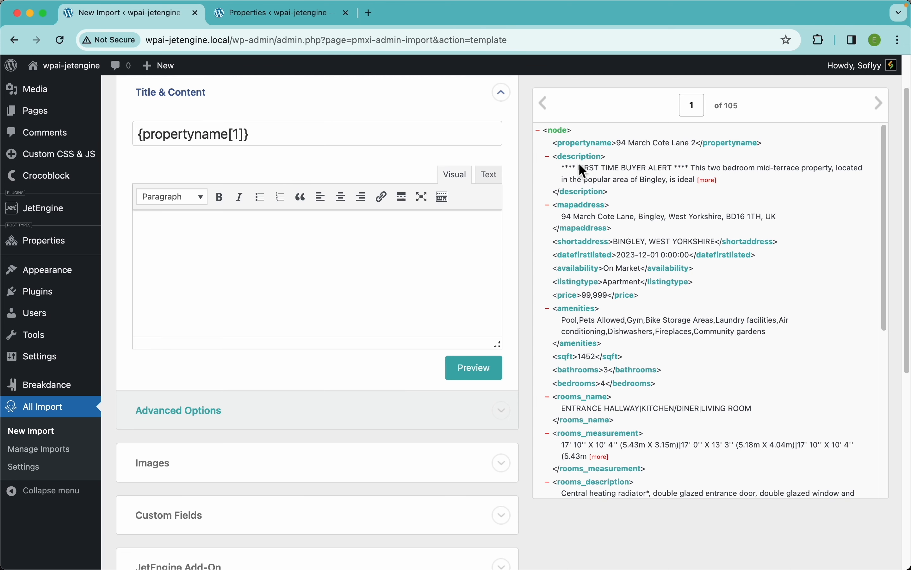
drag(576, 160, 360, 266)
scroll(302, 376, down, 5)
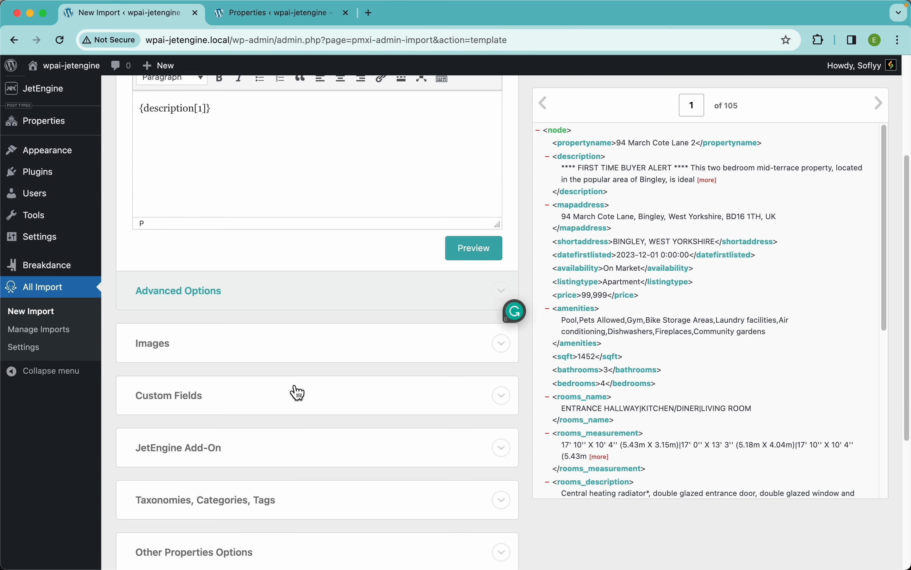
scroll(293, 384, up, 5)
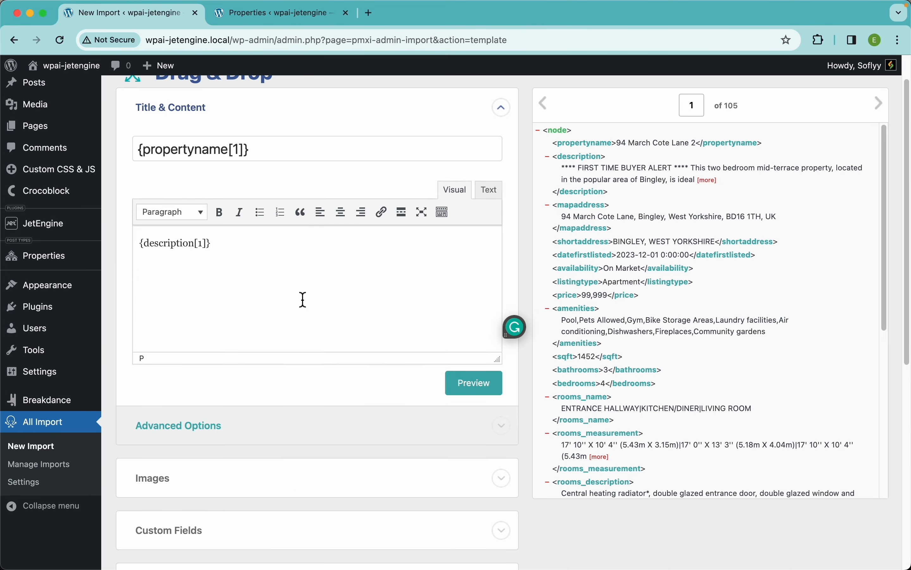
- Map the imagefeatured element as the image URL for downloading images hosted elsewhere
scroll(301, 302, down, 5)
click(225, 307)
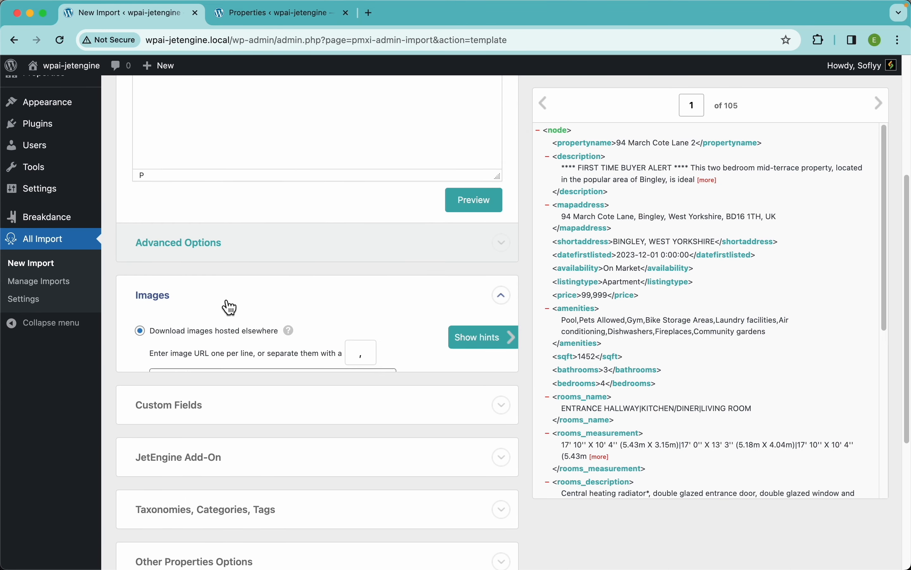
scroll(331, 346, down, 4)
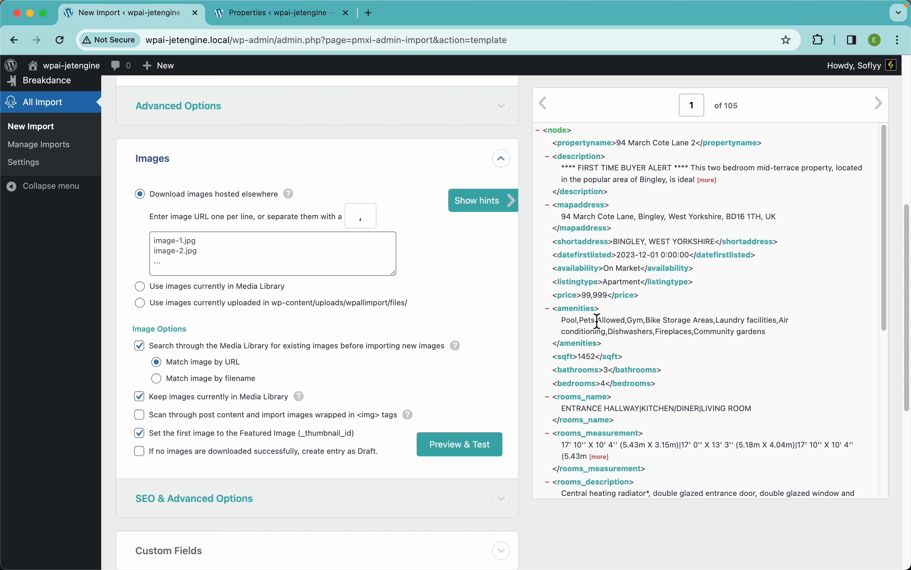
scroll(676, 362, down, 4)
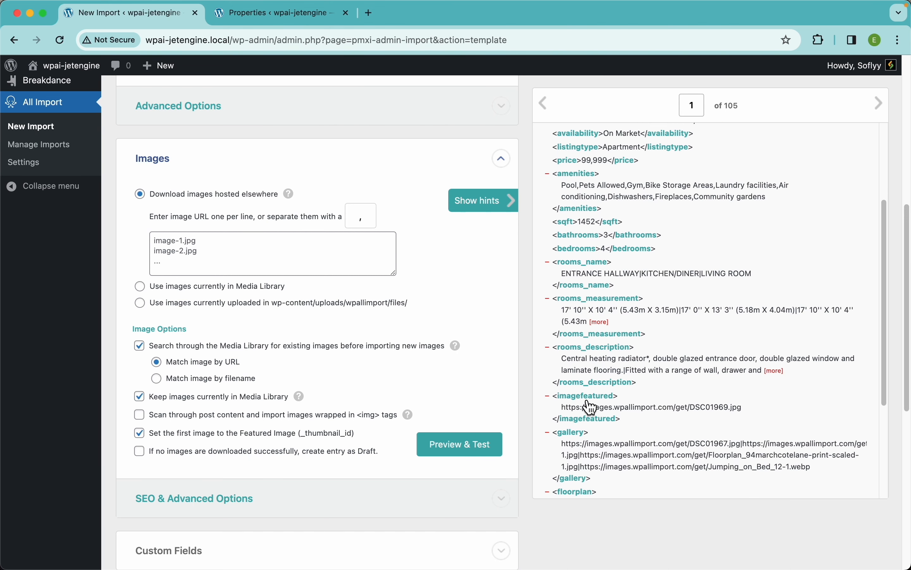
drag(587, 406, 289, 255)
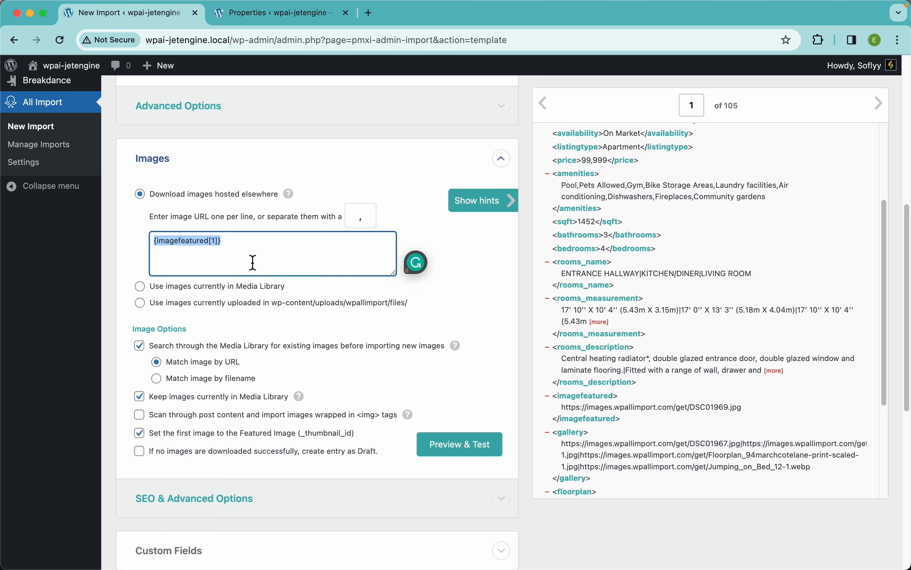
- Preview the image import, run the image download test, and dismiss the preview
click(466, 458)
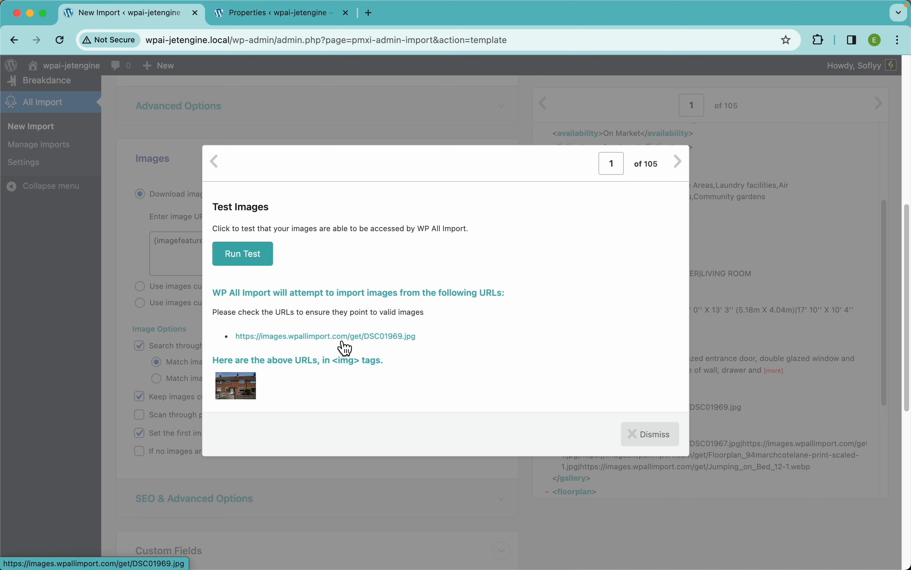
click(241, 263)
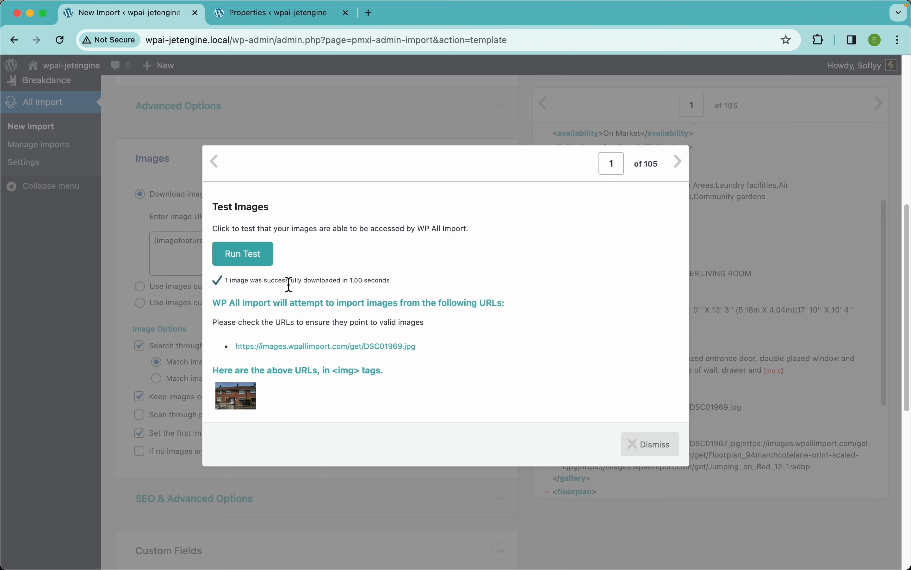
click(651, 444)
- Examine the option that sets the first image as the Featured Image and the gallery element in the import data
scroll(406, 416, down, 5)
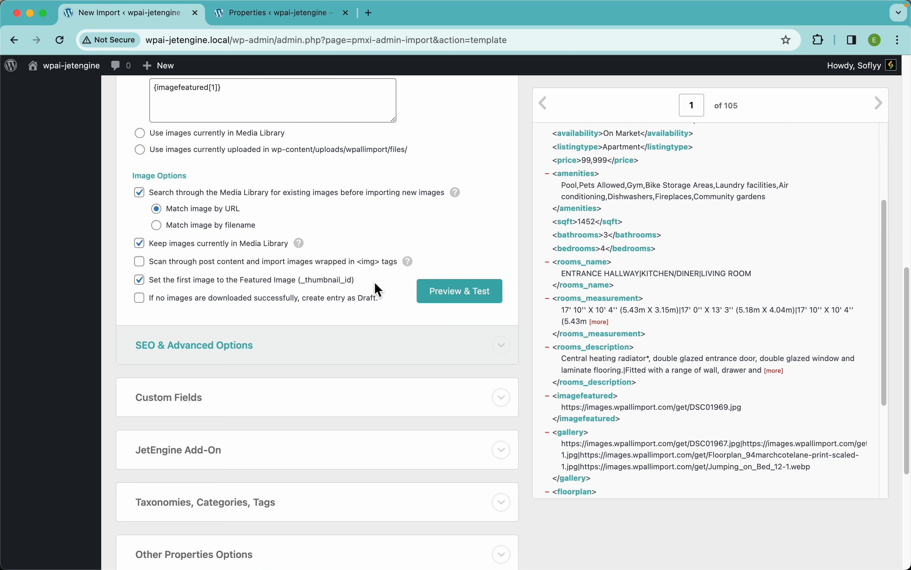
drag(376, 281, 161, 287)
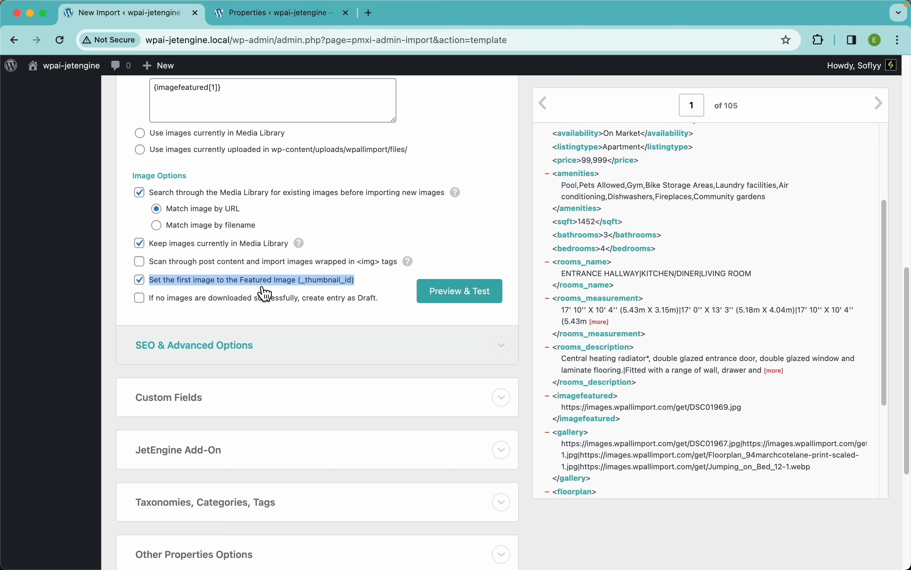
click(388, 289)
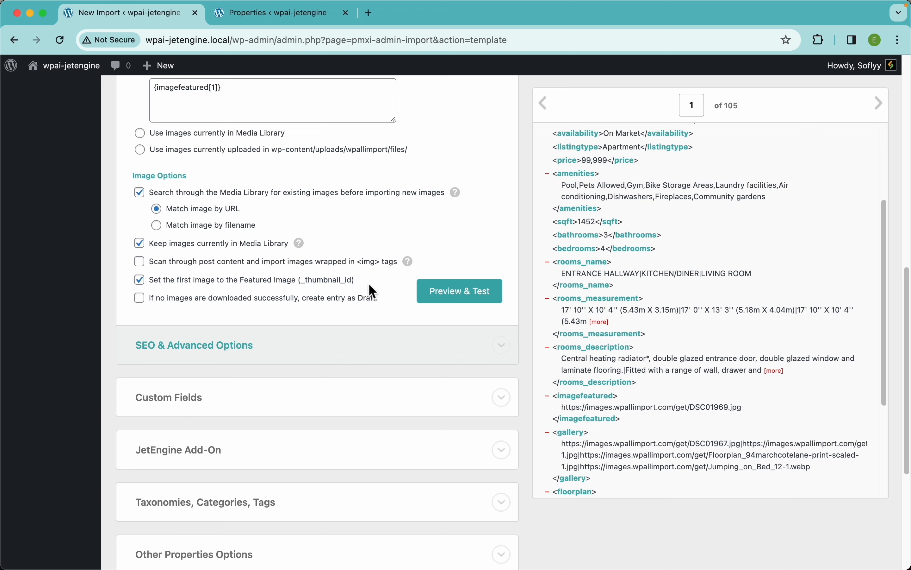
scroll(354, 277, up, 3)
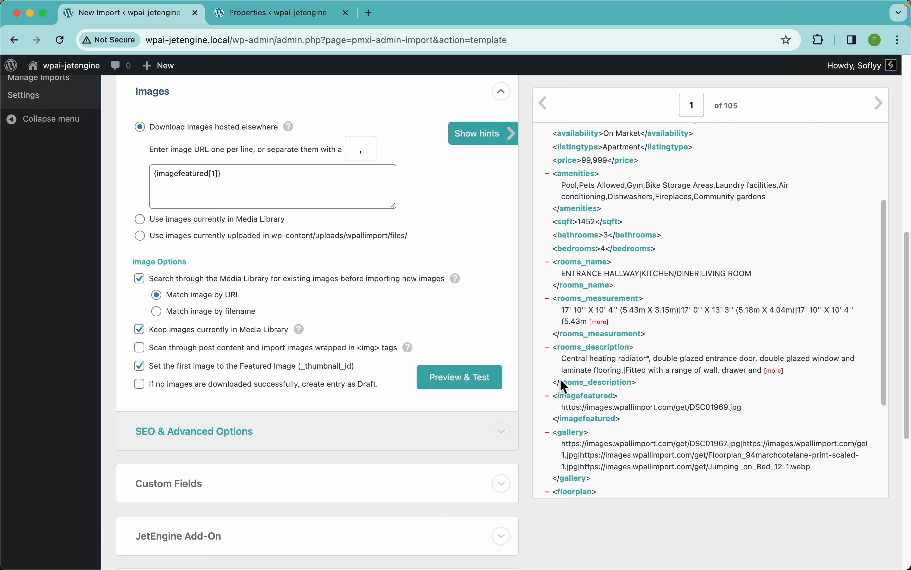
scroll(561, 381, down, 4)
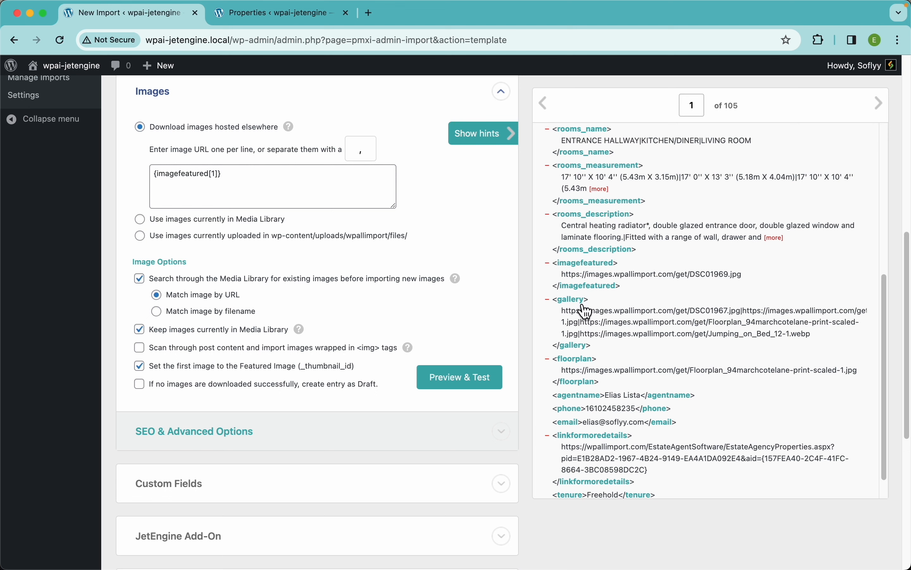
- Look at the Custom Fields section and collapse it again
scroll(253, 345, down, 5)
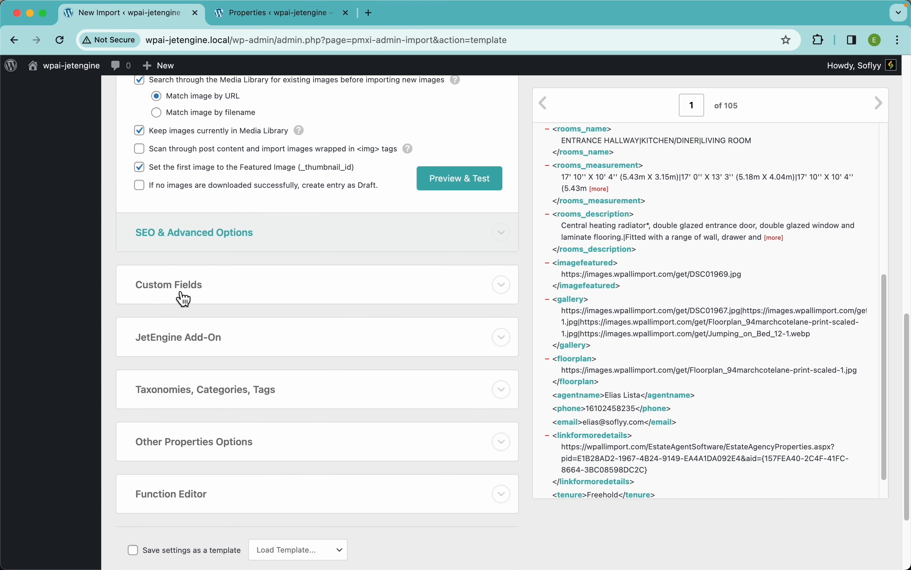
click(208, 288)
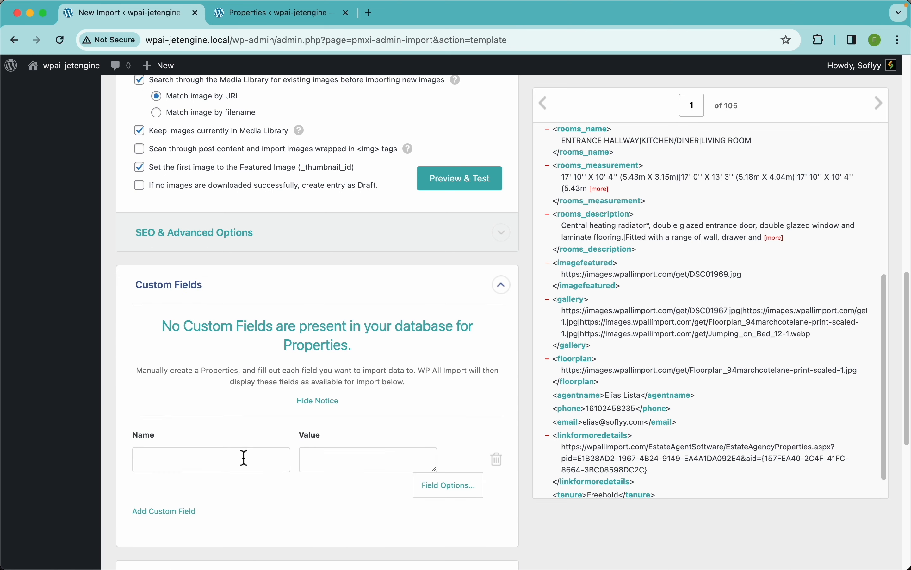
click(173, 294)
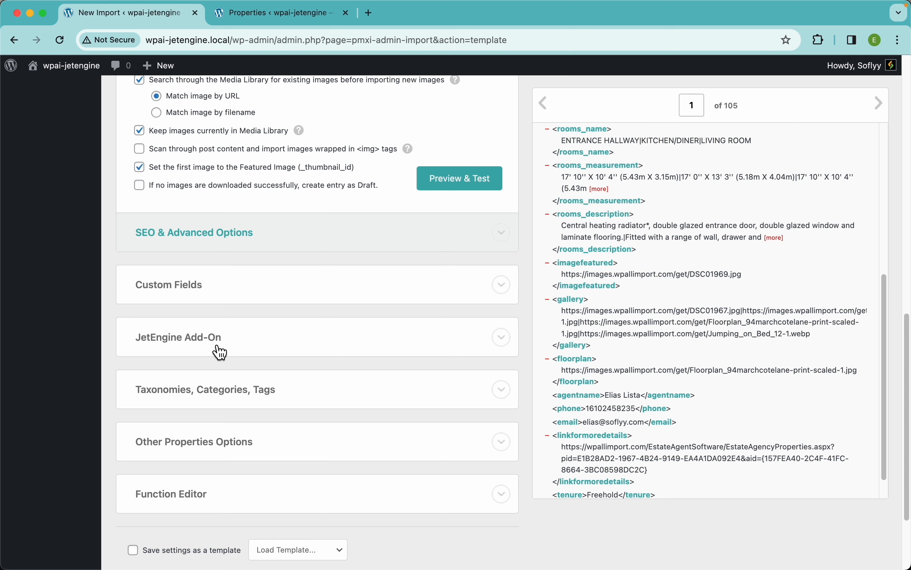
- Enable the Properties (Post Type) field group in the JetEngine Add-On section
click(226, 341)
scroll(315, 338, down, 3)
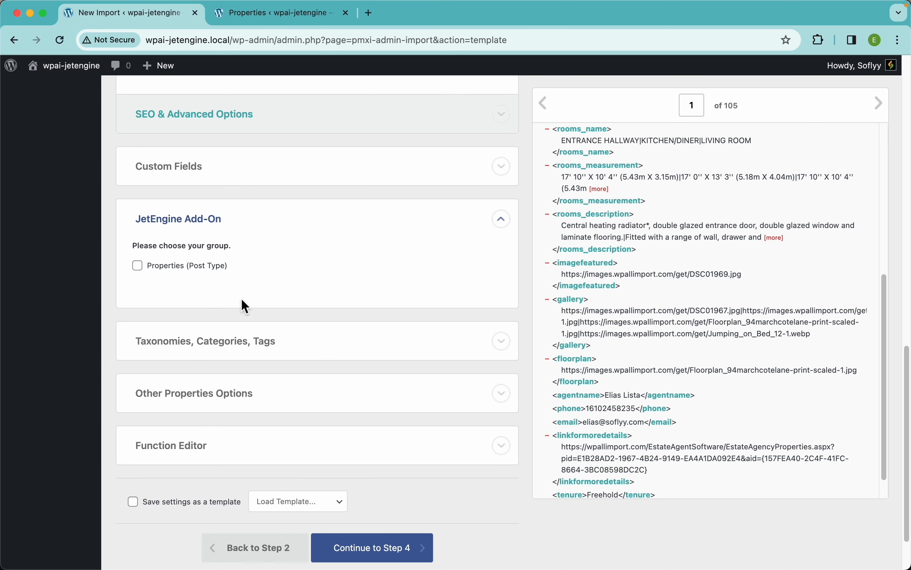
click(184, 268)
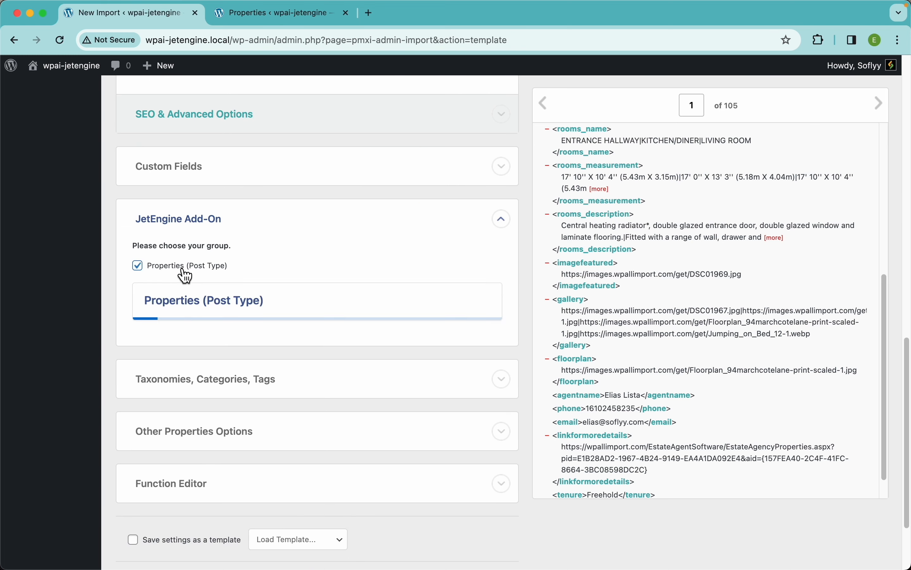
- Map the mapaddress element to Map Address and the shortaddress element to Short Address under Listing Info
scroll(414, 352, down, 3)
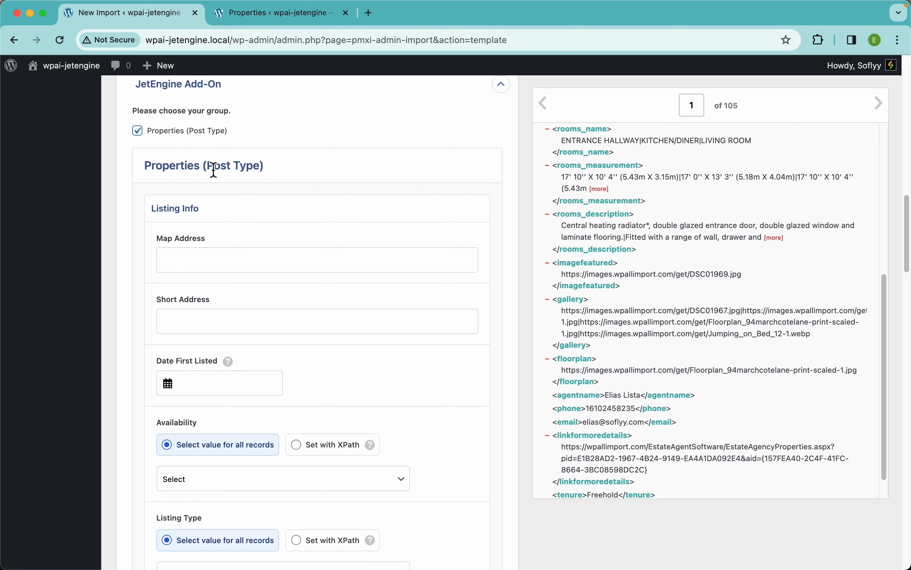
scroll(352, 280, down, 4)
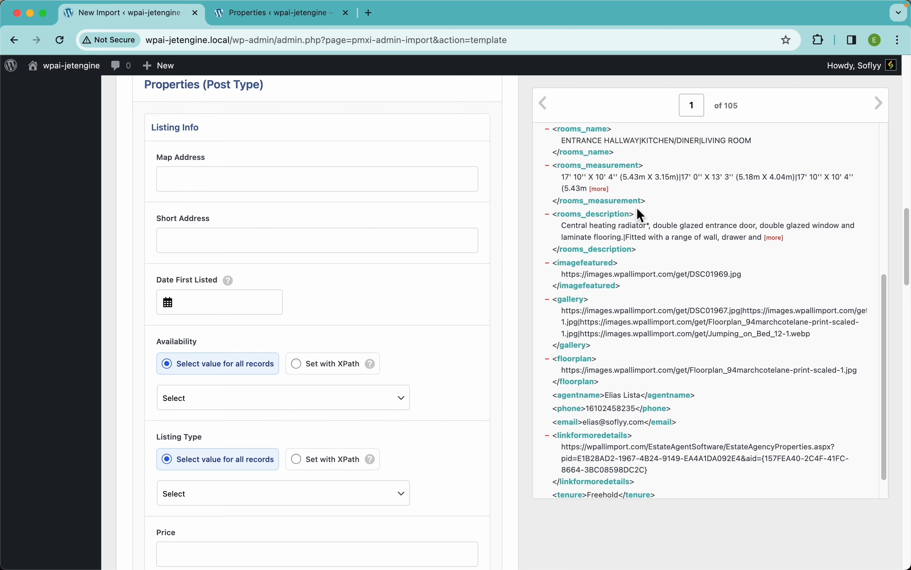
scroll(639, 210, up, 5)
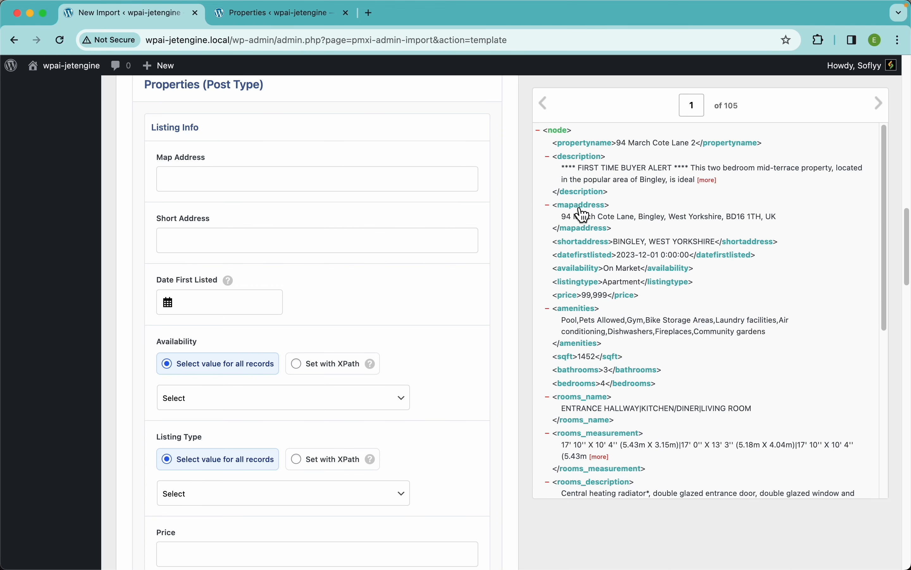
drag(582, 210, 412, 176)
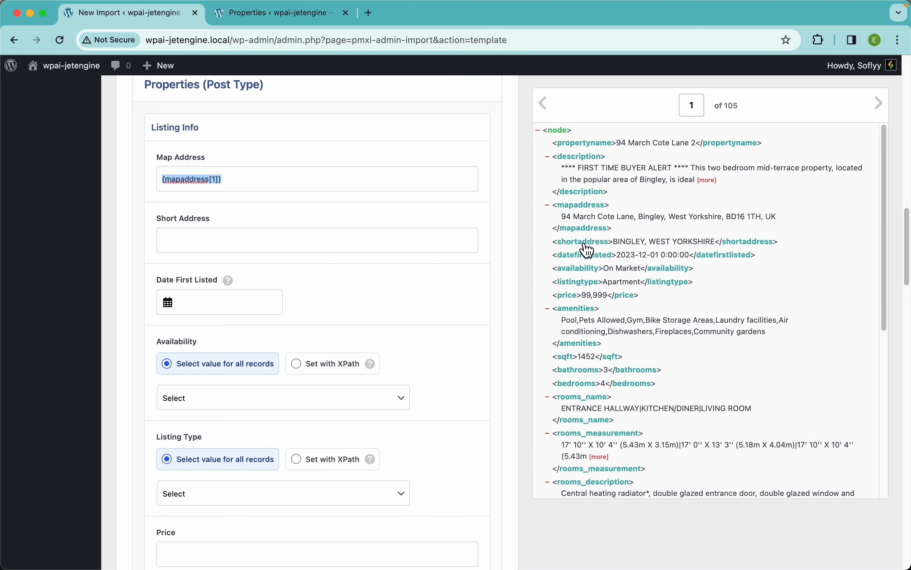
drag(589, 249, 416, 249)
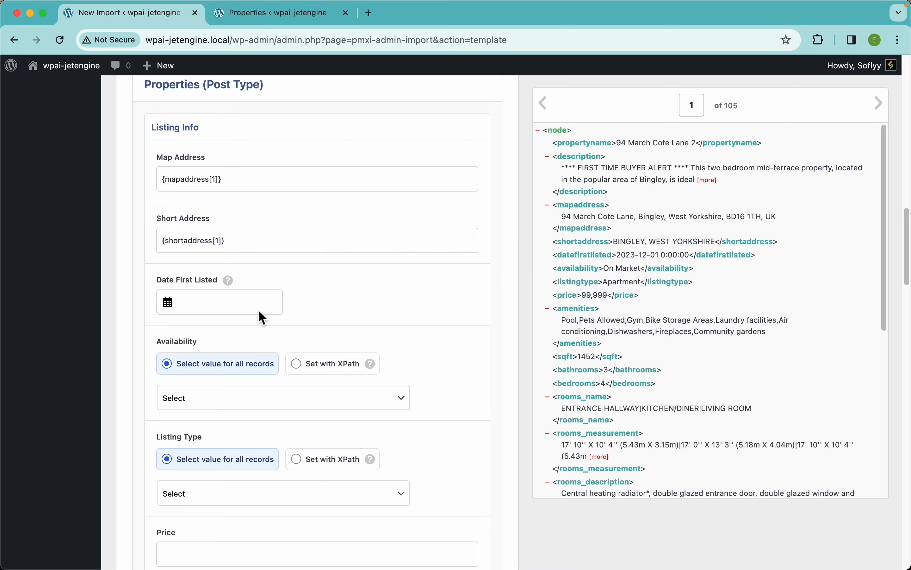
- Map the datefirstlisted element to the Date First Listed field
click(204, 308)
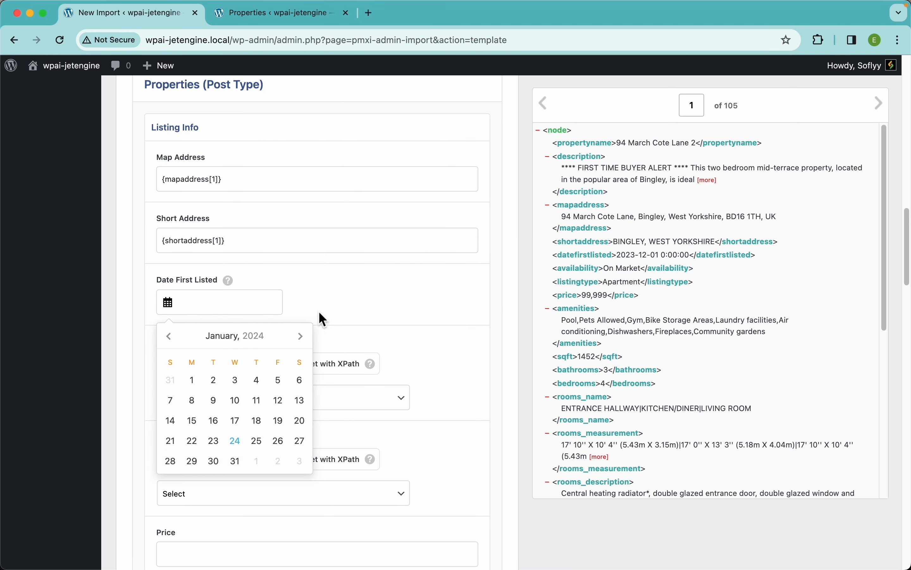
click(332, 306)
mouse_move(230, 284)
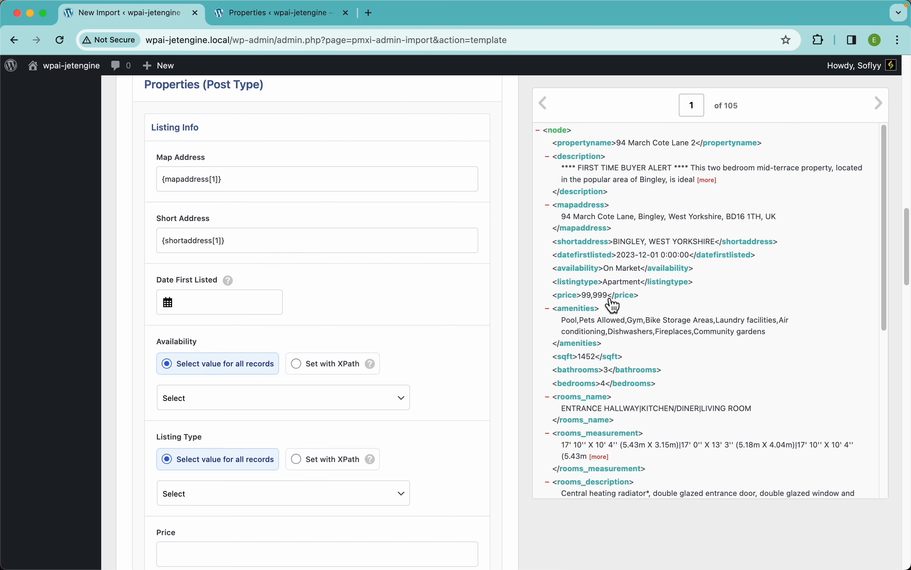
drag(594, 260, 218, 305)
click(323, 303)
- Choose On Market as the Availability value for all records
scroll(399, 321, down, 5)
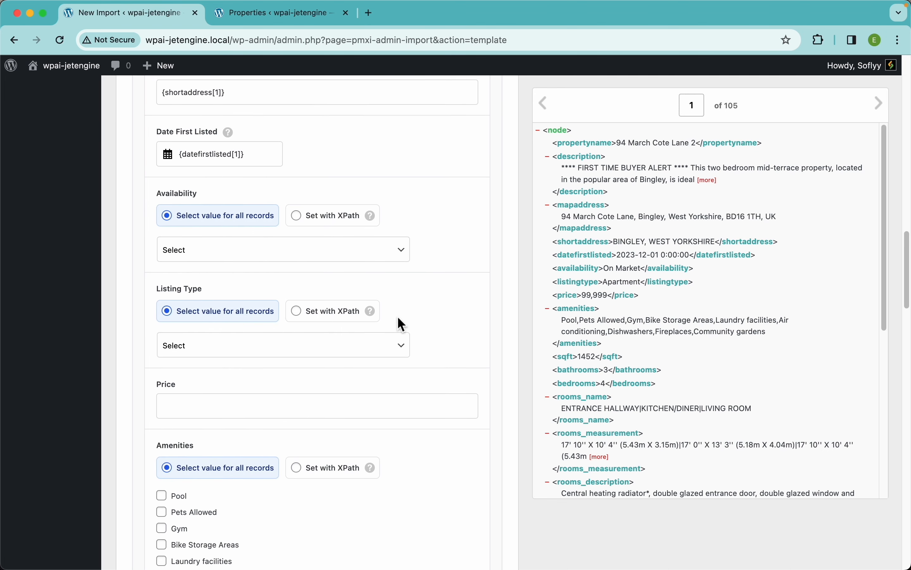
scroll(279, 347, down, 3)
scroll(278, 367, up, 5)
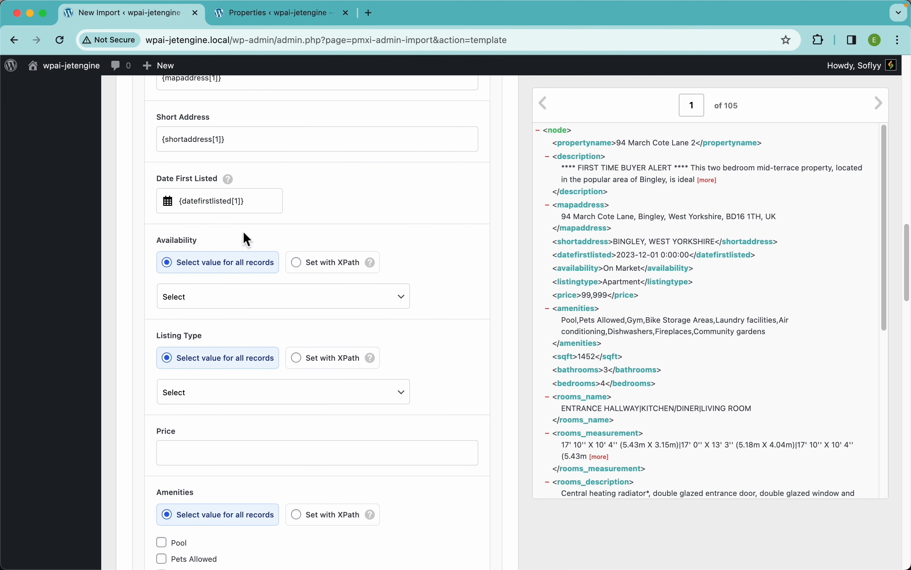
click(245, 300)
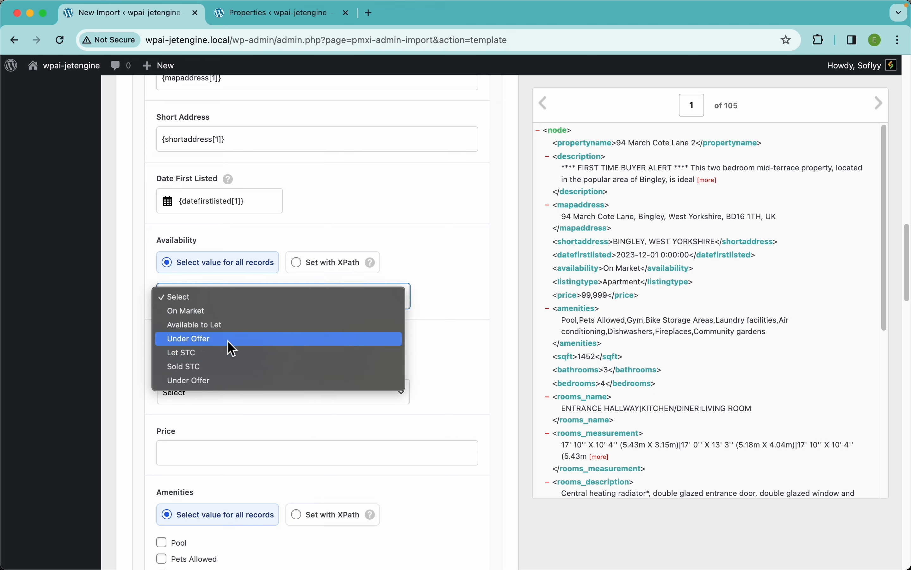
click(253, 312)
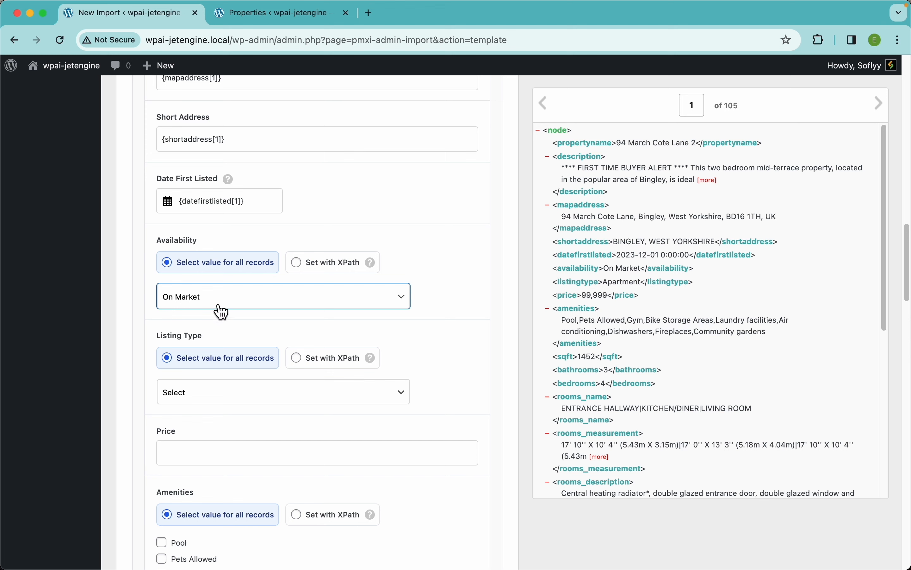
- Set Availability and Listing Type with XPath using the availability and listingtype elements, and map the price element to Price
click(349, 266)
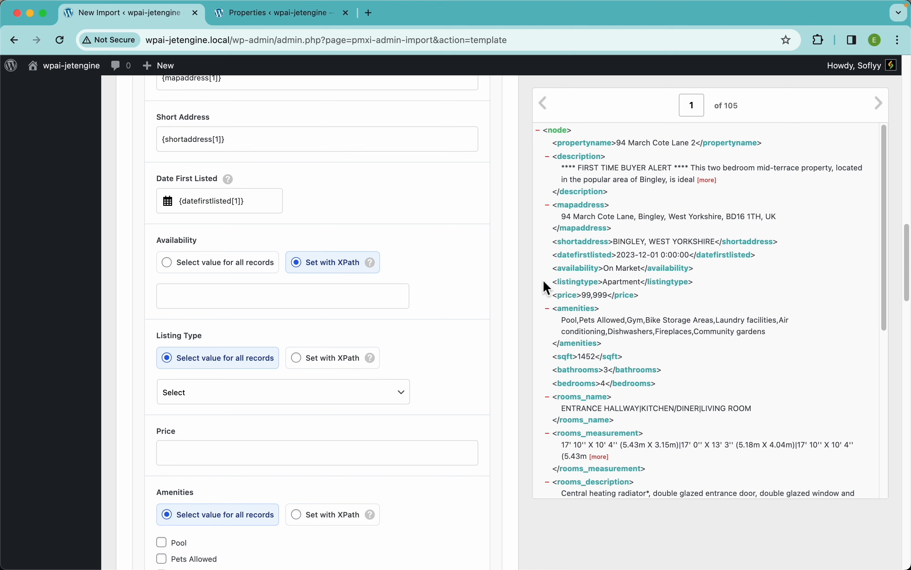
drag(593, 275, 332, 296)
scroll(547, 248, down, 3)
scroll(379, 331, down, 3)
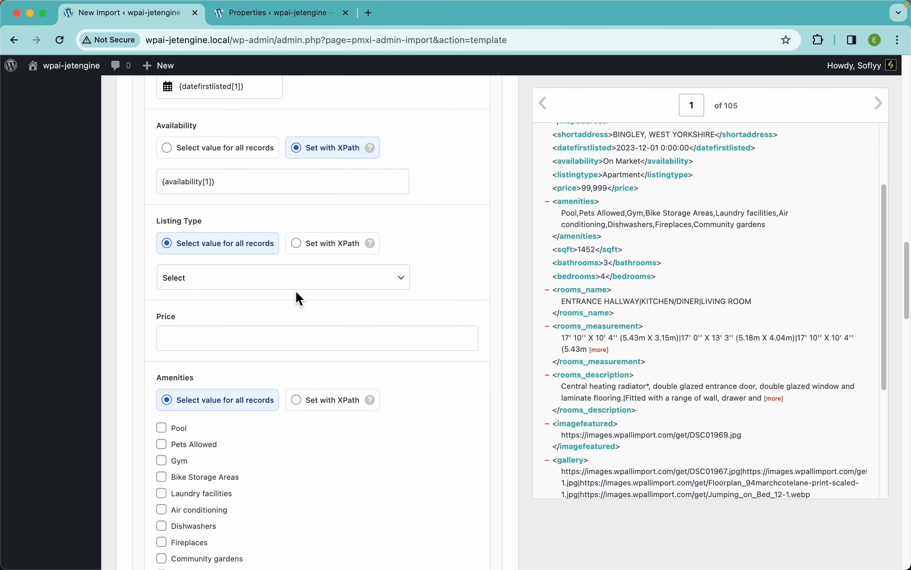
click(341, 247)
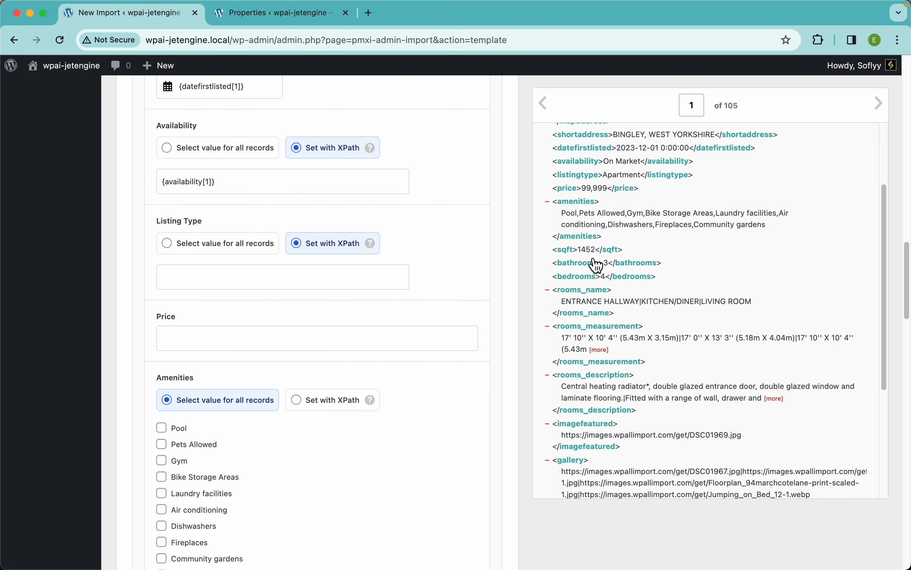
drag(582, 177, 299, 288)
drag(571, 188, 341, 344)
- Toggle the Pets Allowed, Laundry facilities and Community gardens options under Amenities for all records
scroll(395, 370, down, 5)
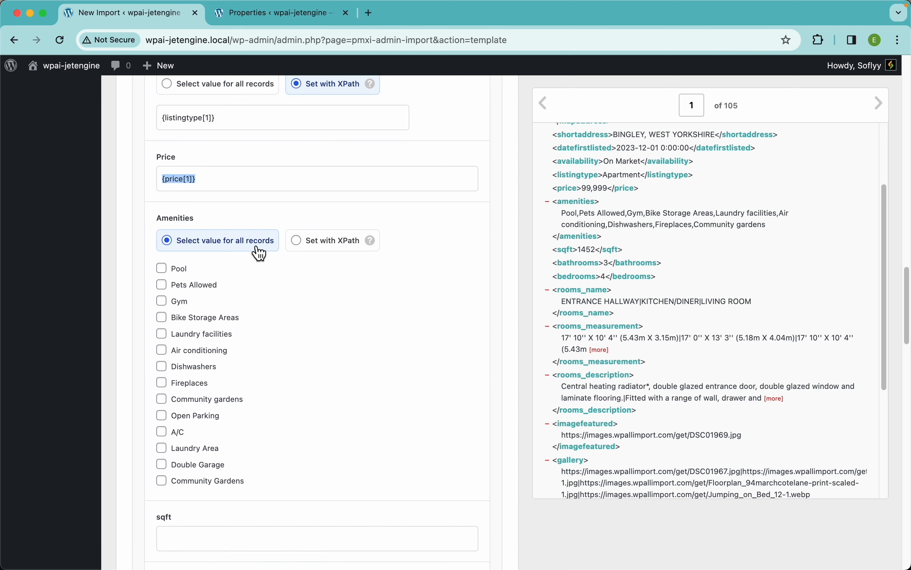
scroll(278, 358, down, 1)
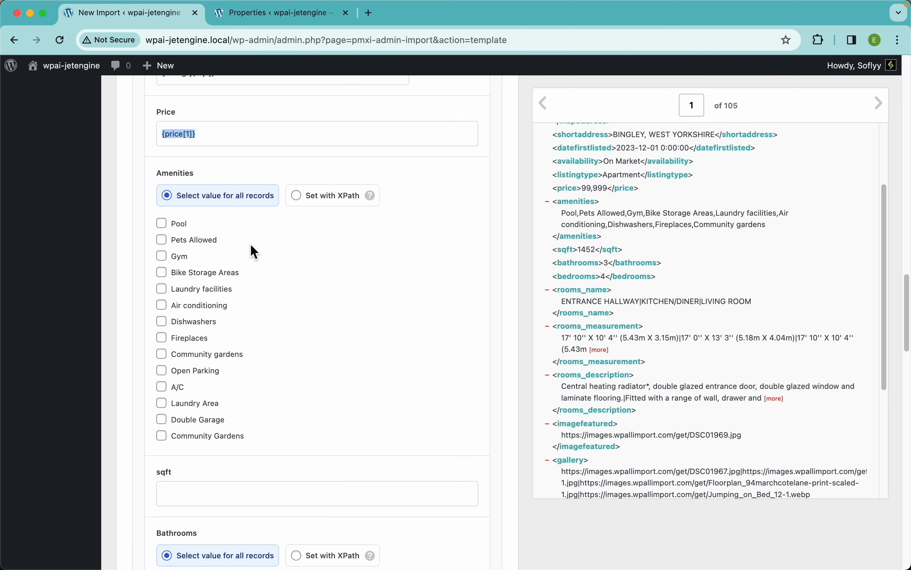
click(192, 241)
click(190, 291)
click(183, 356)
- Set Amenities with XPath and map the comma-separated amenities element to it
click(338, 207)
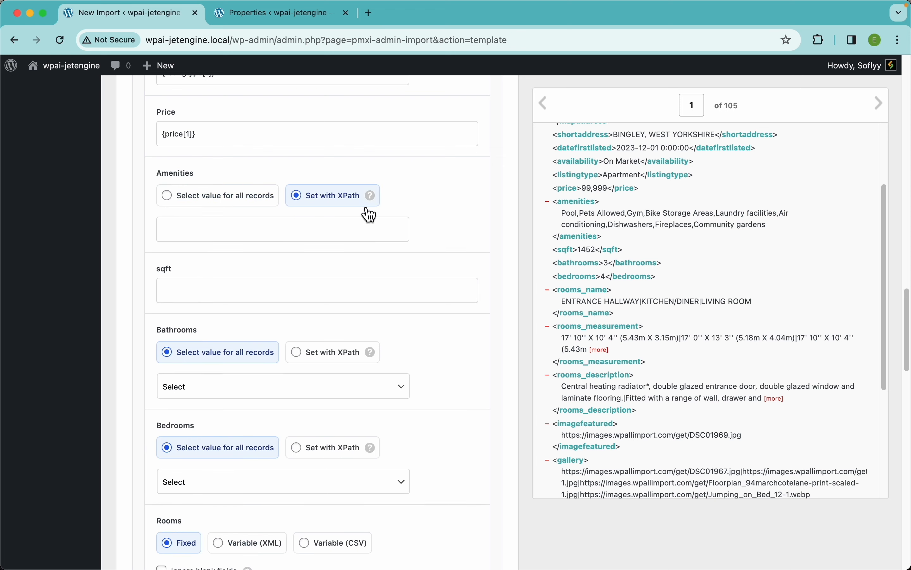
mouse_move(382, 204)
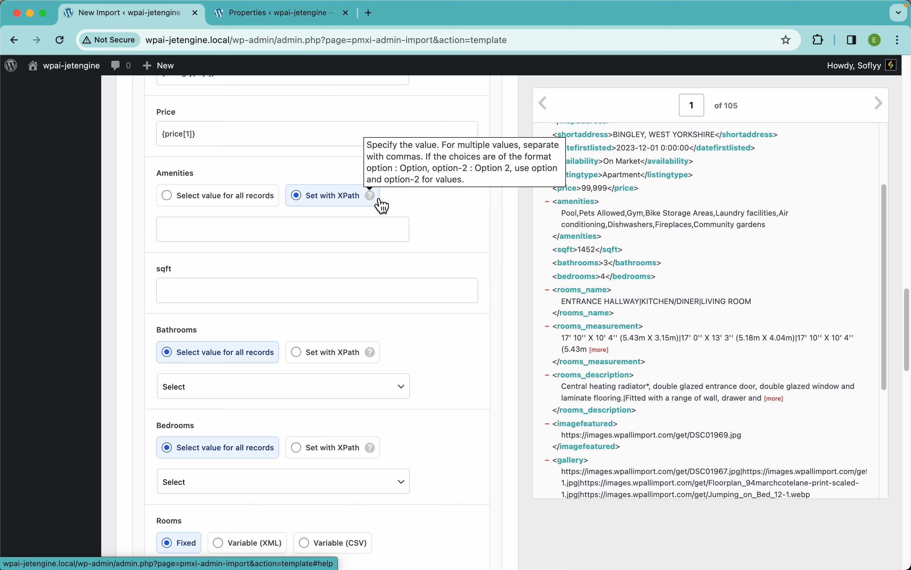
scroll(629, 220, up, 5)
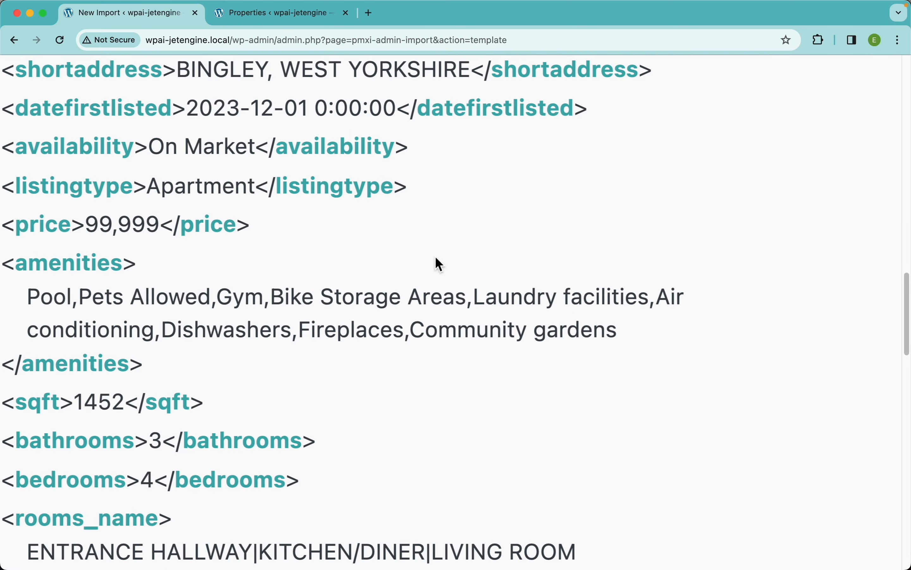
scroll(253, 264, left, 3)
scroll(286, 302, down, 2)
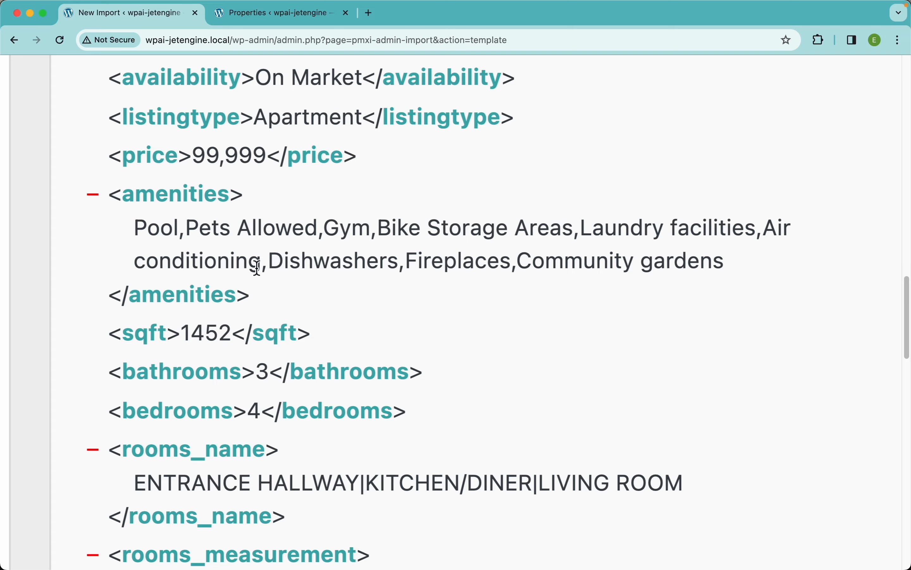
scroll(299, 242, down, 10)
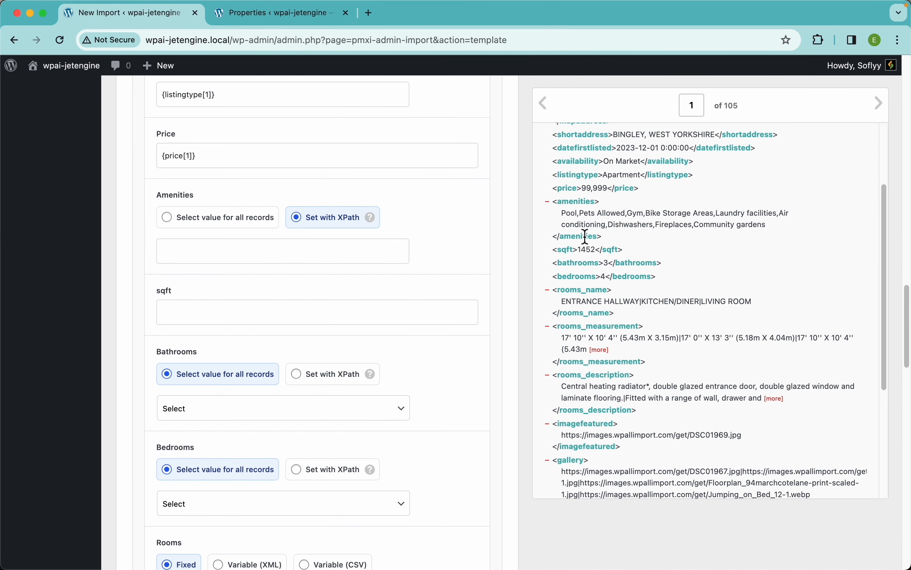
drag(586, 207, 350, 251)
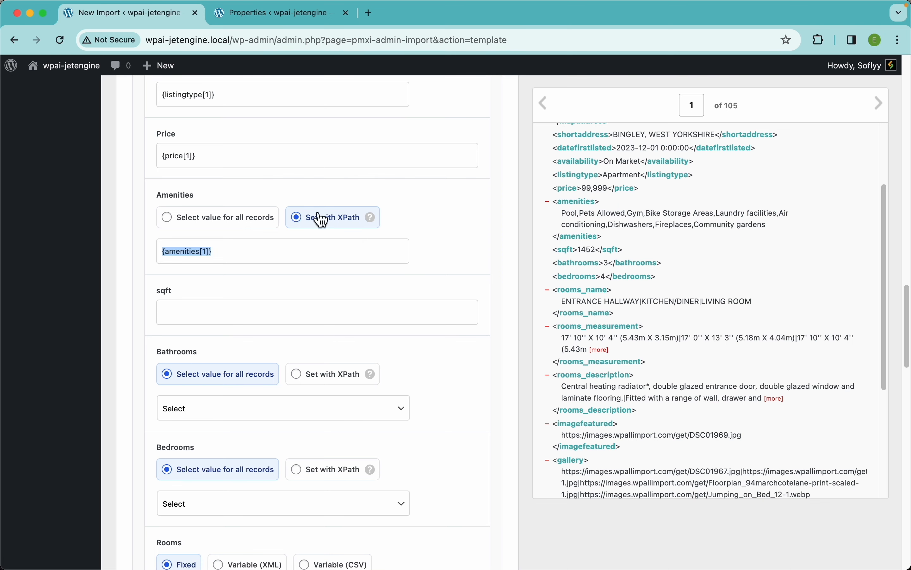
click(396, 252)
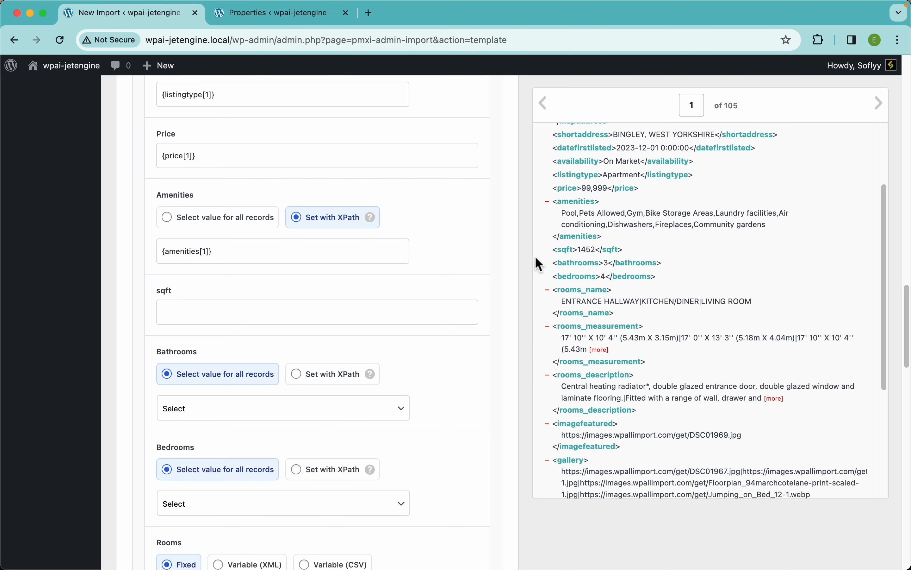
- Look through the second record of the import data and return to the first record
click(882, 110)
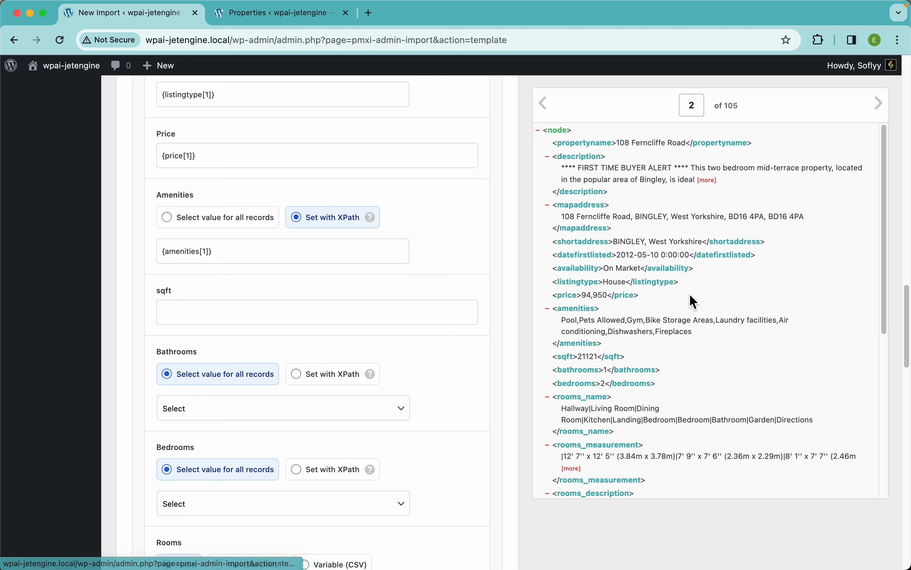
scroll(697, 305, down, 3)
scroll(703, 325, down, 2)
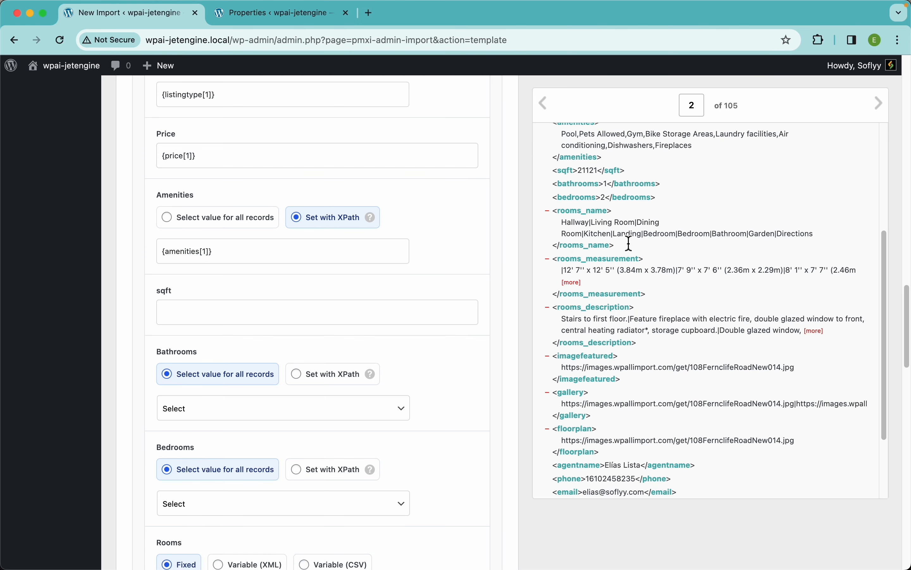
click(546, 105)
- Map the sqft element to the sqft field
scroll(278, 309, down, 4)
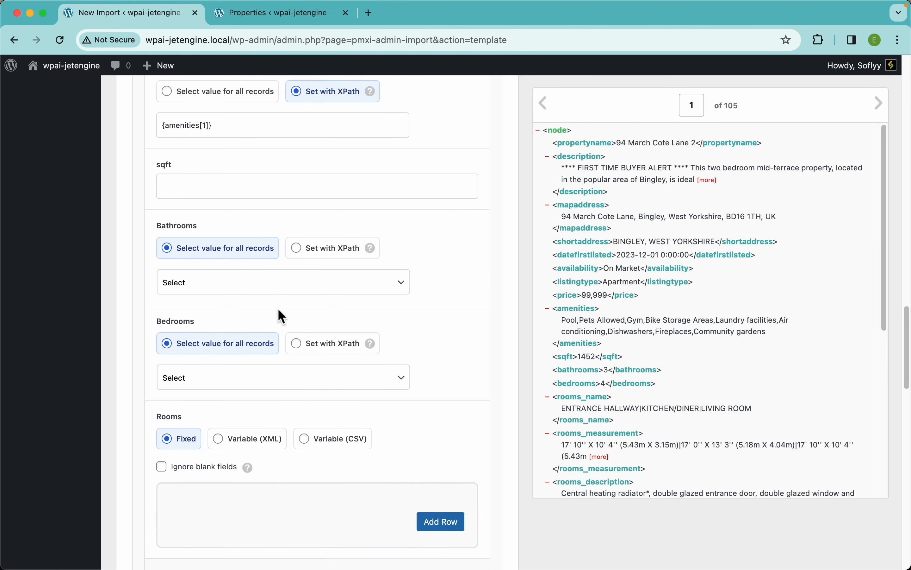
click(267, 188)
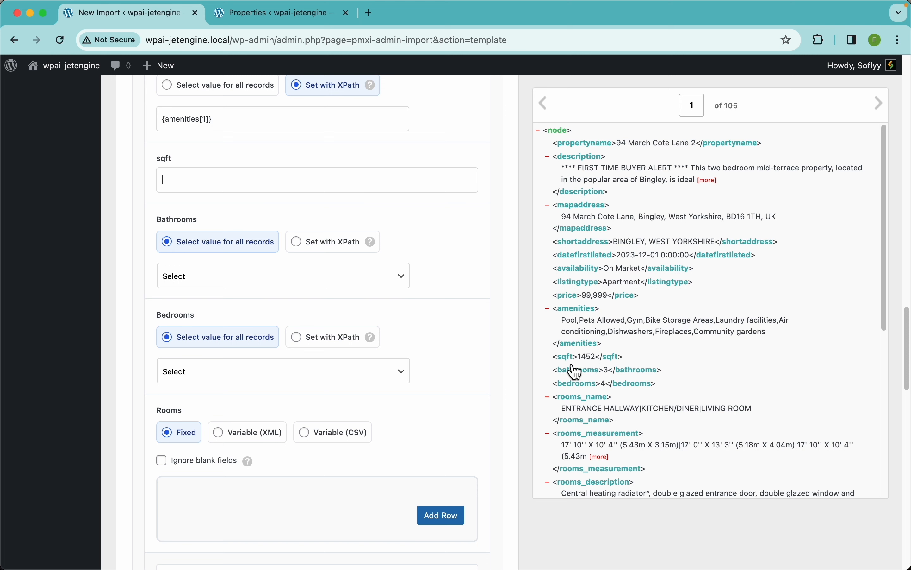
drag(576, 358, 335, 192)
- Set Bathrooms and Bedrooms with XPath and map the bathrooms and bedrooms elements to them
click(323, 245)
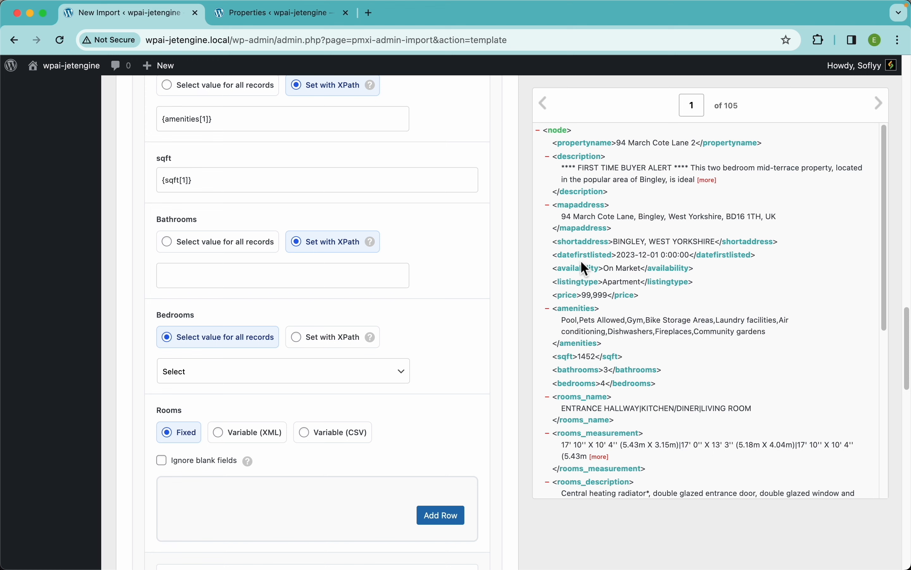
drag(575, 372, 365, 278)
click(331, 345)
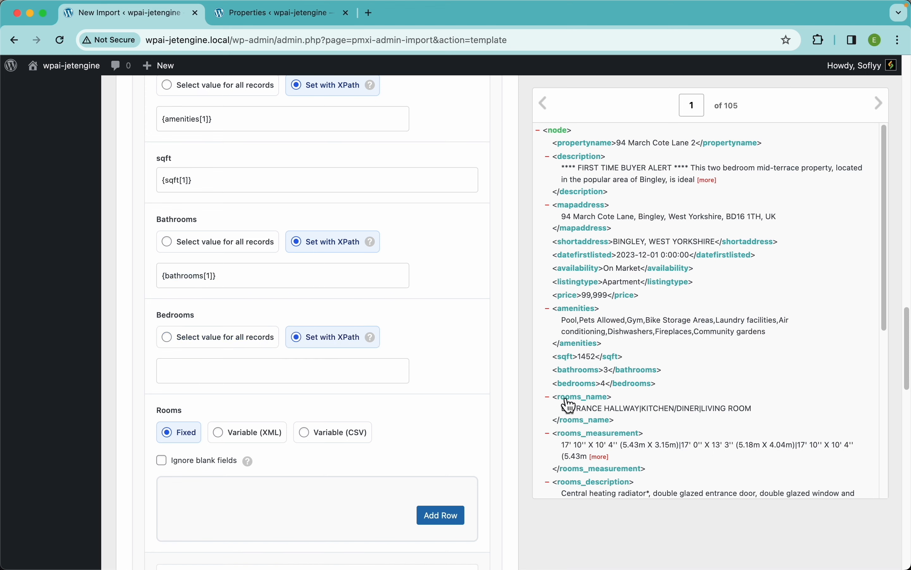
drag(587, 383, 359, 372)
scroll(407, 380, down, 5)
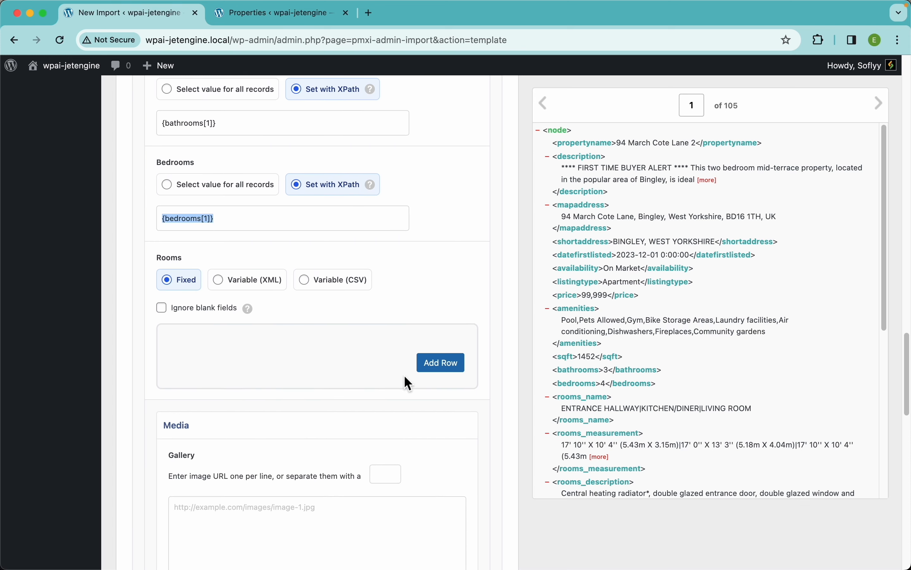
scroll(405, 376, down, 1)
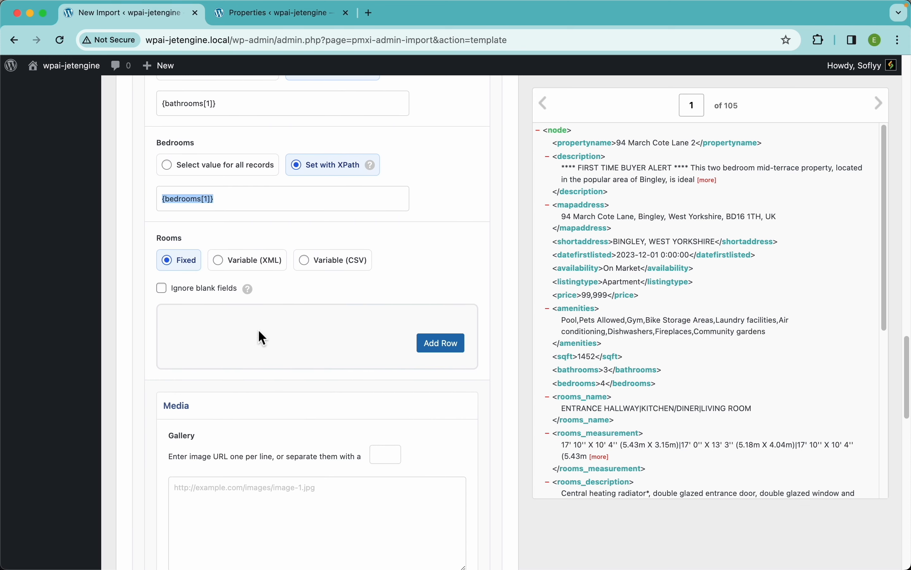
click(315, 297)
- Start a new Properties post in the other browser tab and show its Listing Info settings down to Rooms
click(272, 21)
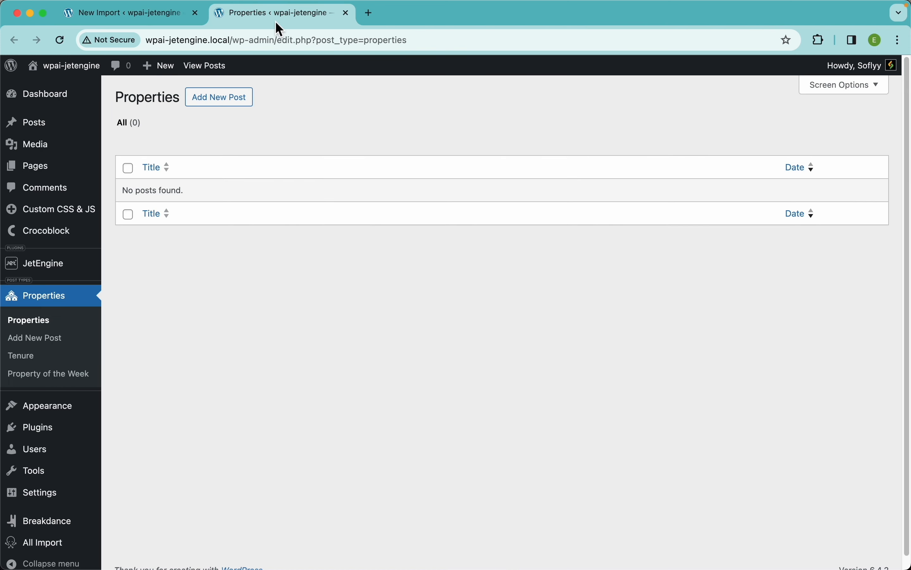
click(226, 98)
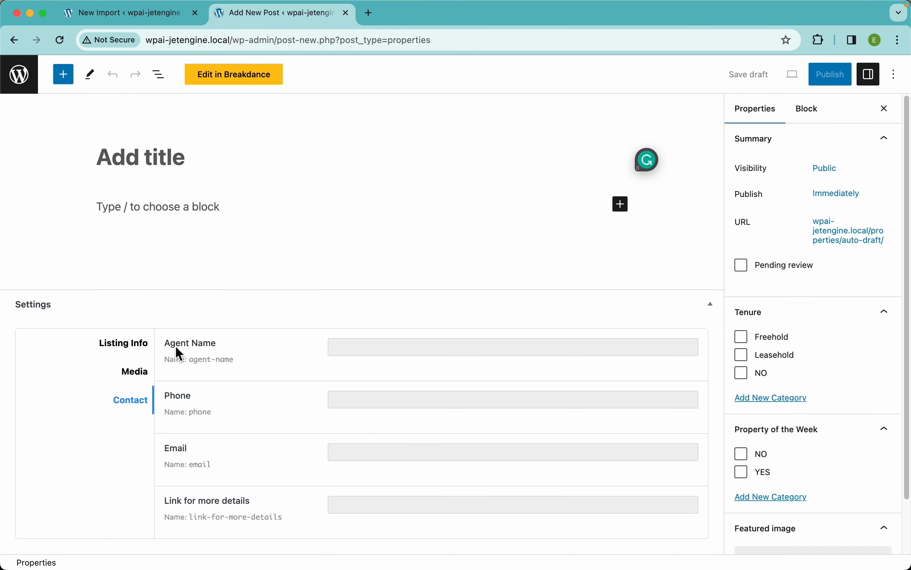
click(137, 344)
scroll(317, 402, down, 15)
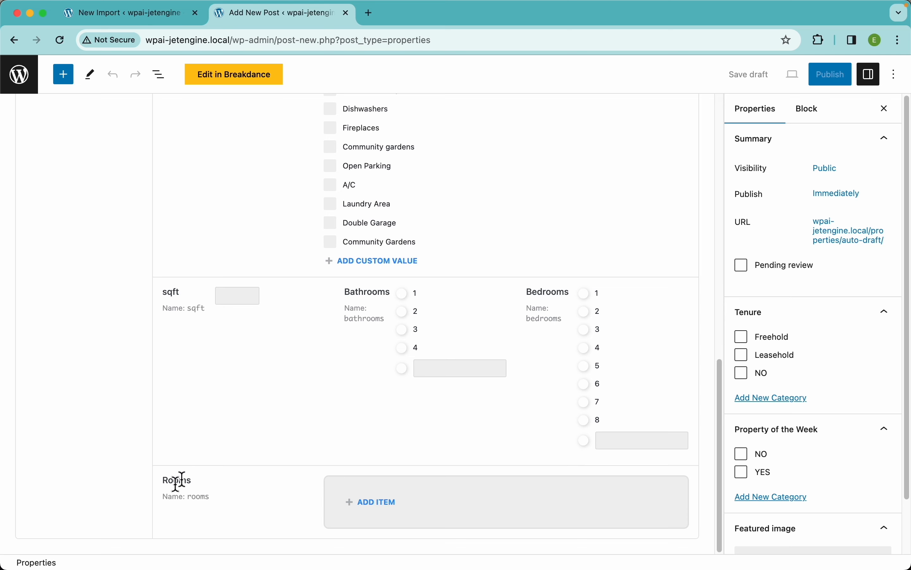
- Add two items to the Rooms repeater of the new post to examine its subfields
click(381, 505)
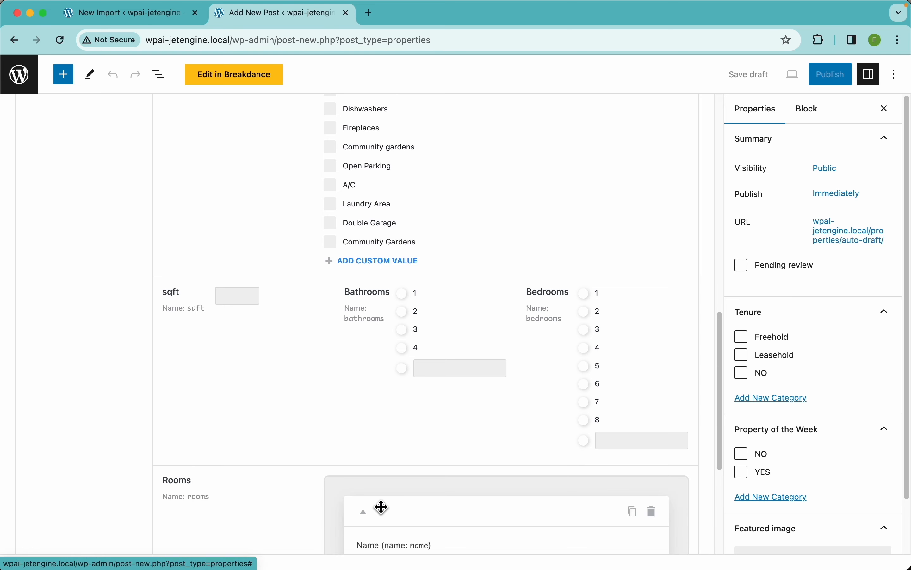
scroll(420, 466, down, 5)
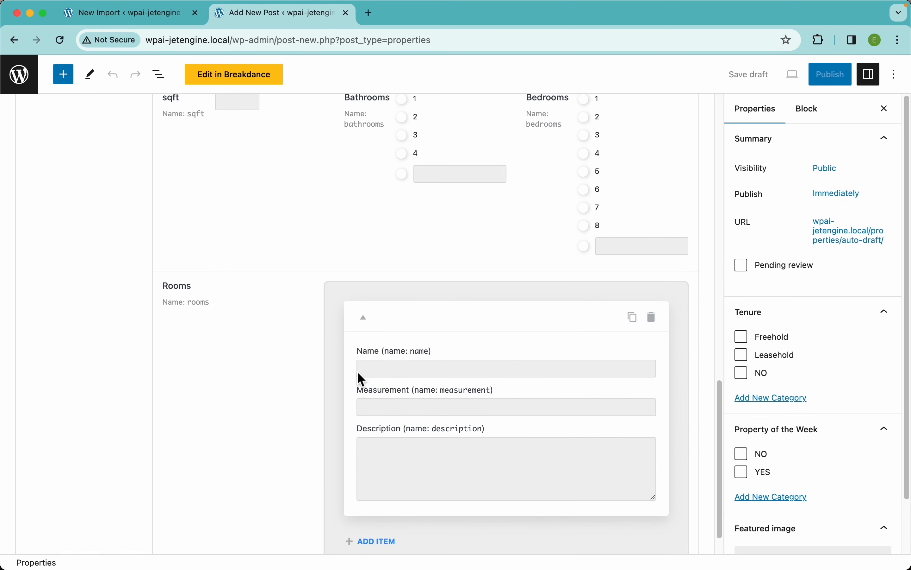
click(378, 542)
scroll(433, 501, down, 2)
scroll(433, 501, down, 5)
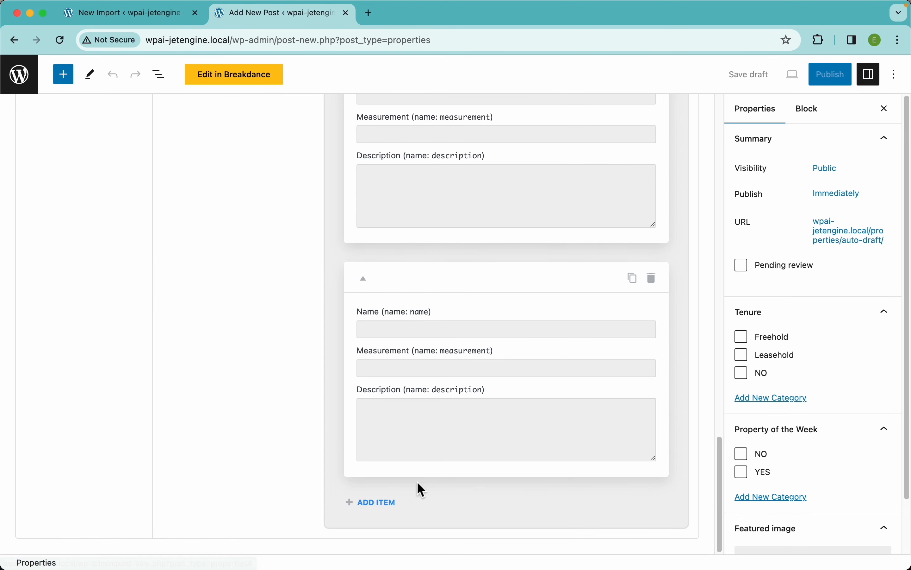
- Return to the import template and examine how the rooms_name, rooms_measurement and rooms_description elements separate their values
click(164, 21)
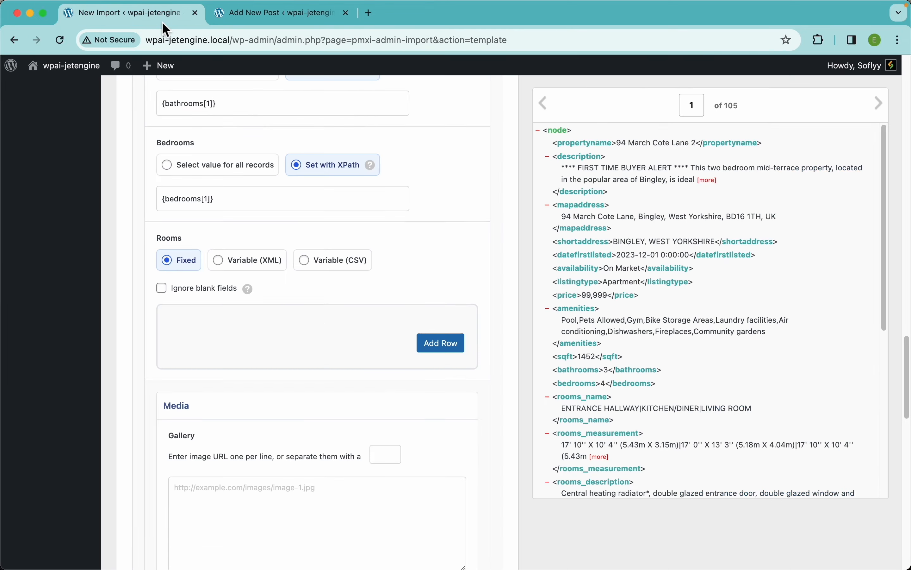
scroll(600, 377, down, 5)
scroll(642, 305, up, 10)
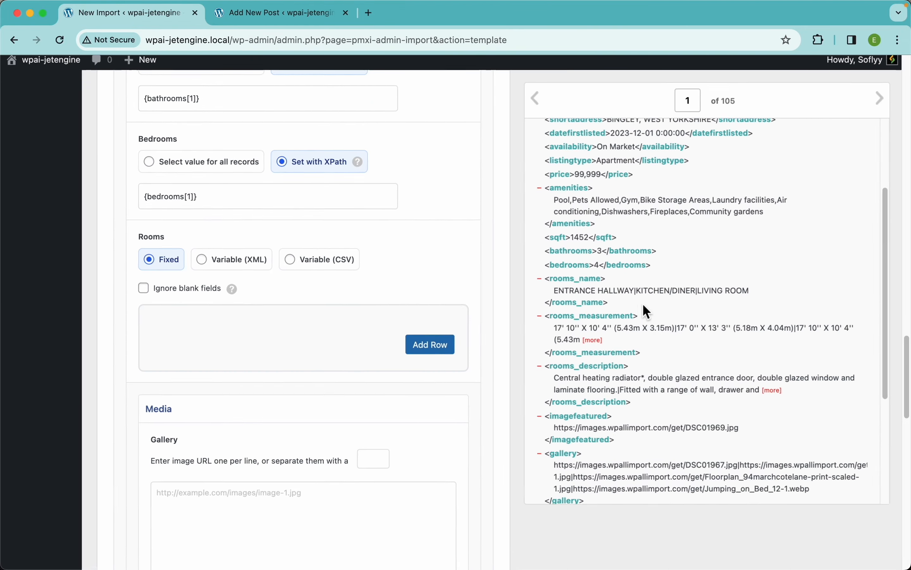
scroll(642, 304, down, 4)
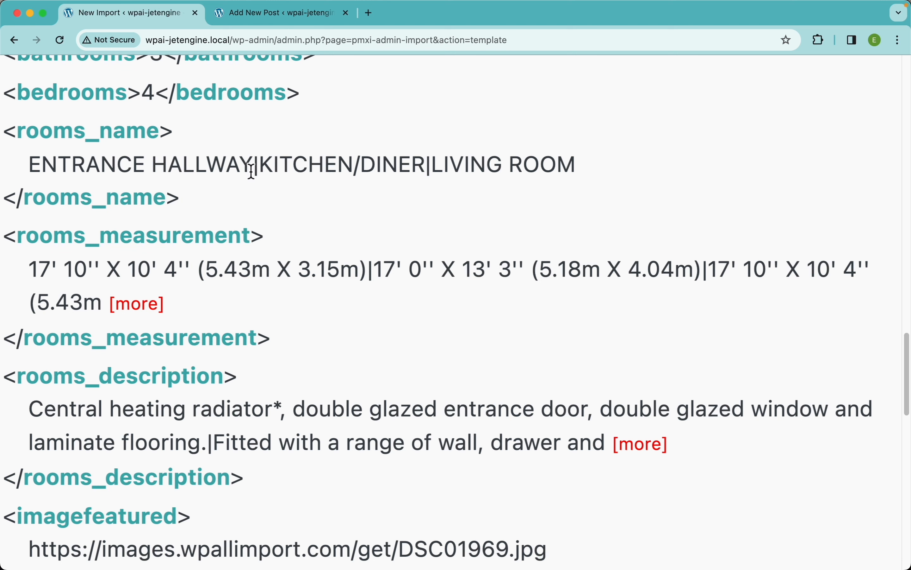
- Examine how the individual room entries in rooms_name line up with those in rooms_measurement and rooms_description
drag(252, 171, 30, 168)
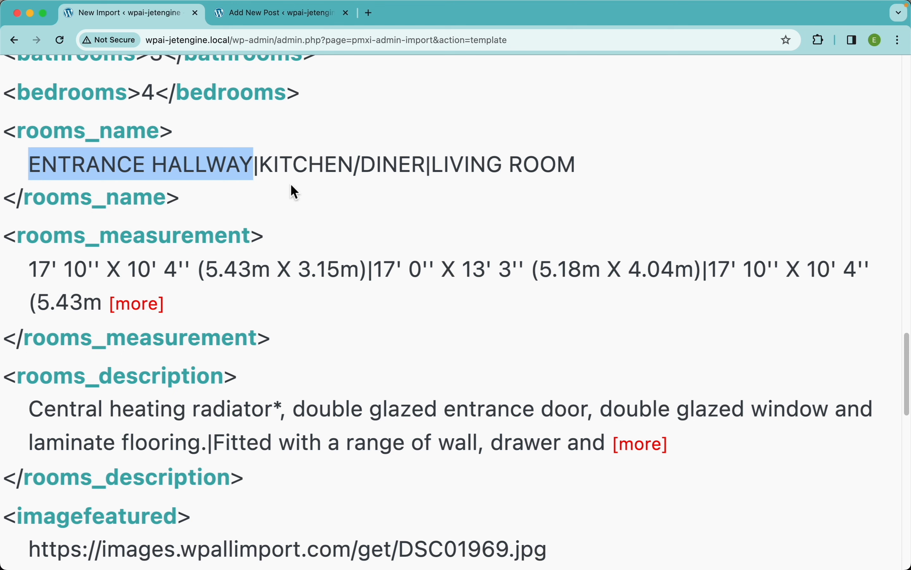
drag(426, 172, 264, 166)
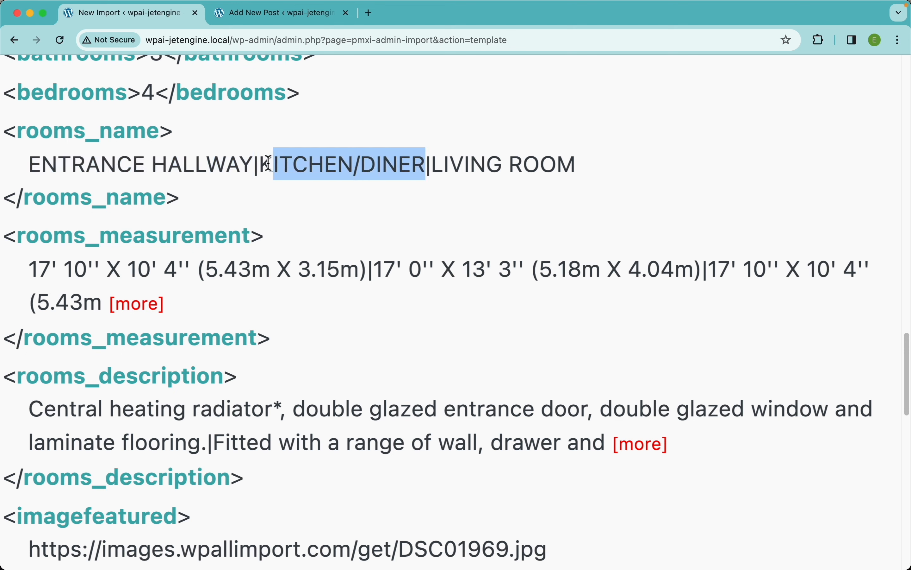
drag(580, 167, 431, 167)
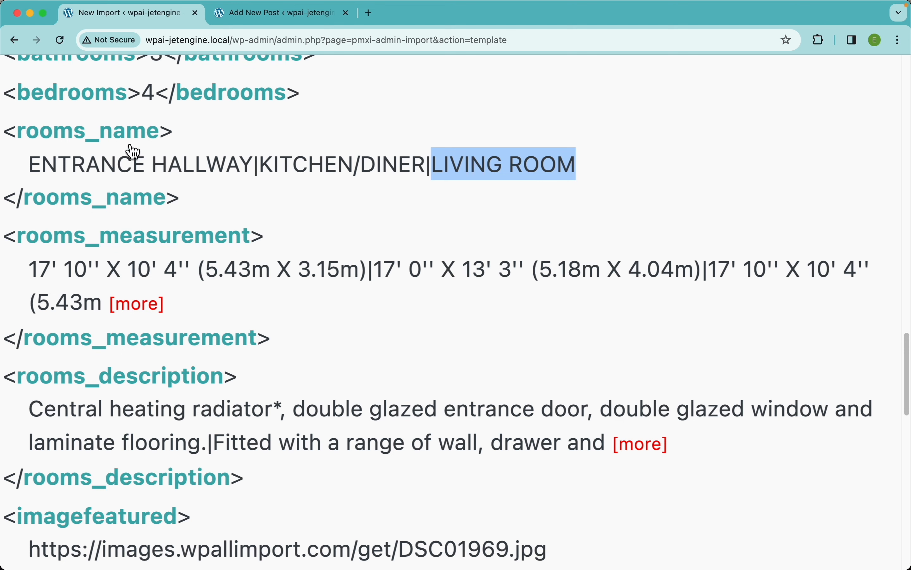
drag(369, 272, 30, 269)
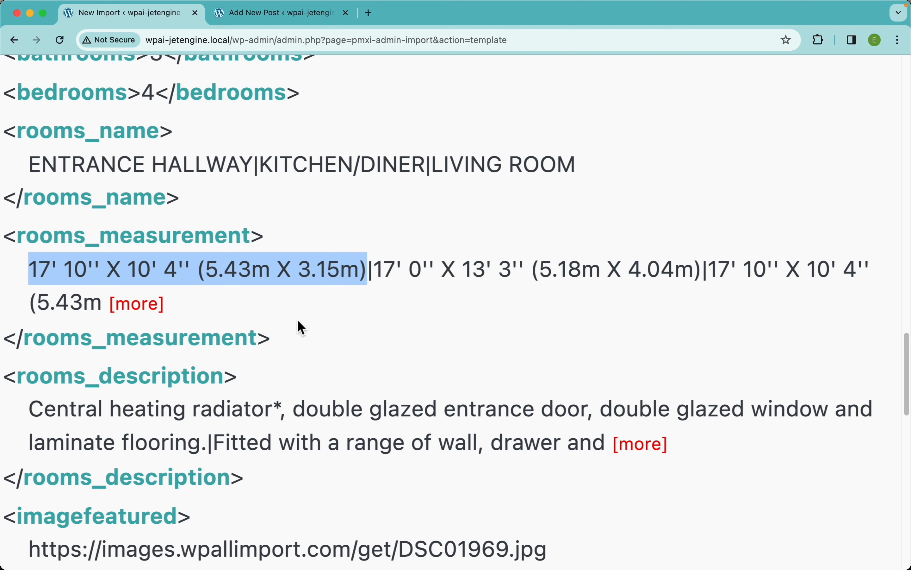
drag(248, 165, 28, 174)
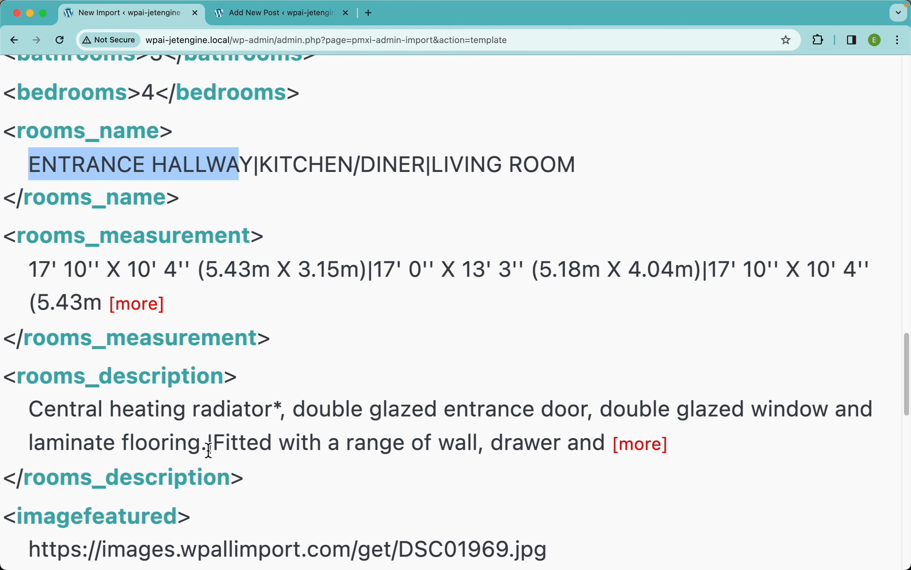
drag(209, 450, 37, 420)
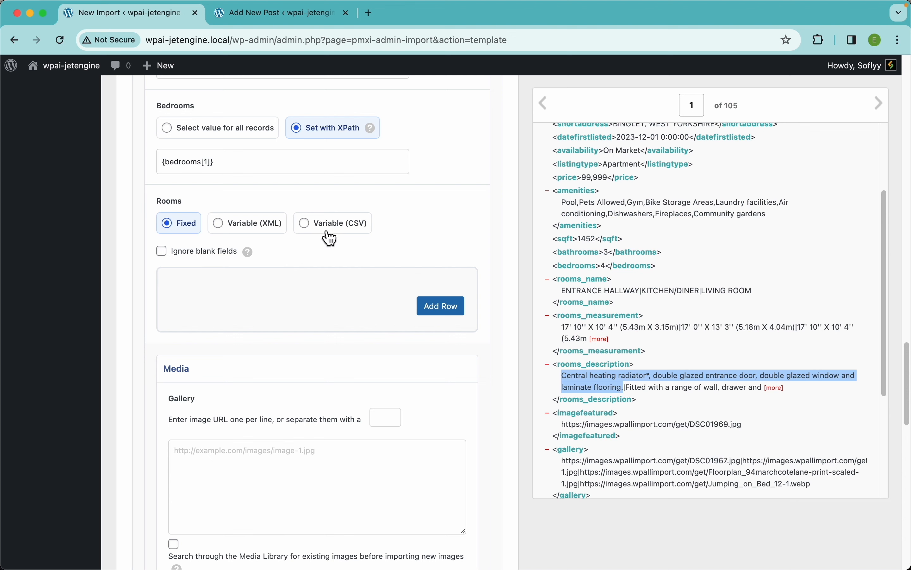
- Try the Fixed mode of the Rooms repeater by adding three rows, and remove the extra rows
click(440, 306)
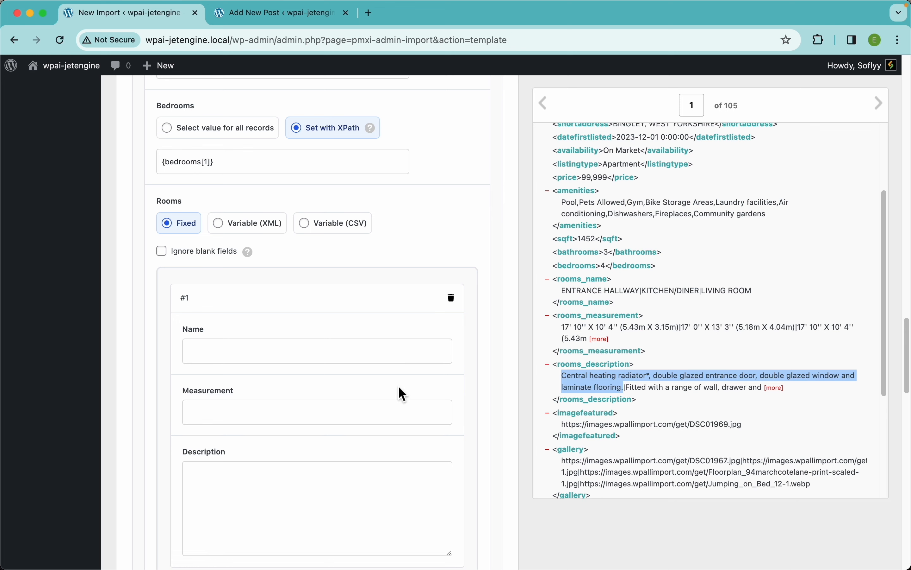
click(611, 354)
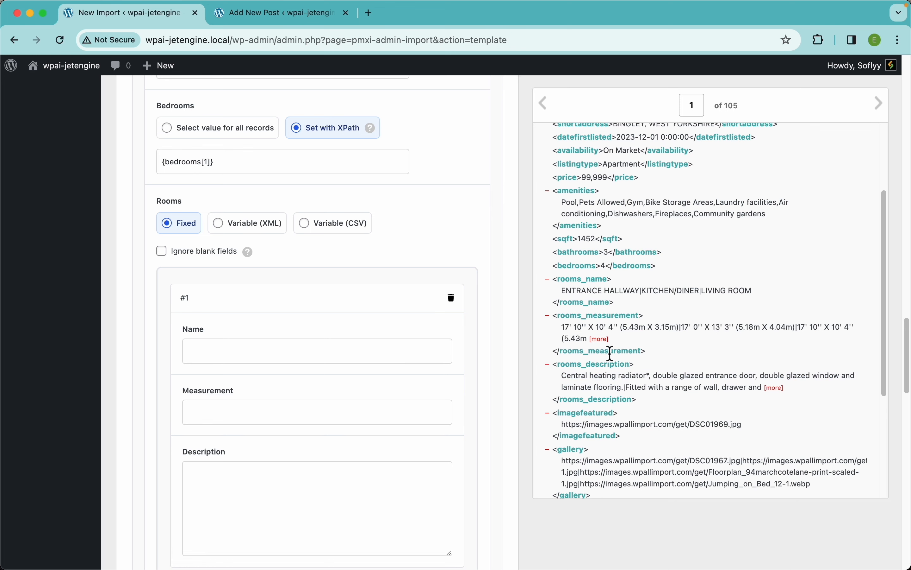
scroll(326, 388, down, 1)
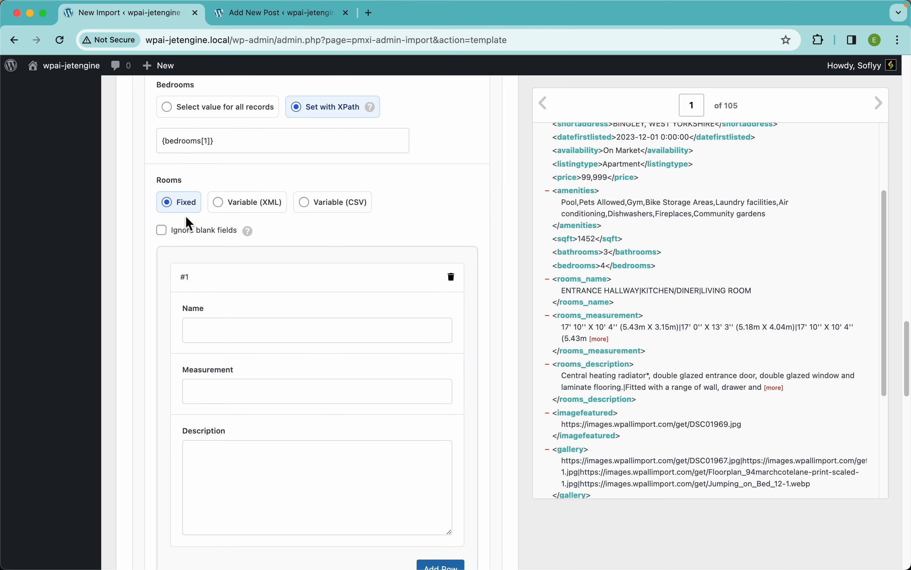
scroll(291, 285, down, 5)
click(435, 484)
scroll(436, 478, down, 10)
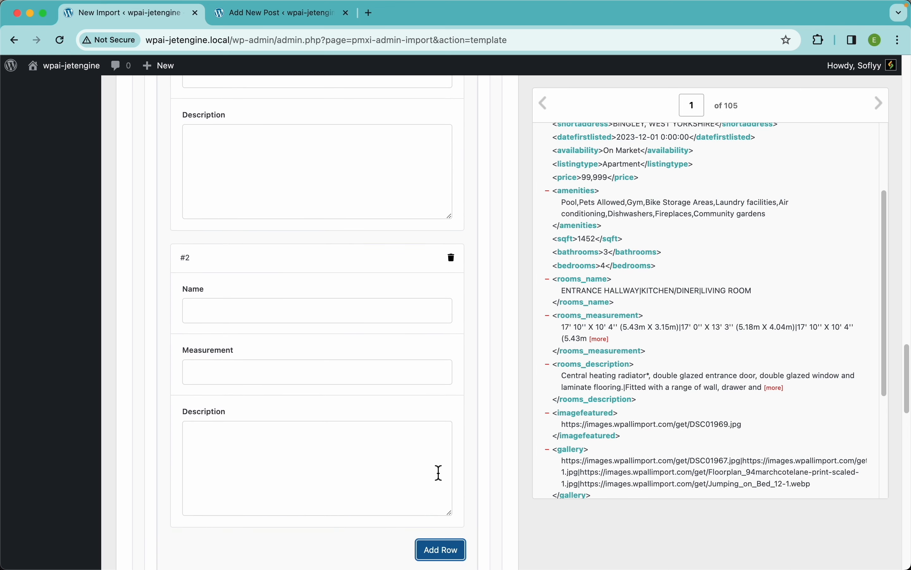
click(443, 552)
scroll(377, 471, down, 10)
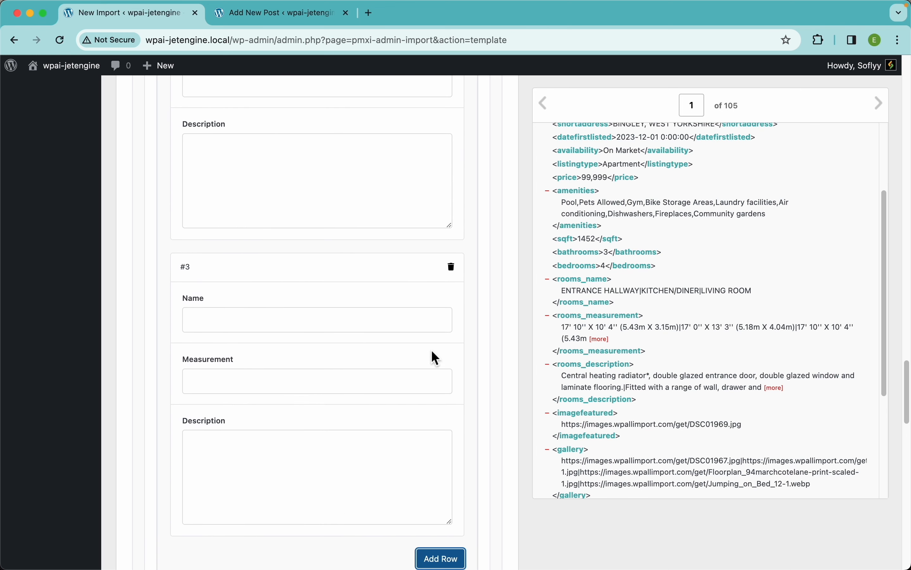
scroll(436, 358, up, 10)
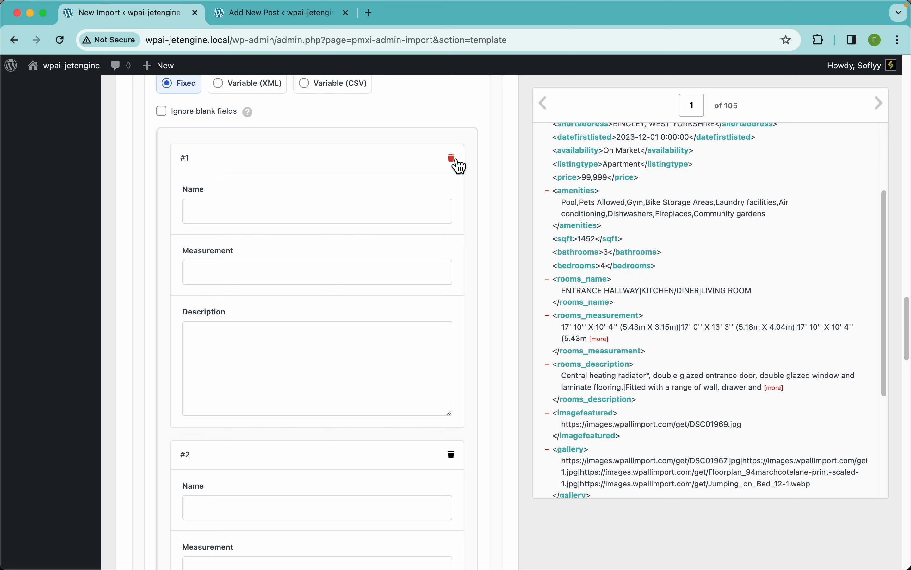
click(458, 164)
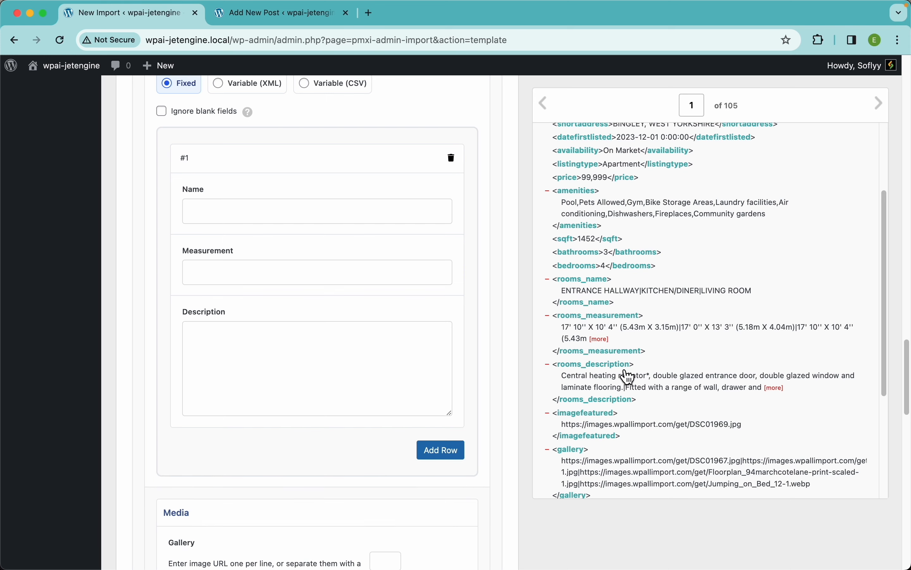
- Compare the room elements of records 2 and 3 in the data preview and return to record 1
click(879, 105)
scroll(632, 371, down, 5)
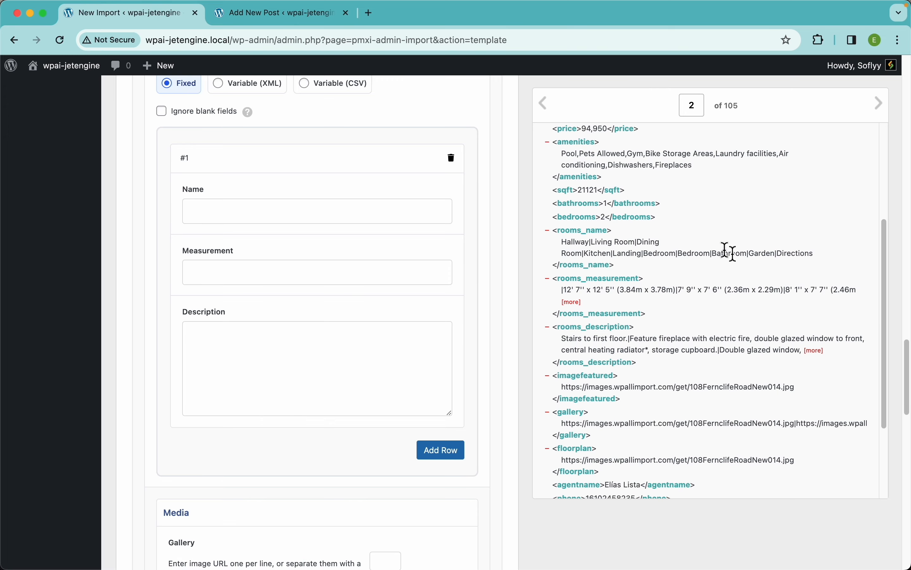
click(881, 106)
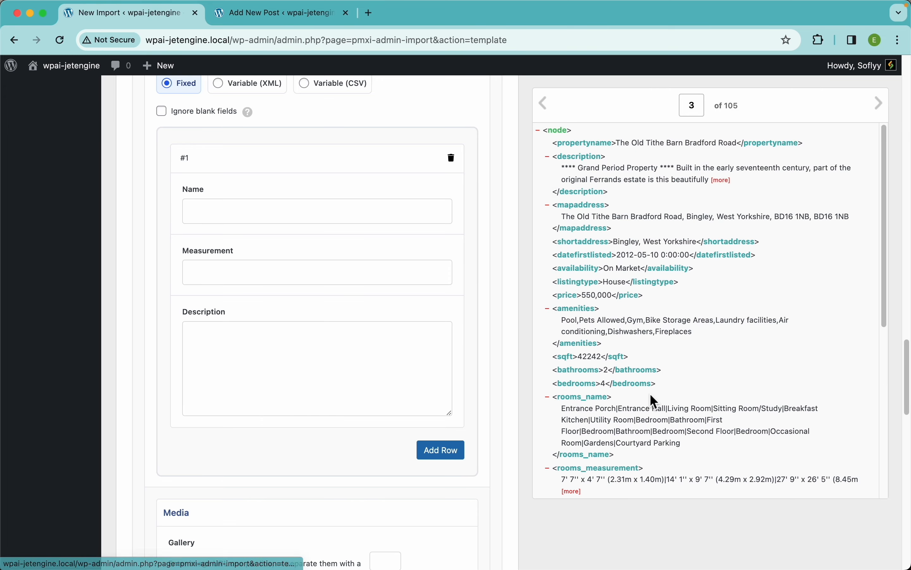
scroll(654, 399, down, 3)
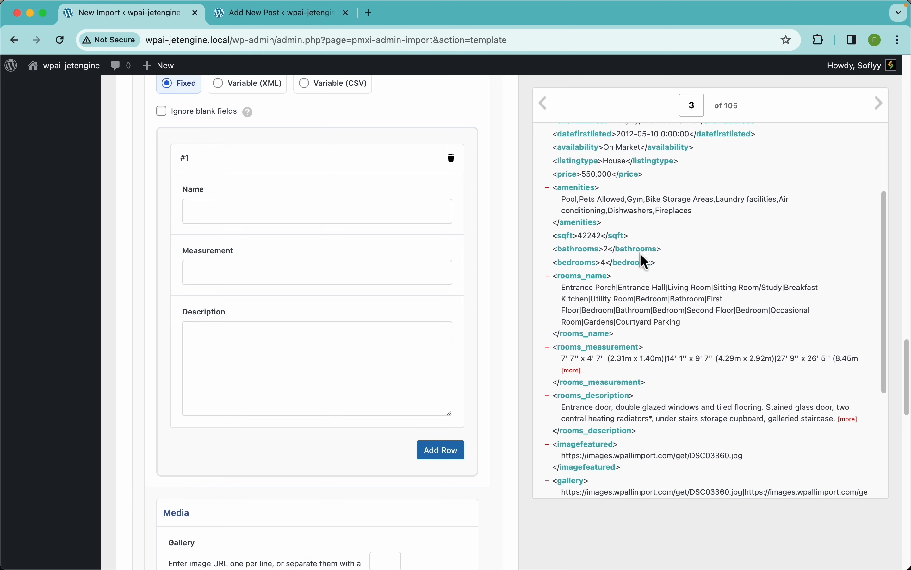
click(544, 110)
click(545, 110)
- Set the Rooms repeater to Variable (CSV) with | as the separator character
scroll(366, 174, up, 3)
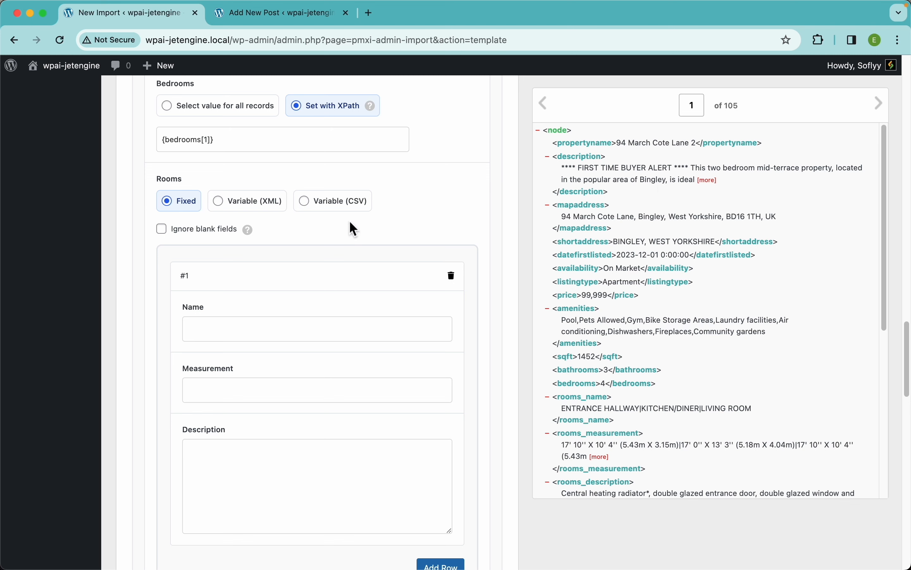
click(326, 203)
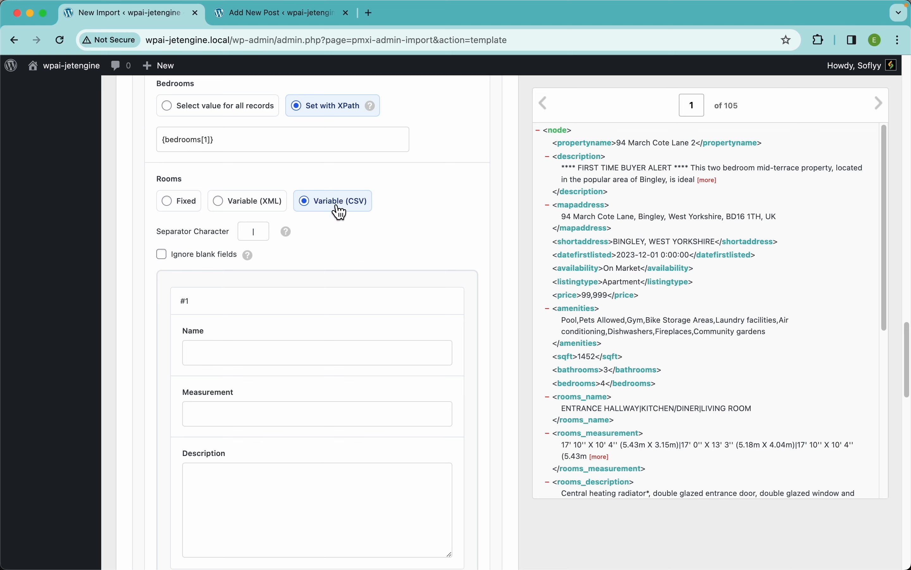
click(255, 208)
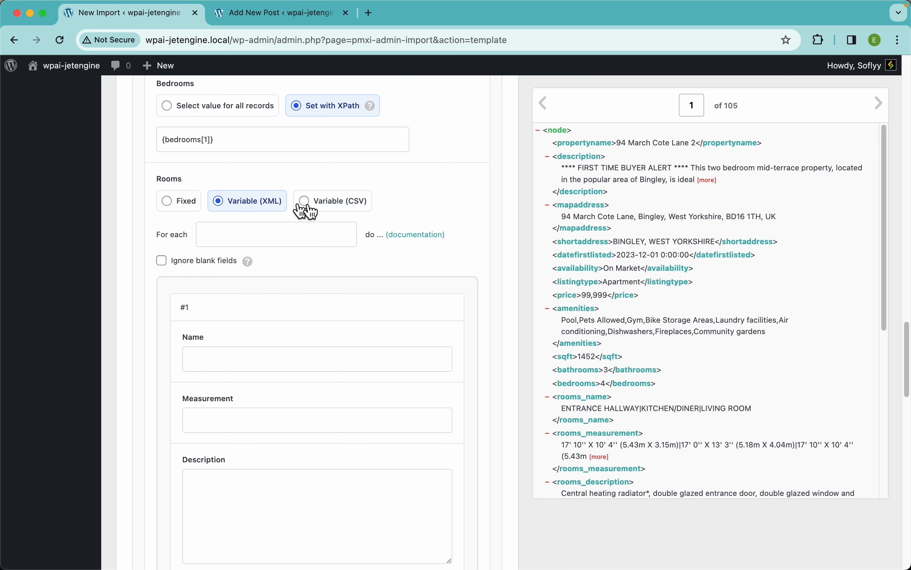
click(339, 205)
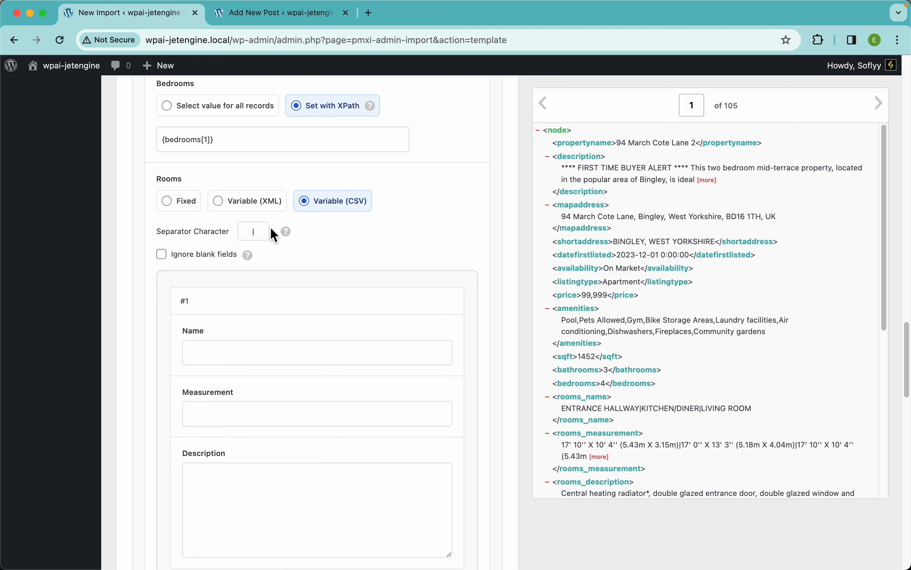
double_click(263, 233)
click(350, 236)
- Map rooms_name, rooms_measurement and rooms_description to the Name, Measurement and Description subfields of the Rooms repeater
scroll(630, 367, down, 5)
drag(595, 281, 357, 357)
scroll(376, 360, down, 2)
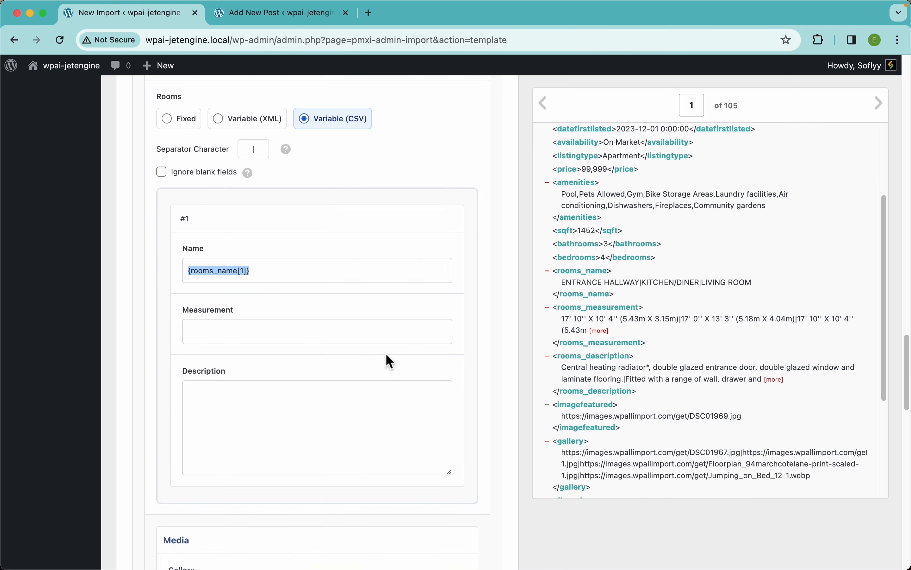
drag(582, 319, 360, 336)
scroll(611, 361, down, 2)
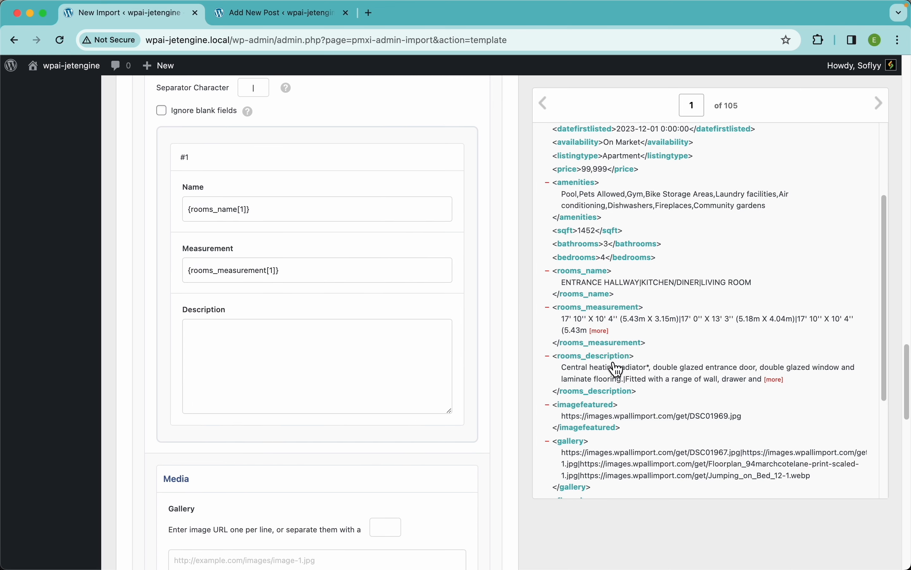
scroll(633, 365, down, 2)
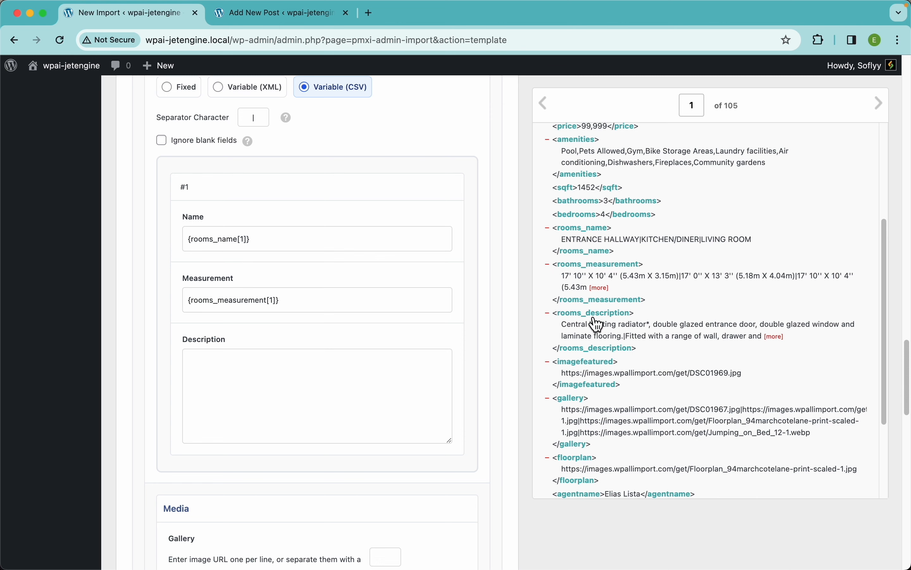
drag(597, 325, 399, 375)
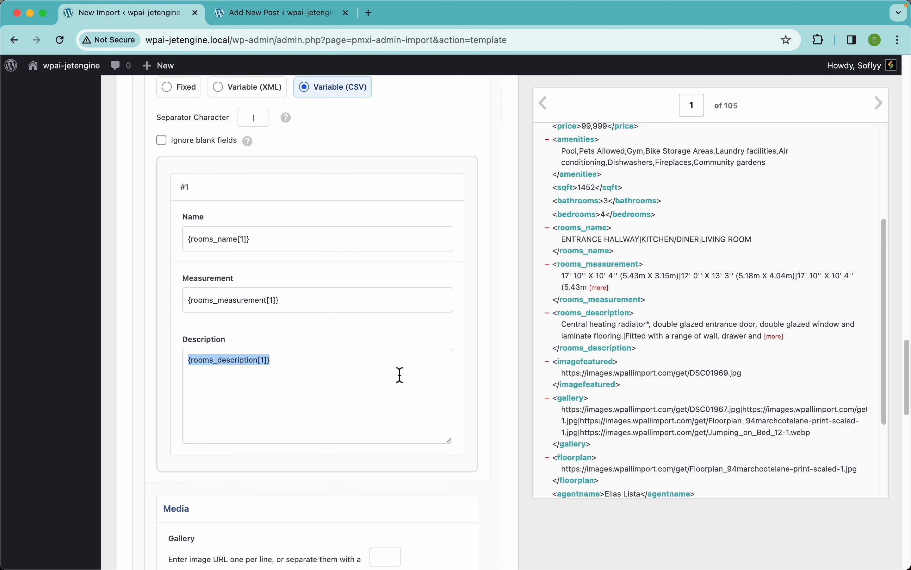
- Enable Ignore blank fields for the Rooms repeater
scroll(385, 375, down, 3)
scroll(385, 376, up, 4)
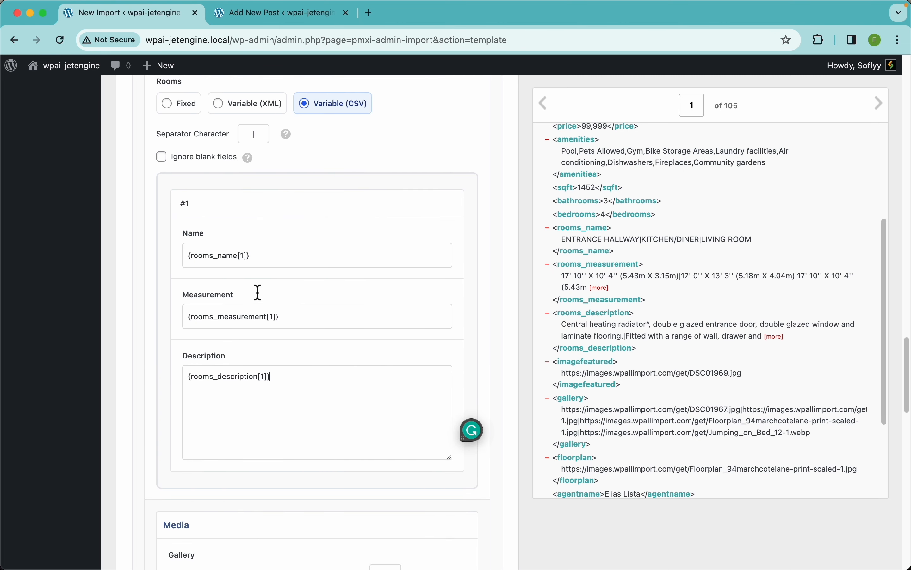
scroll(224, 226, up, 2)
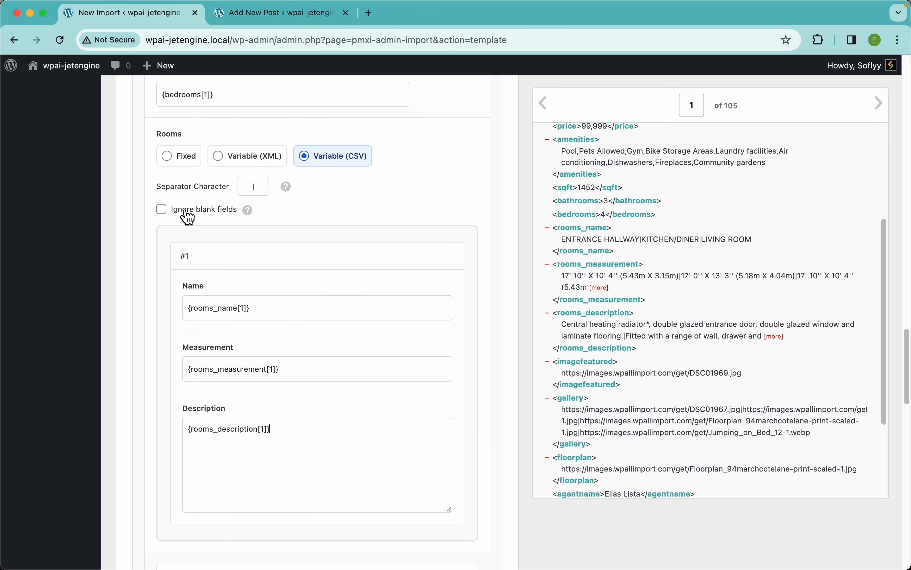
click(171, 221)
mouse_move(250, 220)
- Map the gallery element to the Gallery media field and set its image URL separator to |
scroll(311, 265, down, 10)
scroll(297, 241, down, 2)
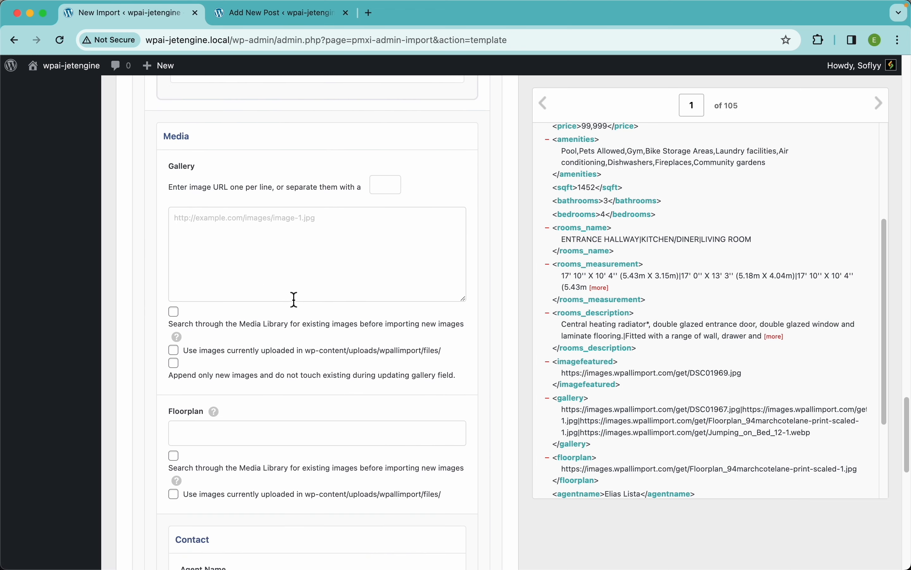
scroll(720, 329, up, 6)
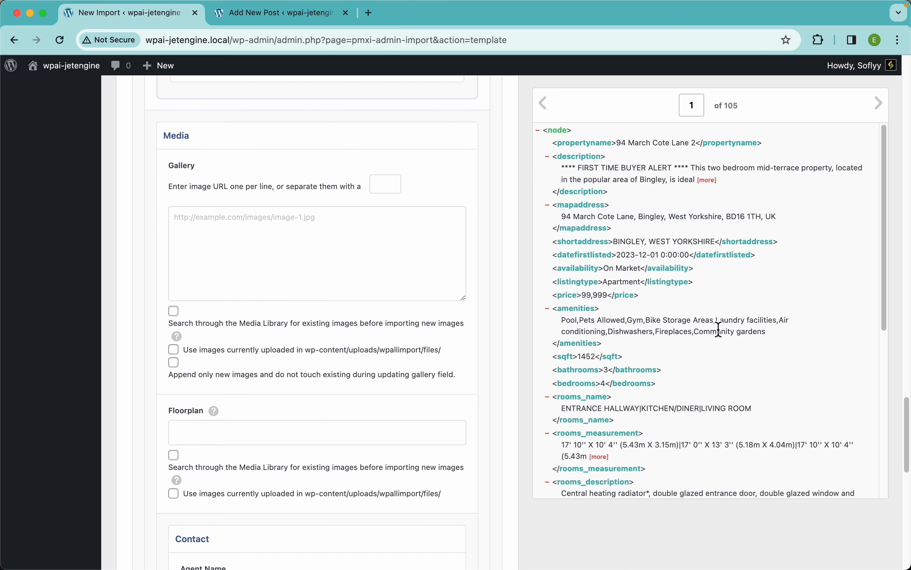
scroll(715, 379, down, 7)
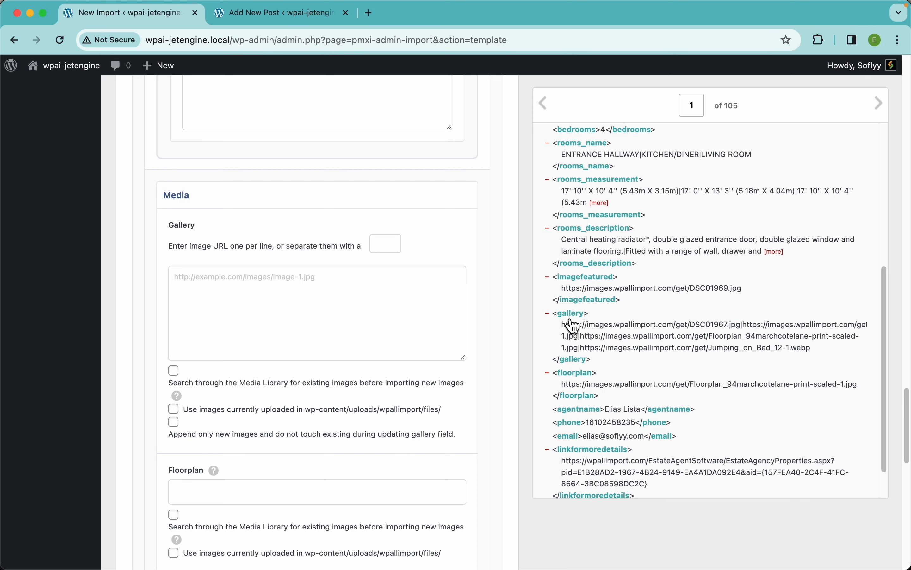
drag(576, 320, 356, 330)
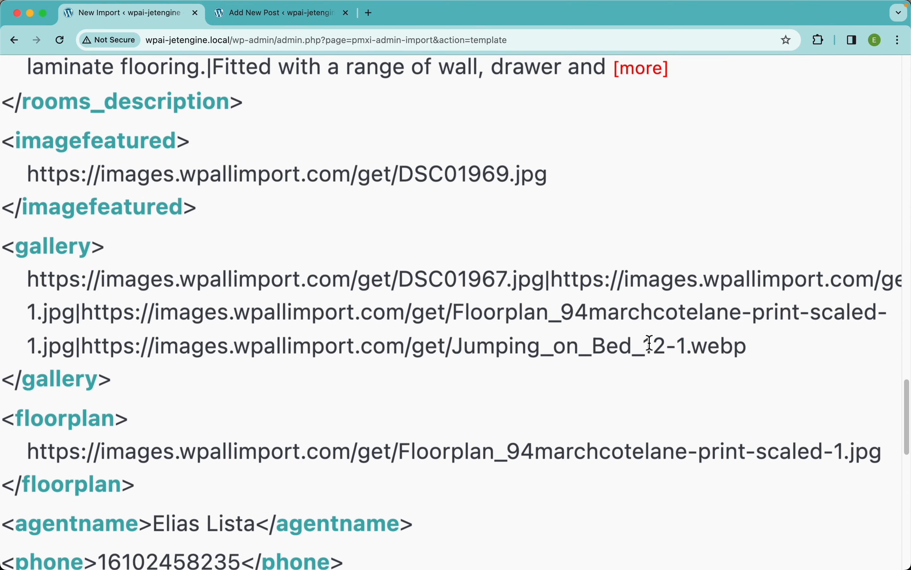
double_click(548, 281)
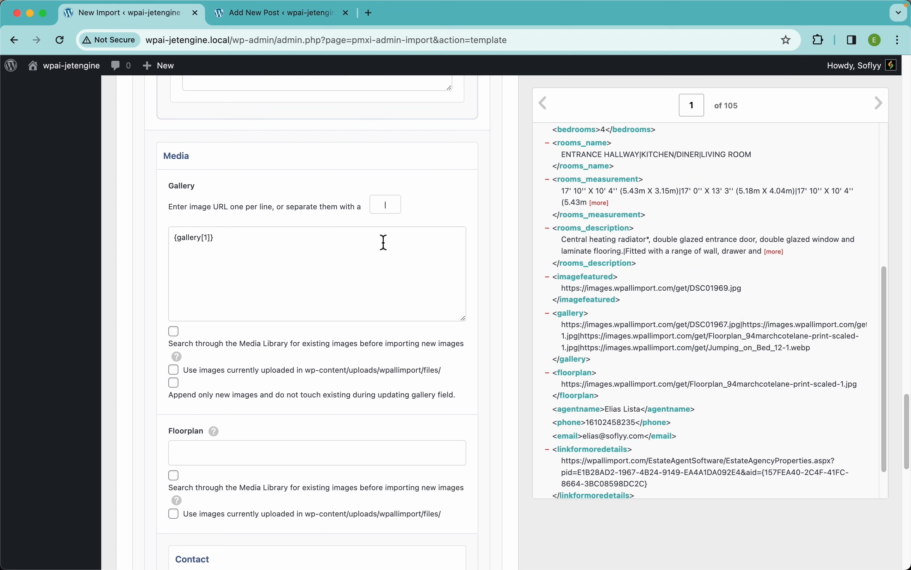
- Have the Gallery field search the Media Library for existing images before importing, matching images by URL
scroll(338, 320, down, 2)
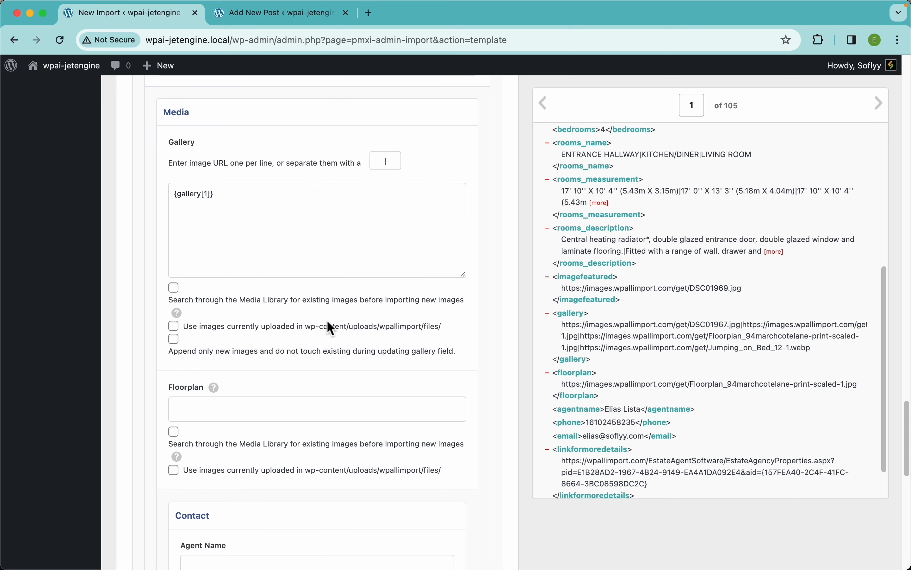
click(179, 295)
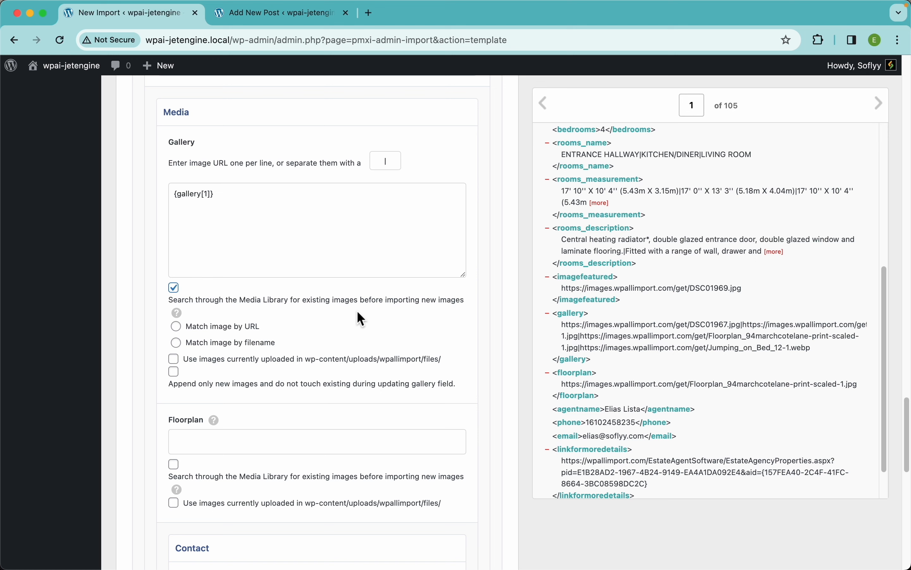
mouse_move(182, 315)
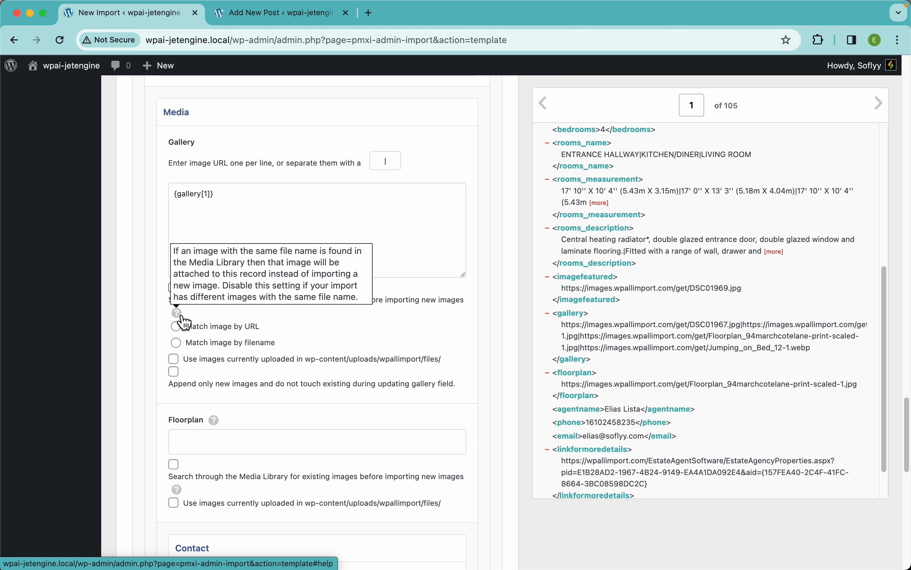
click(218, 327)
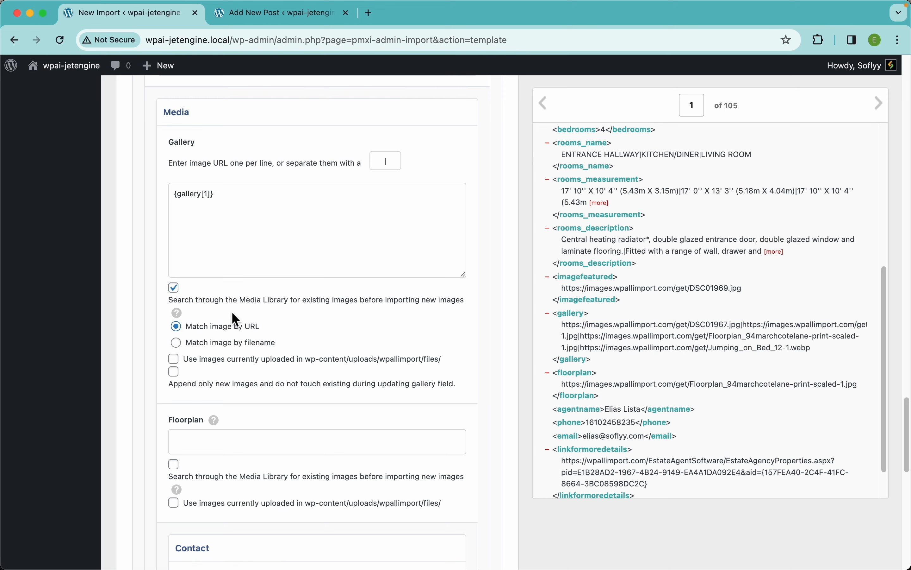
- Map the floorplan element to the Floorplan field and have it search the Media Library for existing images, matching by URL
scroll(294, 332, down, 2)
scroll(294, 332, down, 2)
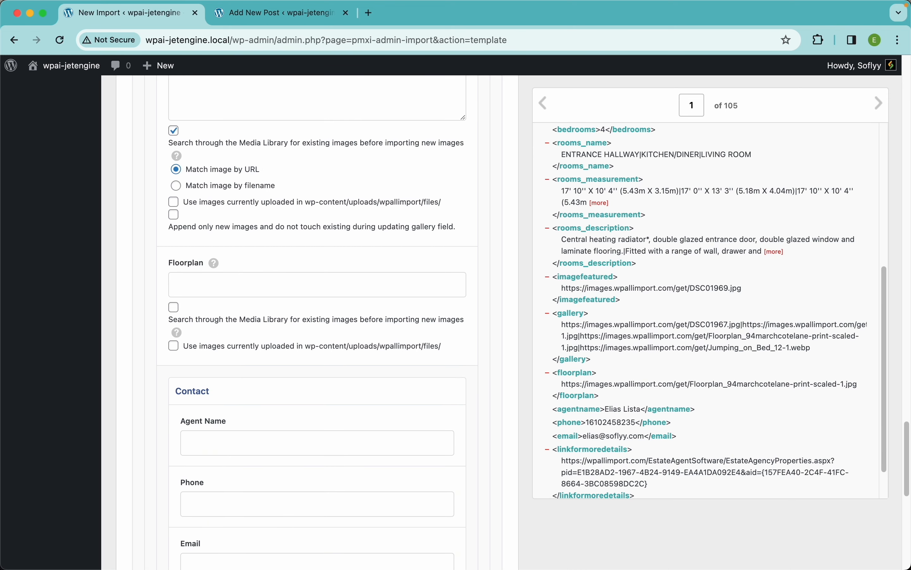
drag(572, 376, 321, 297)
click(273, 320)
click(228, 348)
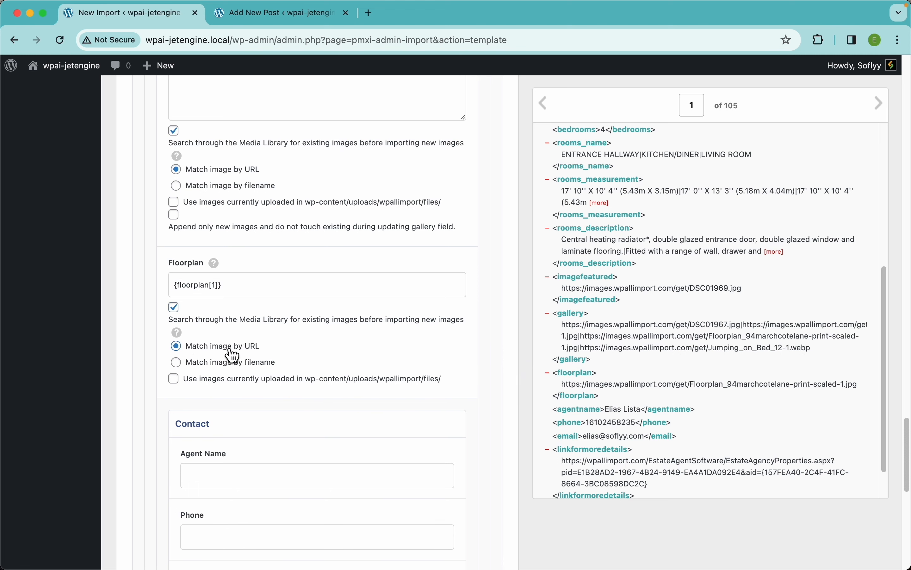
- Map agentname, phone, email and linkformoredetails to the Contact fields Agent Name, Phone, Email and Link for more details
scroll(313, 350, down, 4)
scroll(315, 354, down, 2)
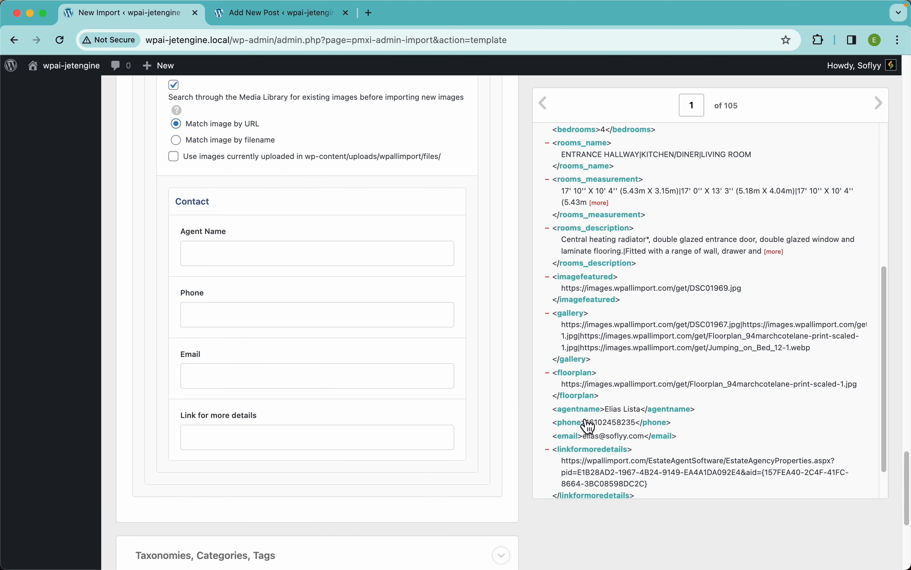
scroll(599, 434, down, 1)
scroll(598, 434, down, 1)
drag(589, 369, 395, 263)
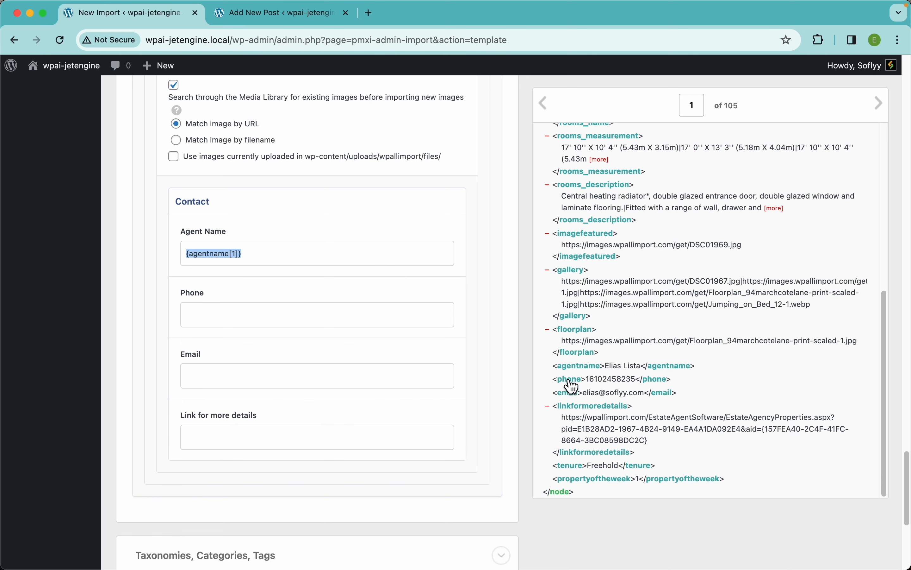
drag(568, 379, 384, 379)
drag(592, 413, 396, 440)
- Enable the Tenure taxonomy with the tenure element as each property's single term, and enable the Property of the Week taxonomy
scroll(381, 361, up, 15)
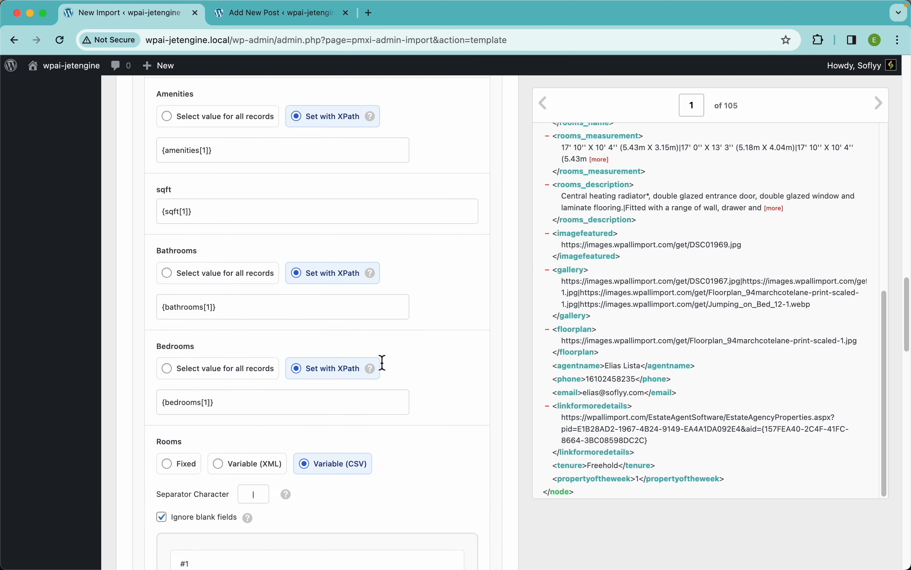
scroll(381, 360, up, 7)
scroll(268, 372, down, 5)
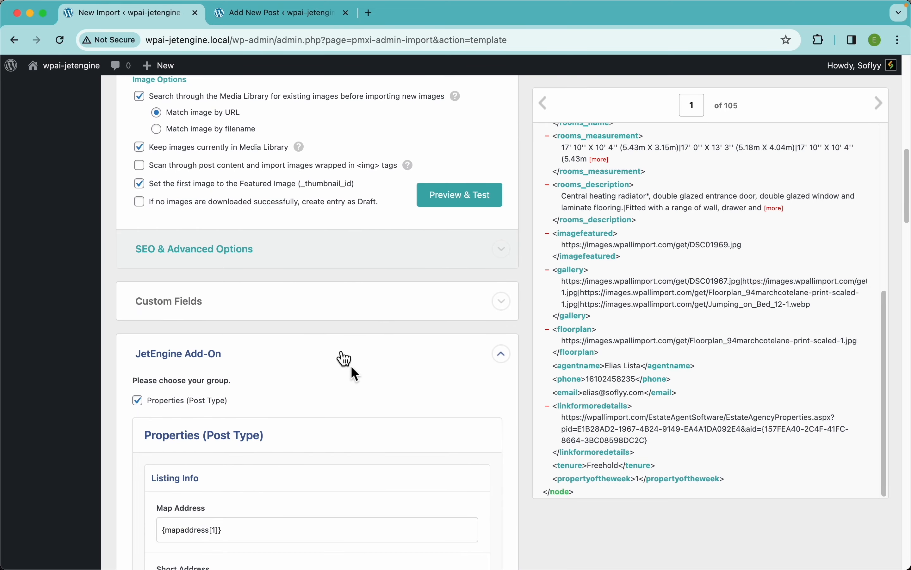
scroll(362, 475, down, 20)
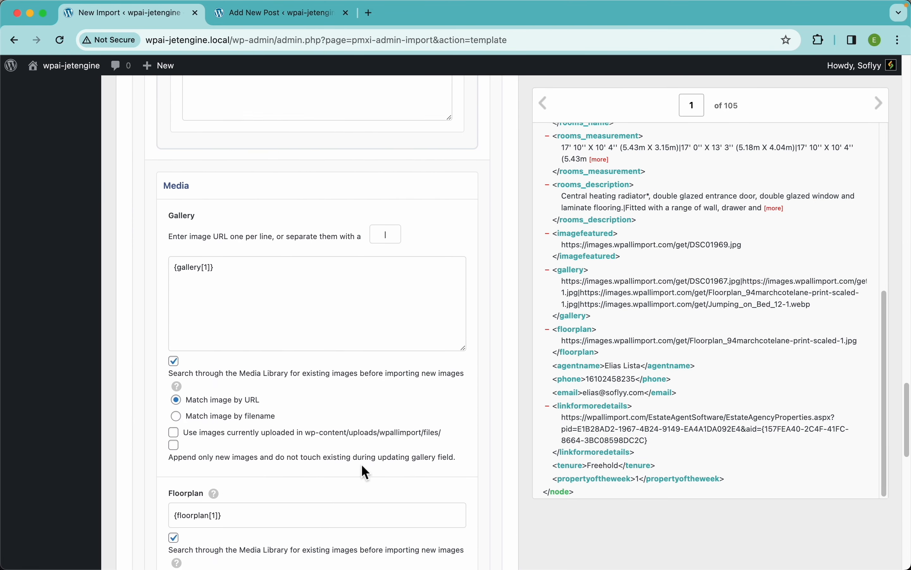
scroll(361, 465, down, 7)
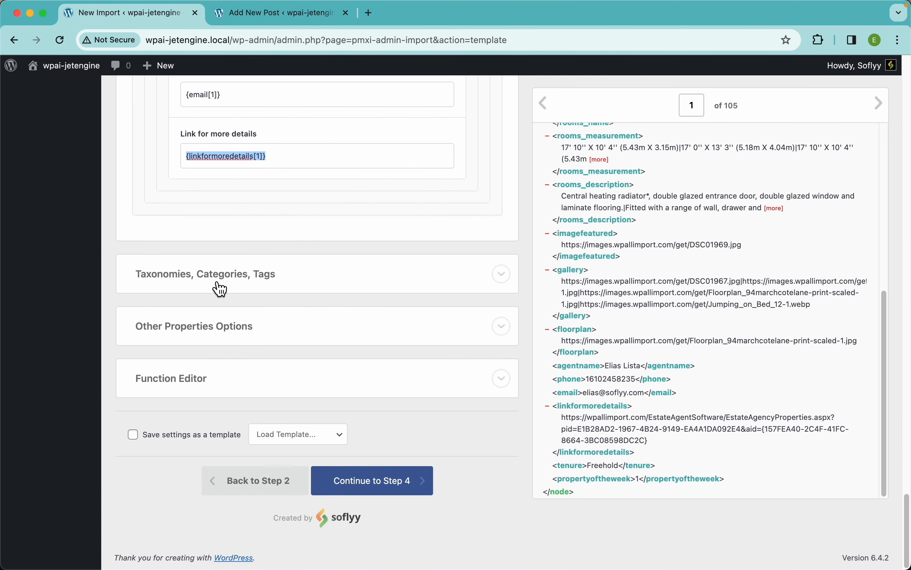
click(218, 287)
scroll(342, 314, down, 1)
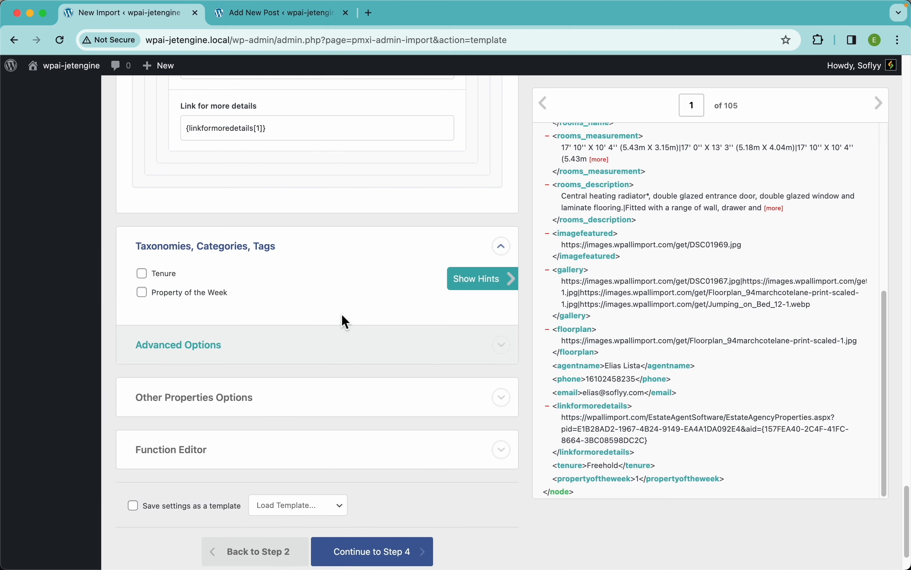
click(174, 274)
scroll(382, 361, down, 1)
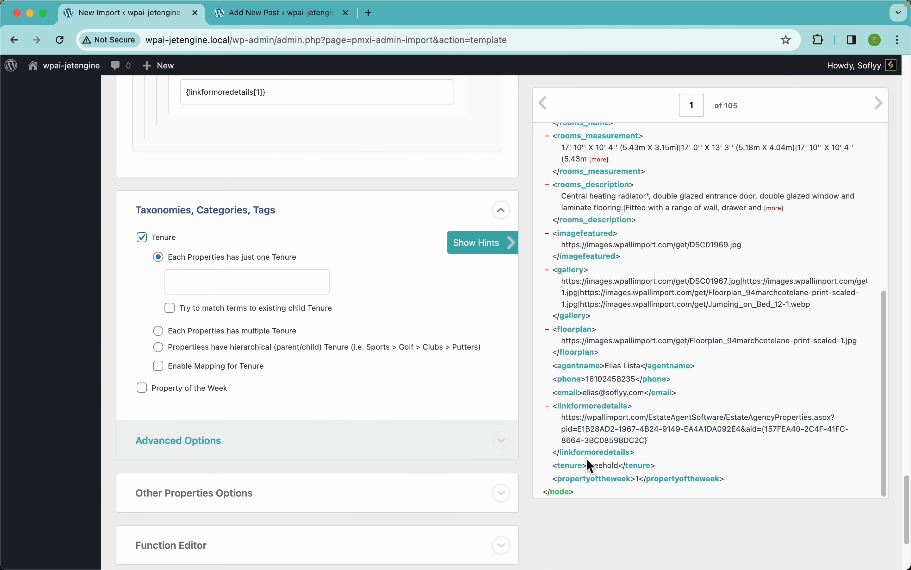
drag(591, 467, 286, 286)
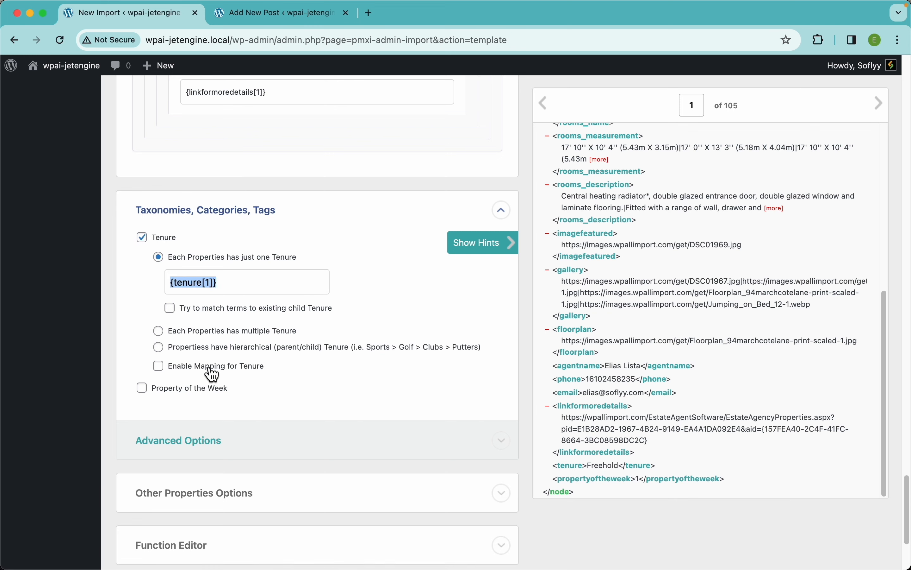
click(195, 389)
scroll(324, 387, down, 3)
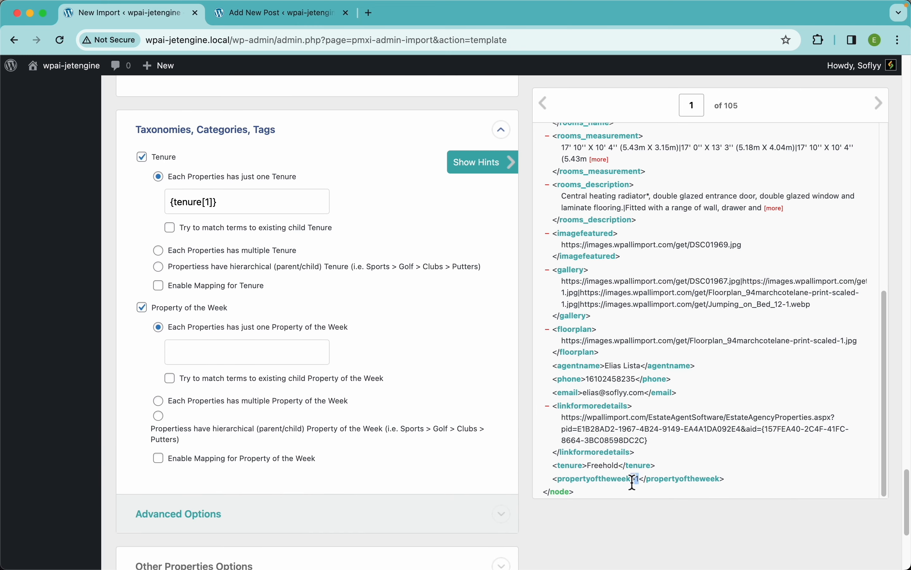
- Compare the propertyoftheweek values of records 1 and 2 with the Property of the Week terms in the new property editor
drag(637, 484, 640, 489)
click(650, 480)
click(881, 104)
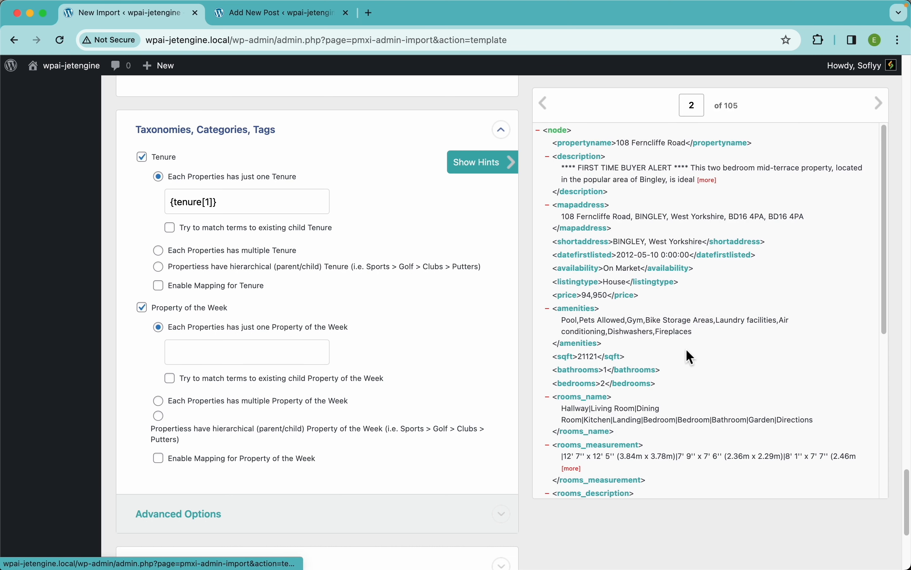
scroll(701, 350, down, 10)
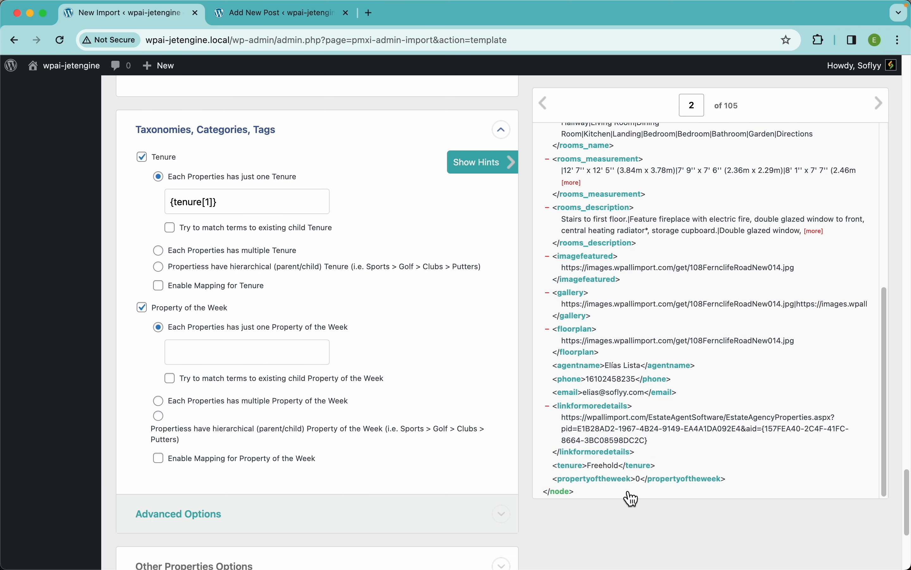
click(545, 104)
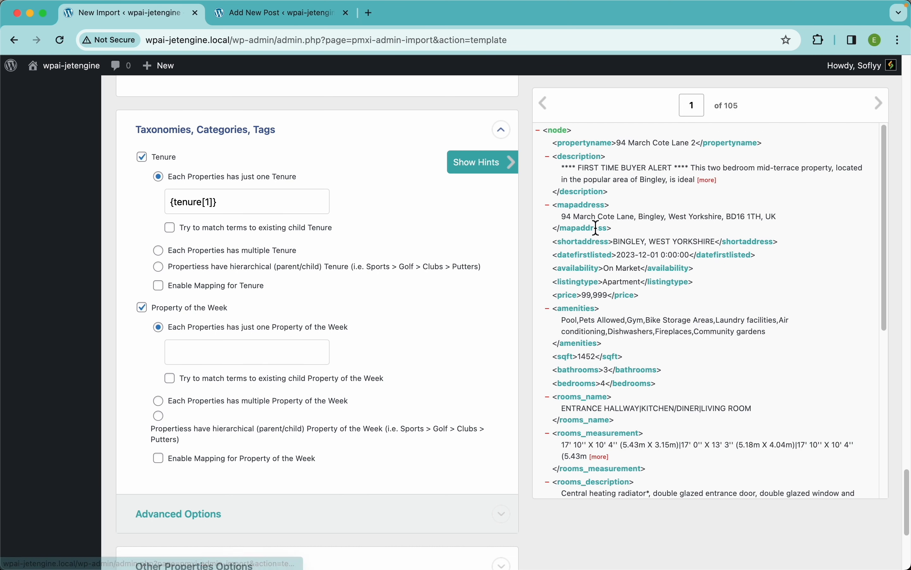
scroll(618, 376, down, 10)
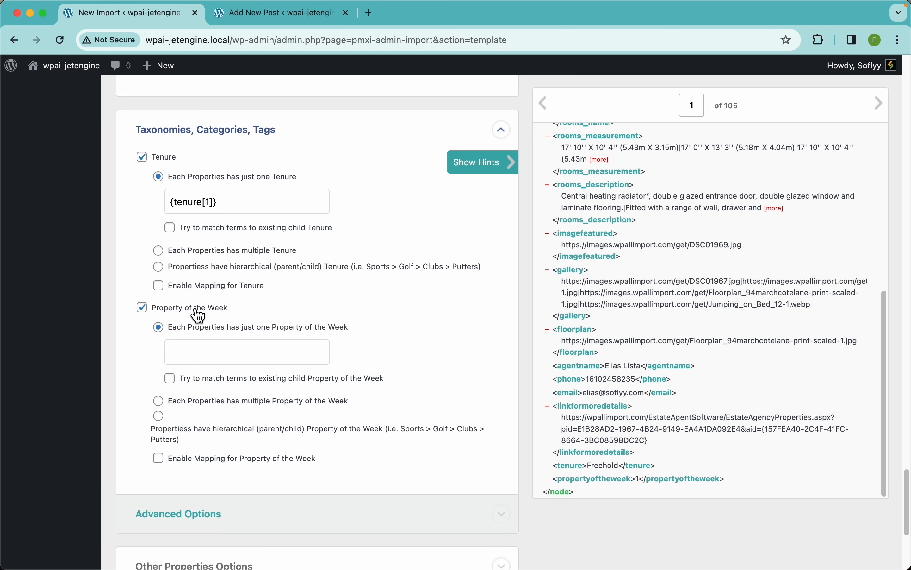
click(289, 16)
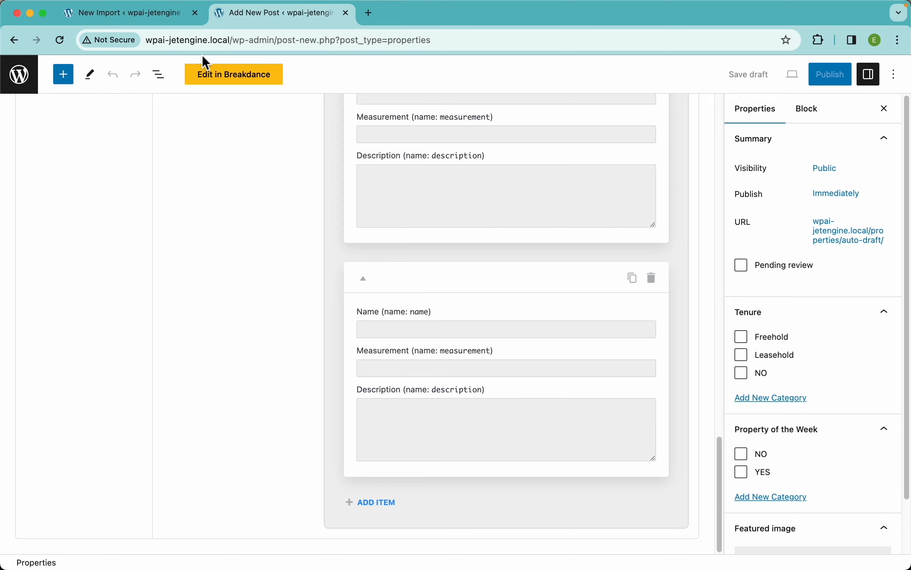
click(171, 21)
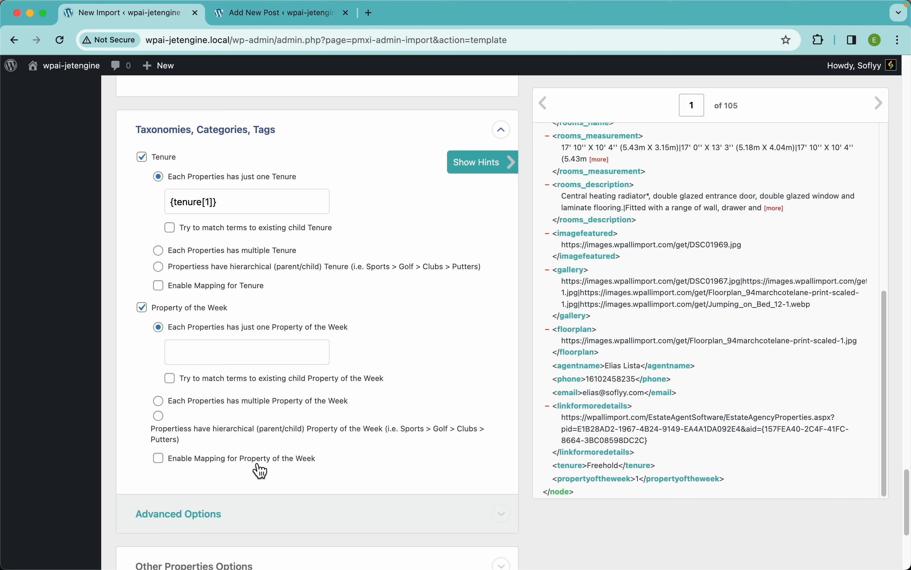
- Enable mapping for Property of the Week with 1 as the first file value, and map propertyoftheweek as its single term
click(301, 467)
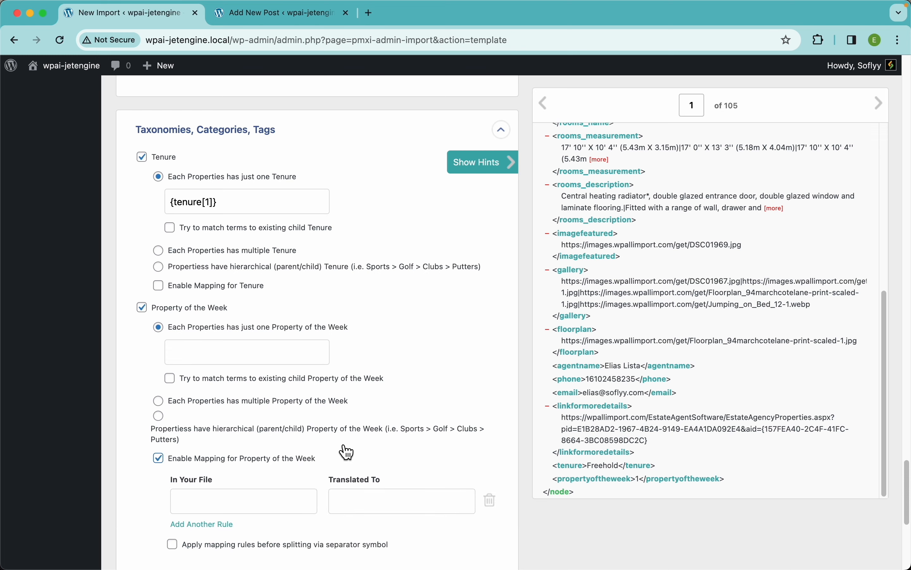
scroll(346, 451, down, 4)
click(274, 374)
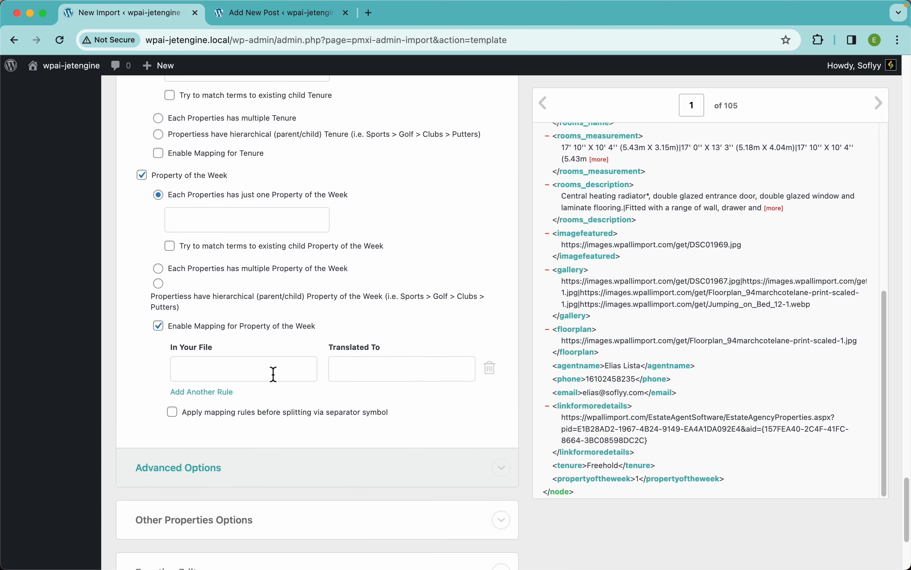
text(1)
drag(579, 484, 296, 222)
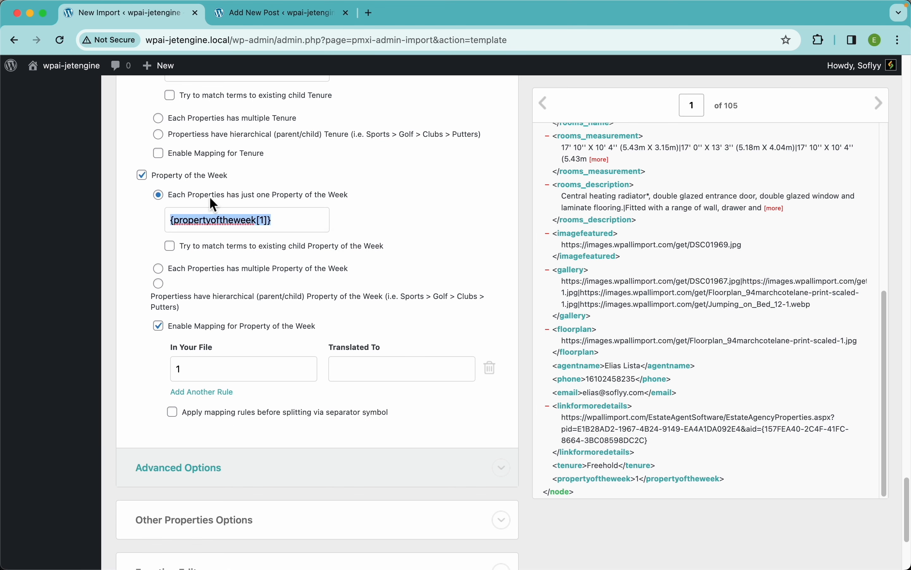
click(139, 257)
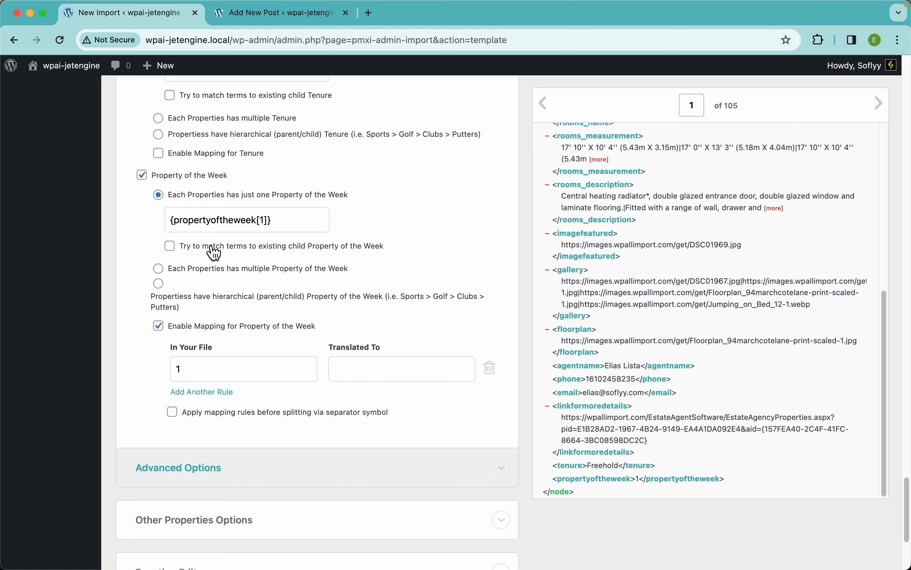
- Translate the Property of the Week value 1 to YES and add a second rule translating 0 to NO
click(372, 377)
text(YES)
click(224, 404)
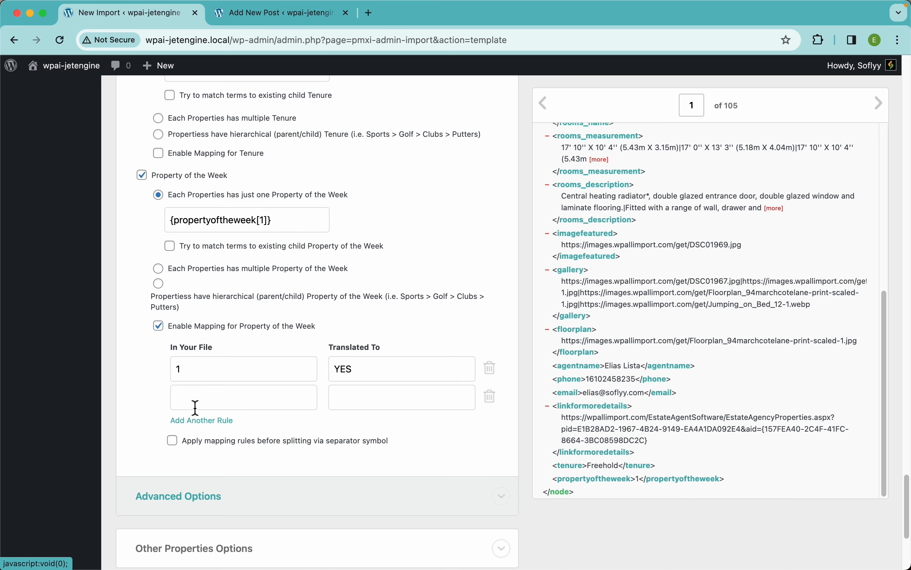
click(251, 404)
text(0)
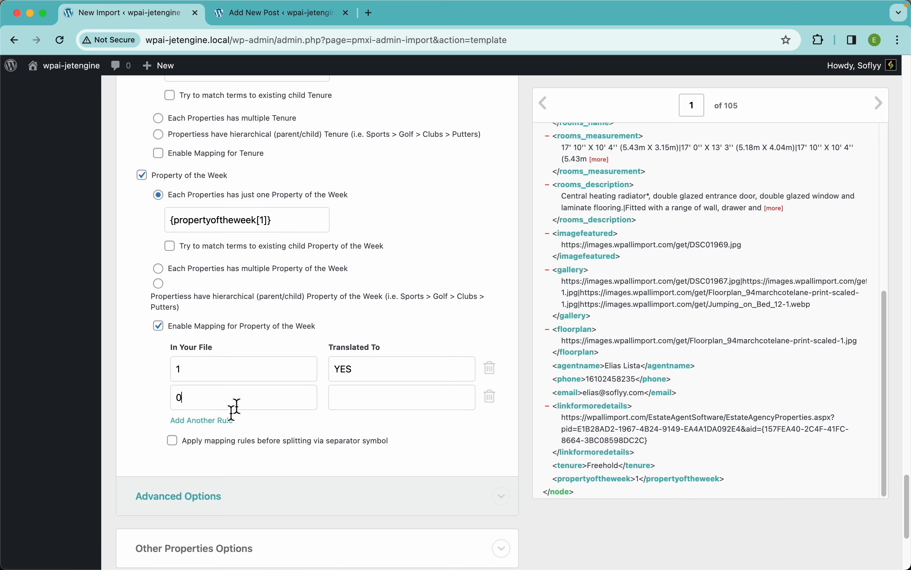
click(383, 393)
text(NO)
click(123, 416)
- Review the Other Properties Options, from post status to menu order, and the Function Editor
scroll(240, 320, down, 5)
click(237, 338)
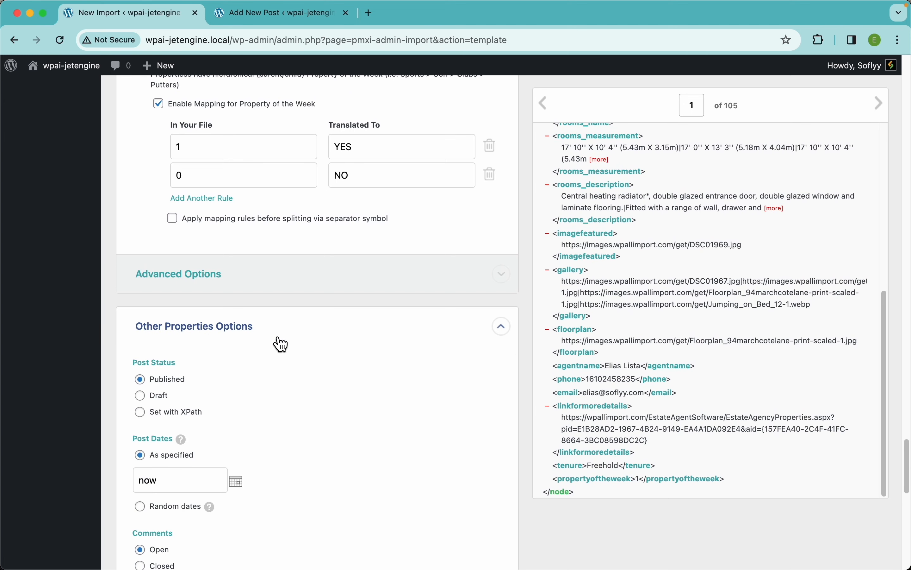
scroll(278, 343, down, 5)
scroll(267, 352, down, 5)
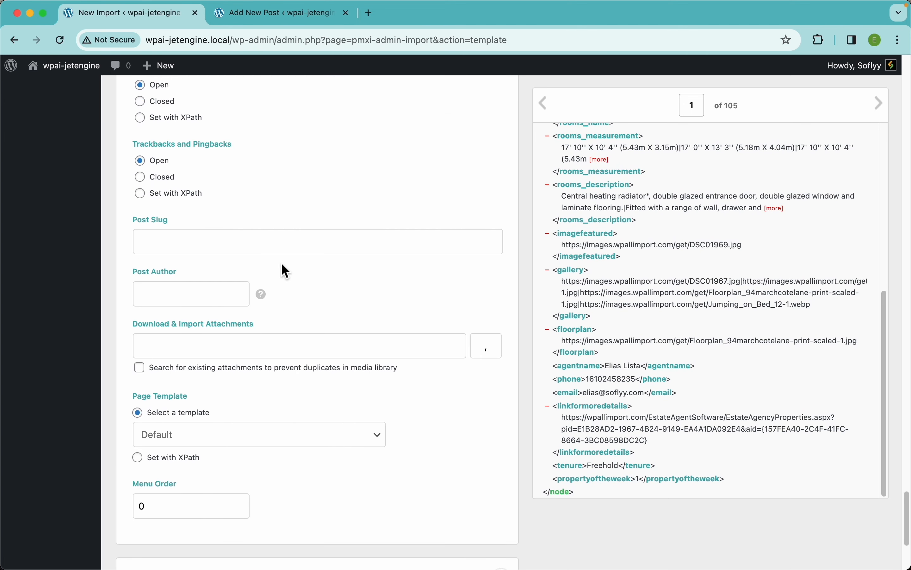
scroll(270, 269, up, 5)
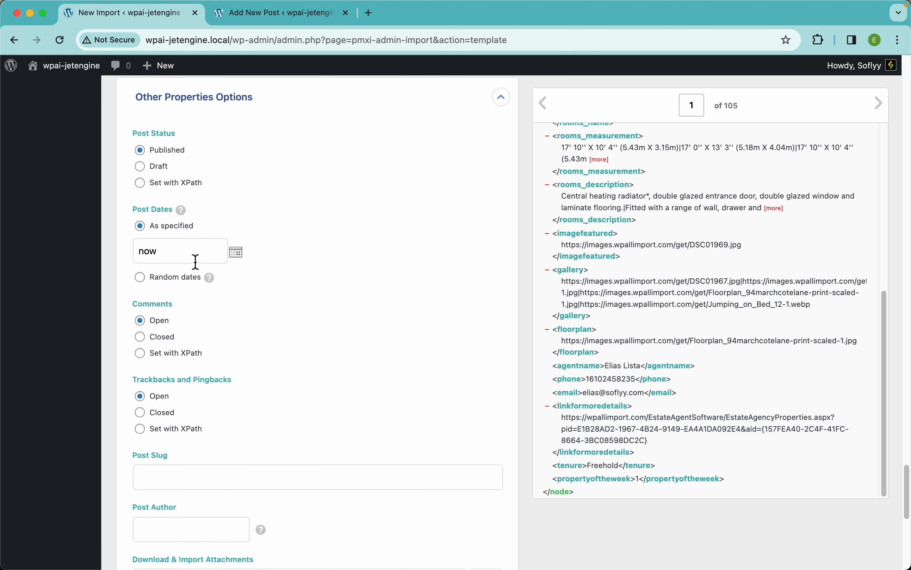
scroll(254, 431, down, 4)
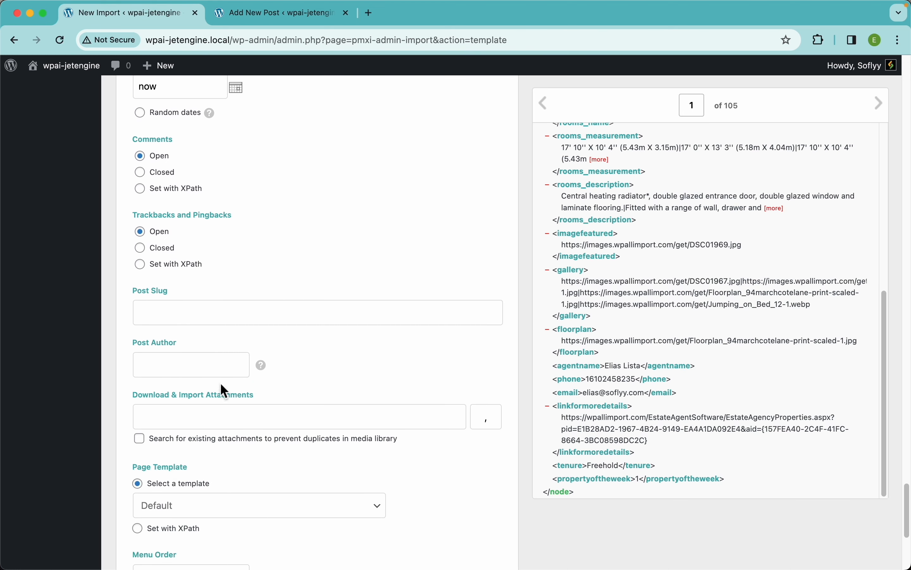
scroll(339, 351, down, 6)
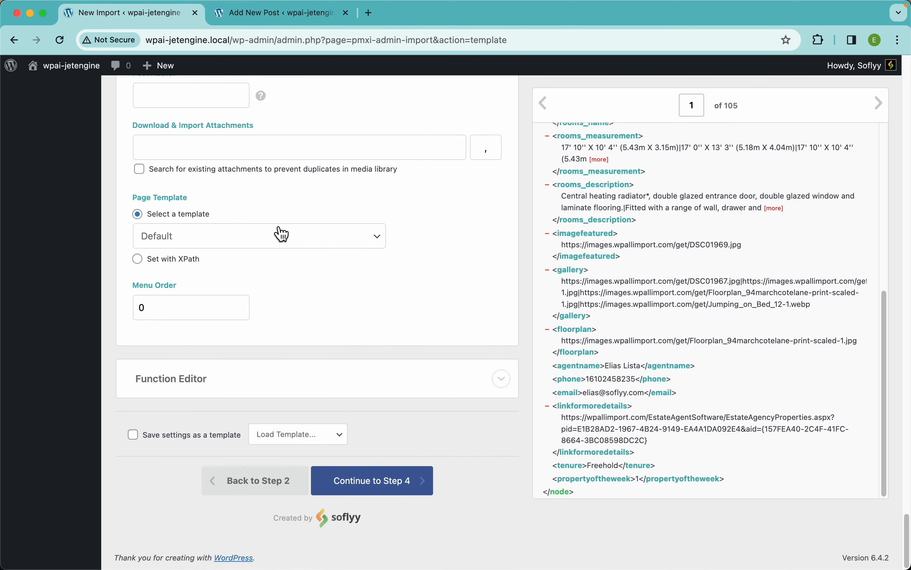
click(256, 380)
scroll(311, 350, down, 4)
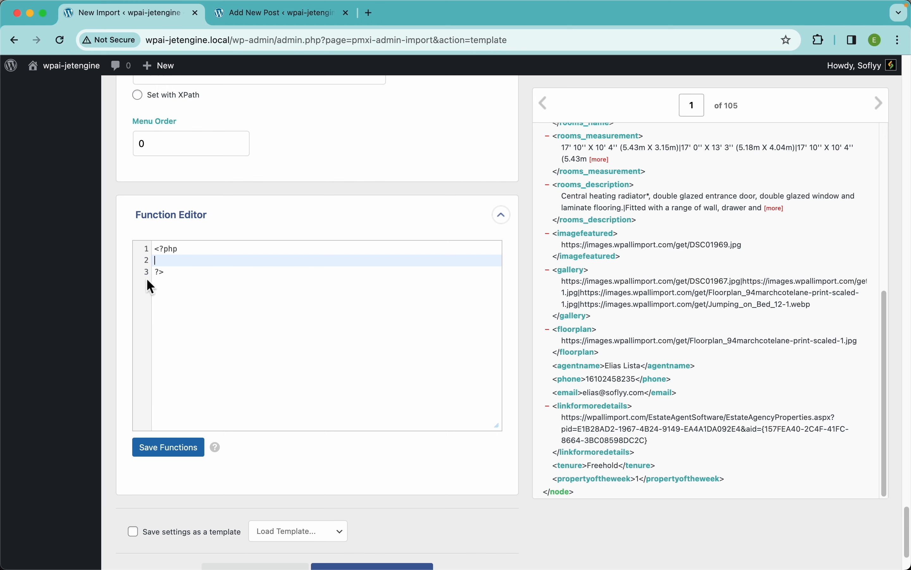
- Accept the completed field mappings and continue the import to Step 4
scroll(378, 234, up, 20)
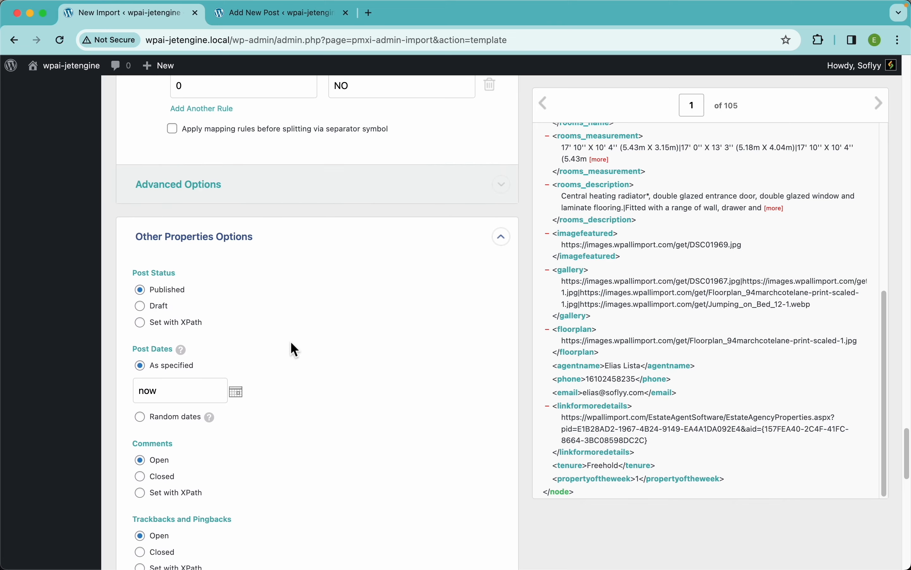
scroll(286, 301, up, 20)
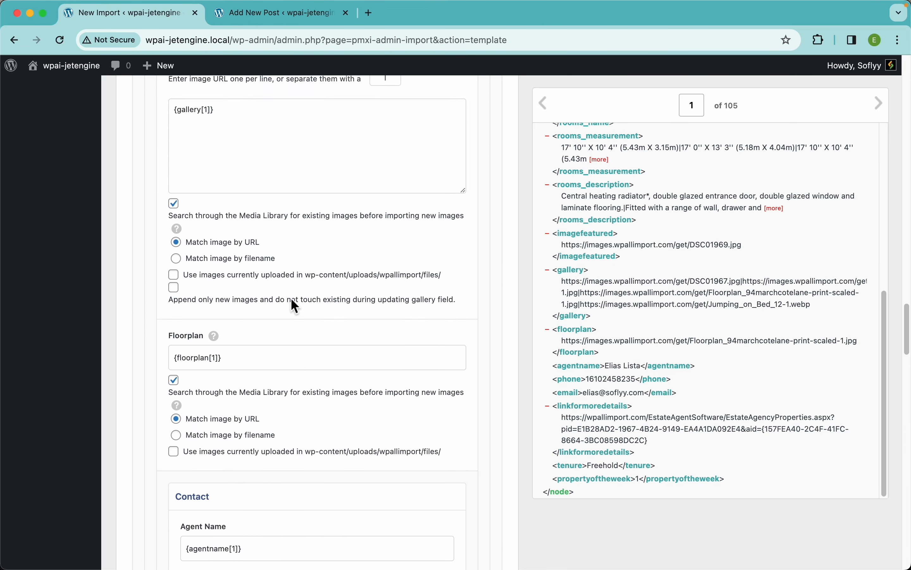
scroll(266, 274, up, 20)
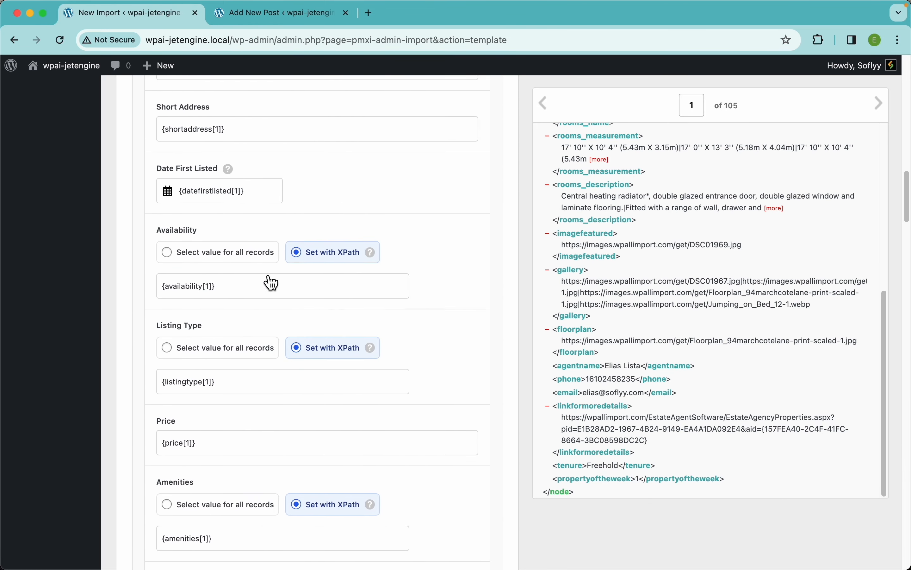
scroll(237, 266, down, 20)
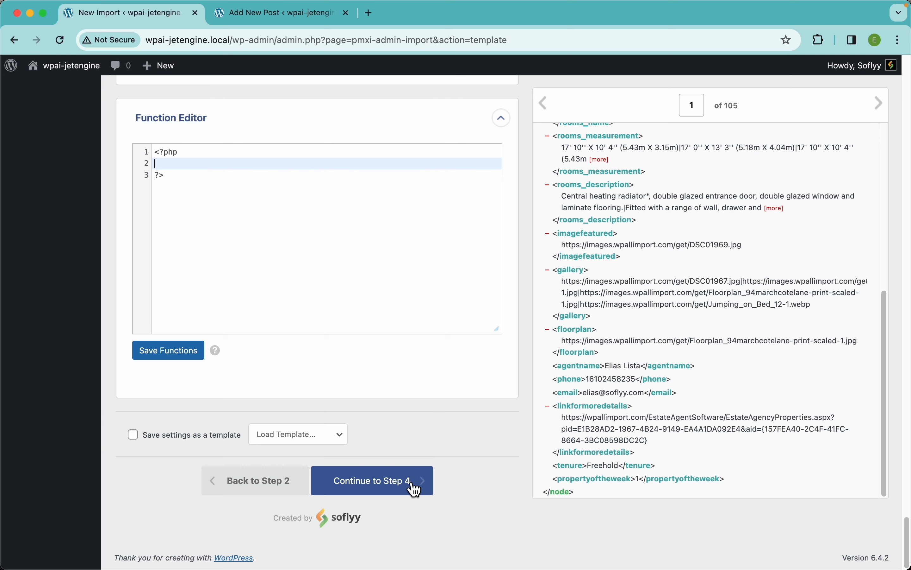
click(400, 483)
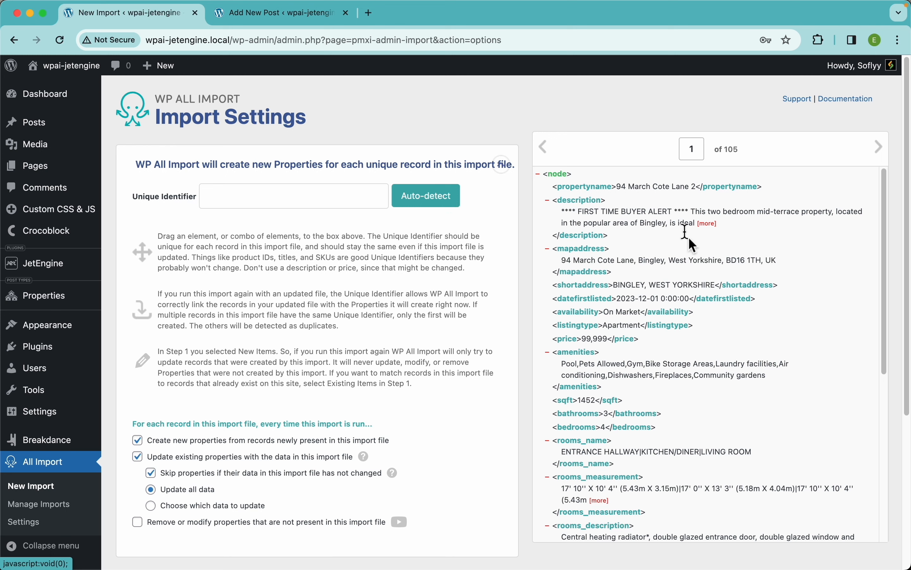
- Auto-detect the unique identifier as {propertyname[1]} and review the options for creating, updating and skipping properties on each run
click(421, 201)
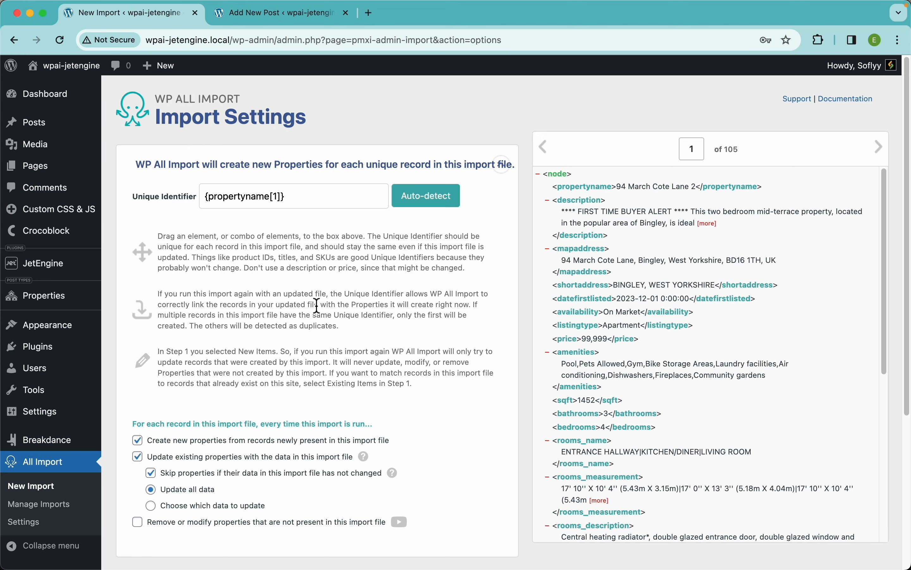
scroll(410, 368, down, 5)
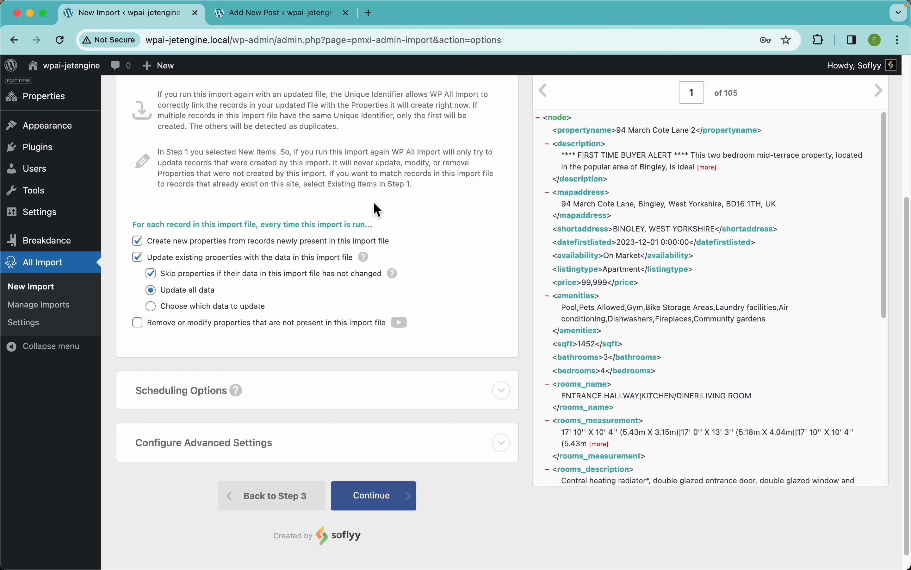
mouse_move(394, 276)
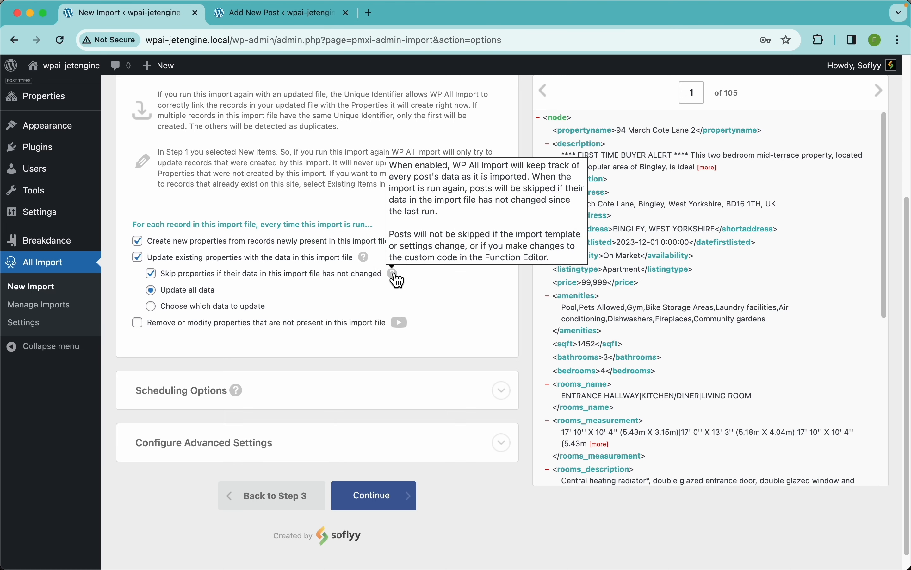
scroll(356, 375, down, 1)
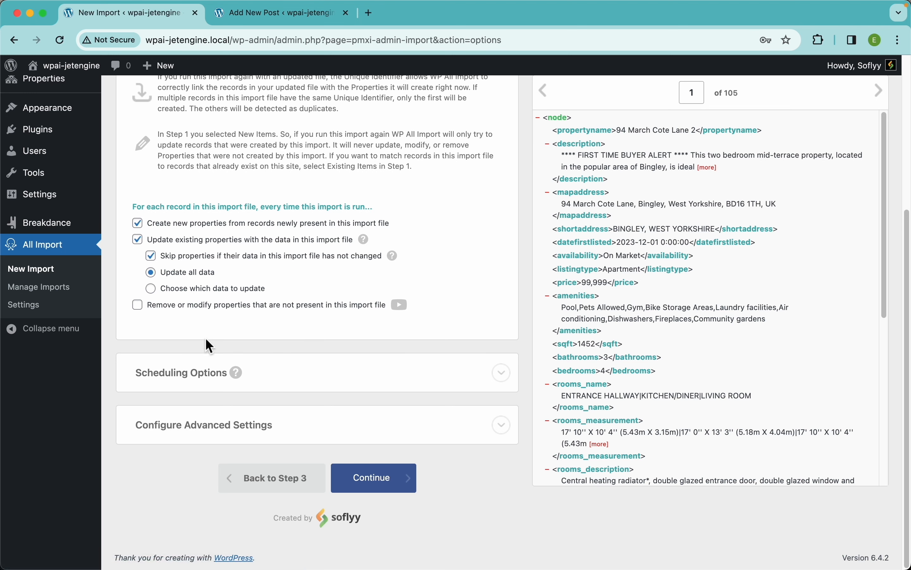
- Accept the import settings, then confirm and run the import of Property_Listings_Import.xlsx
click(402, 489)
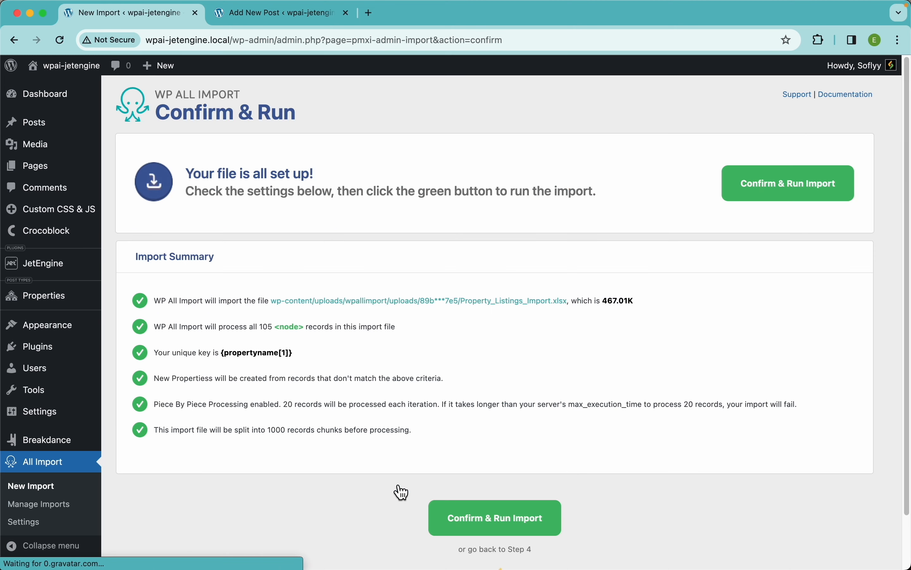
click(805, 199)
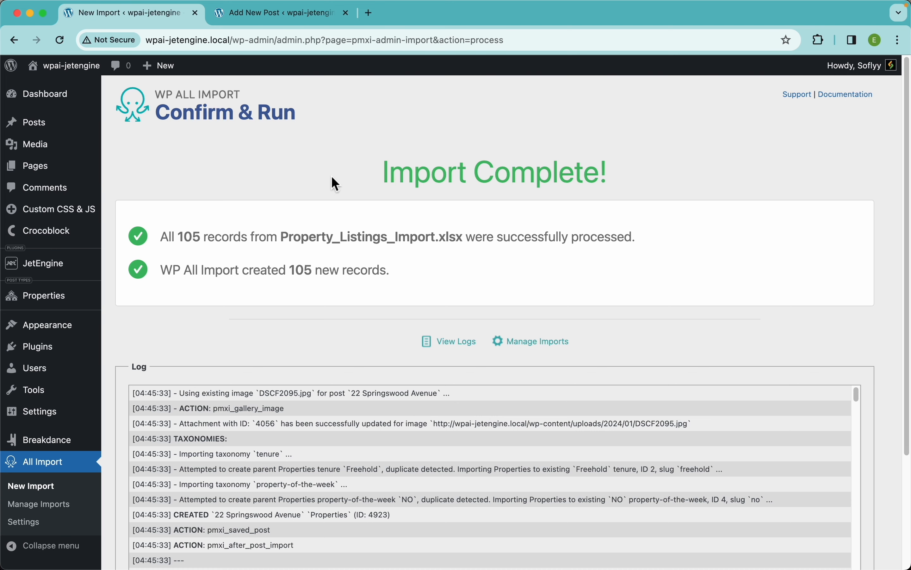
- Open the Properties post list and look through the imported listings on its first page
click(60, 304)
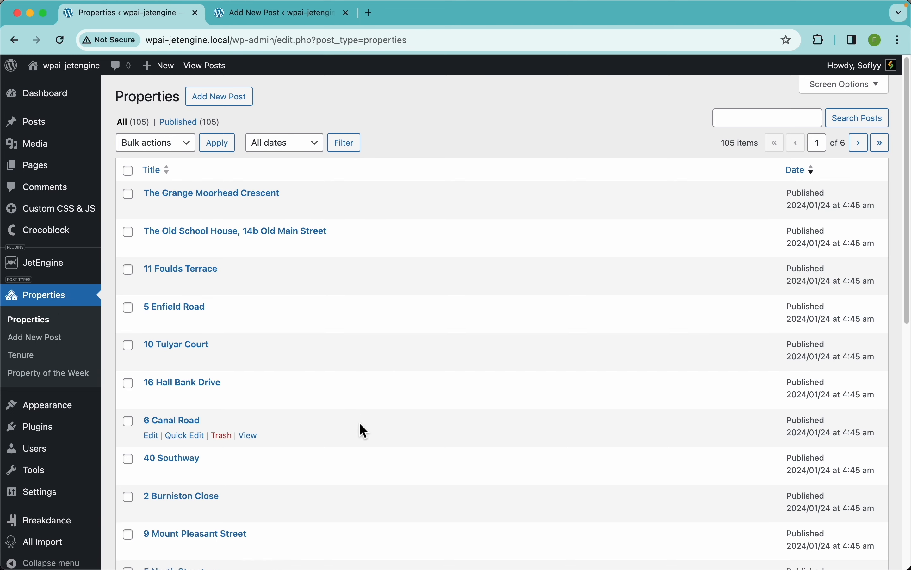
scroll(360, 423, down, 10)
scroll(359, 423, up, 12)
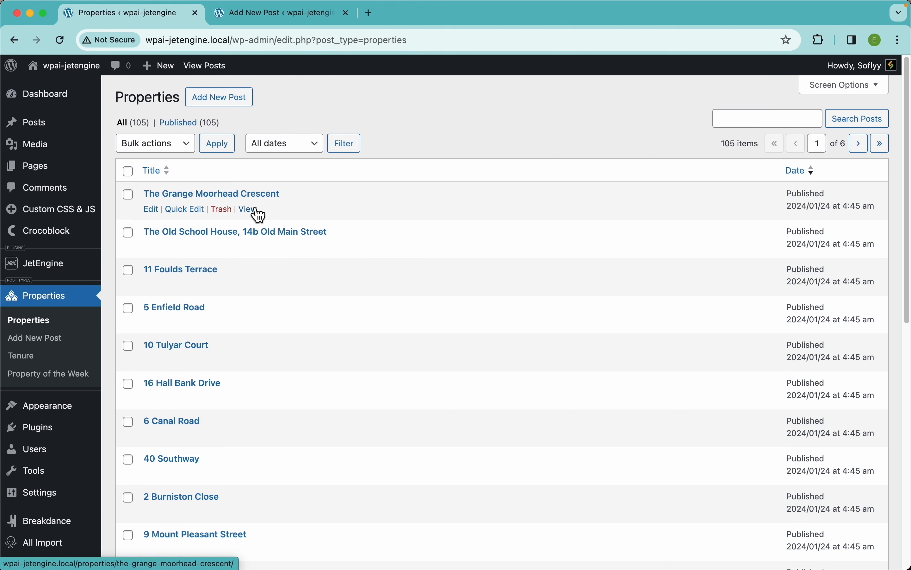
scroll(394, 321, down, 6)
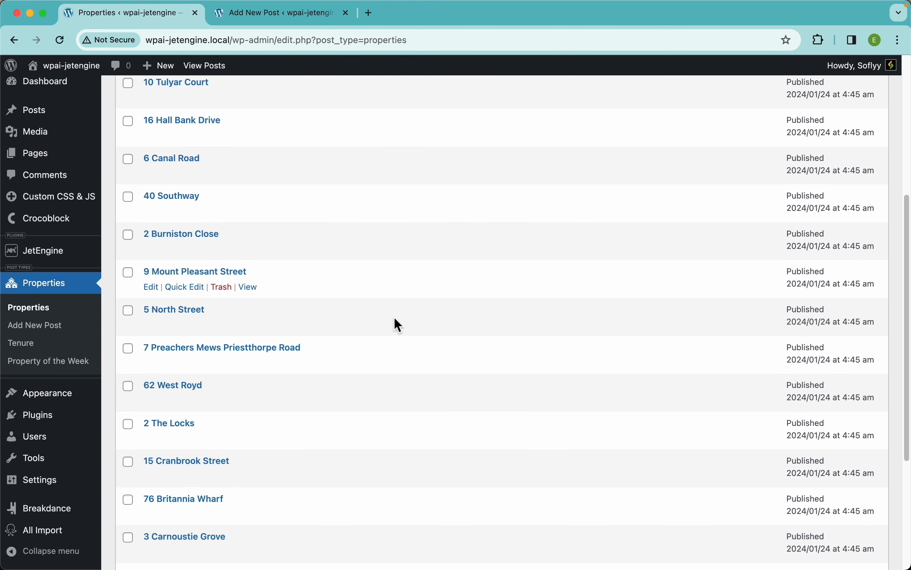
scroll(394, 317, down, 5)
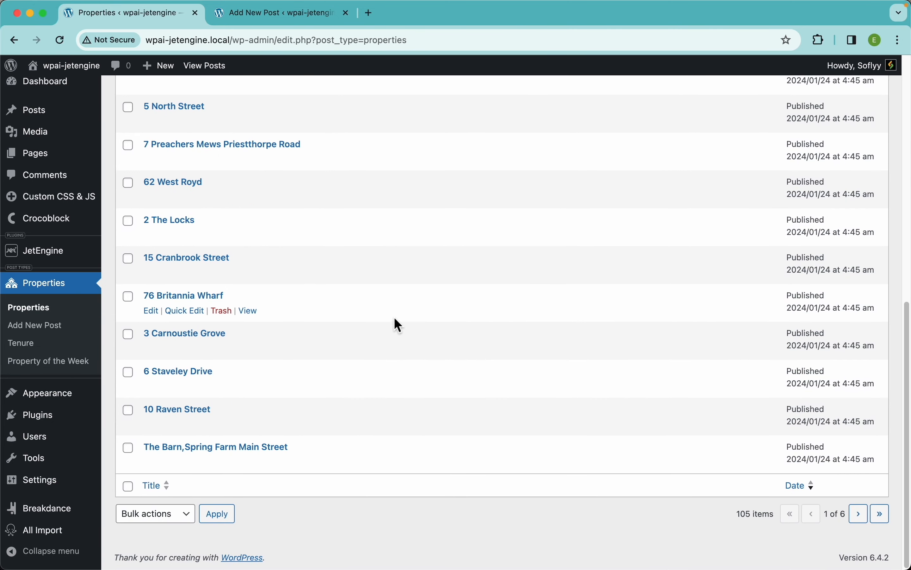
scroll(394, 317, up, 12)
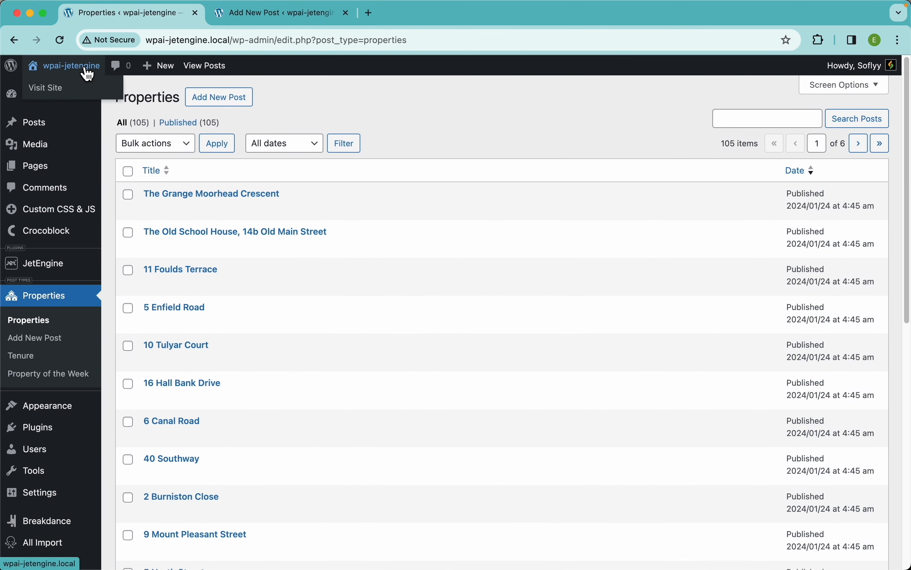
- Visit the site's home page, find the Explore Homes listings, and open the Holme Cottage Providence Lane property page
click(88, 74)
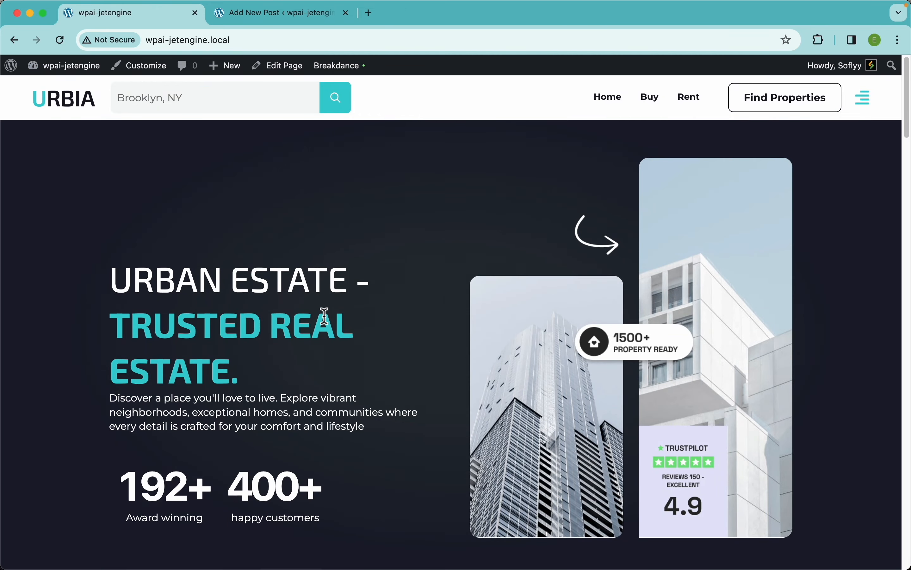
scroll(267, 394, down, 10)
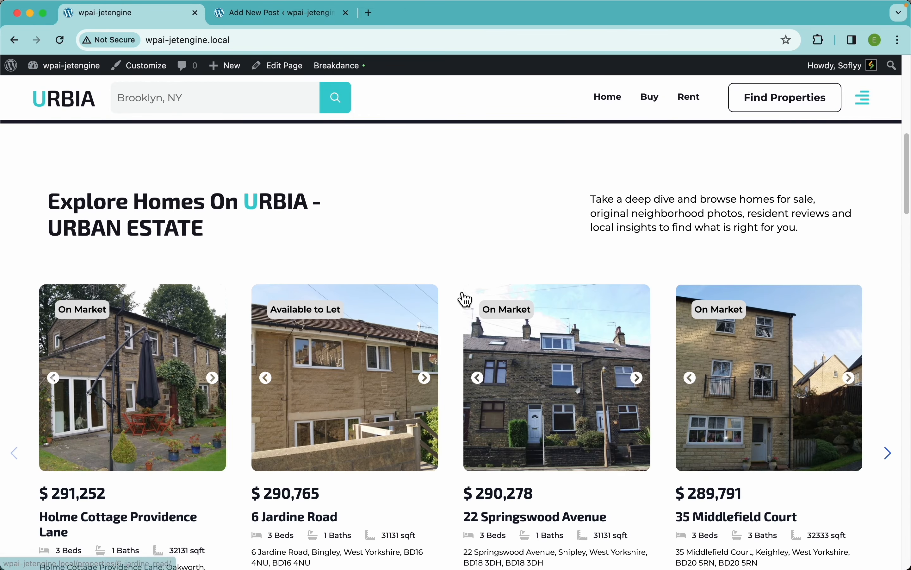
scroll(545, 320, down, 3)
drag(488, 378, 467, 380)
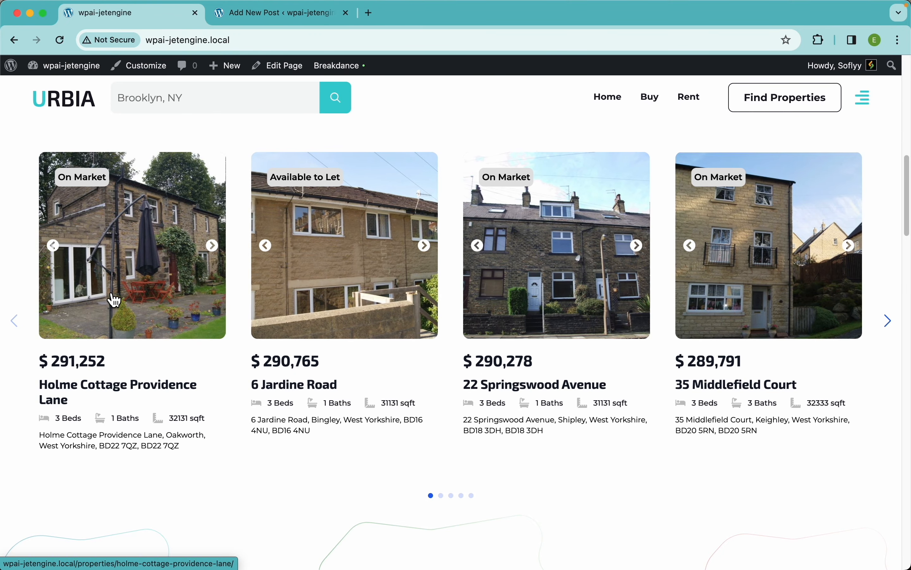
click(146, 259)
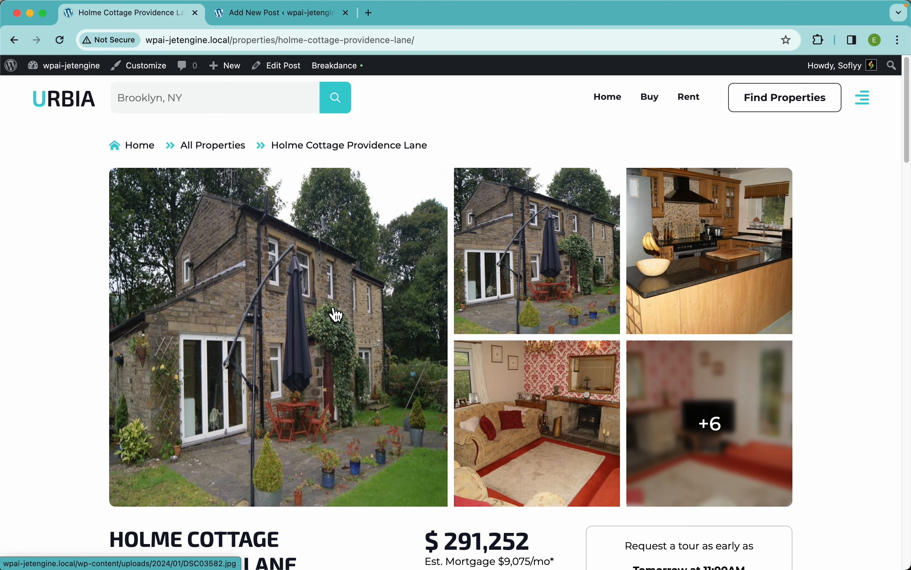
- View the property's gallery images in the lightbox from the first through the tenth, then close it
click(583, 307)
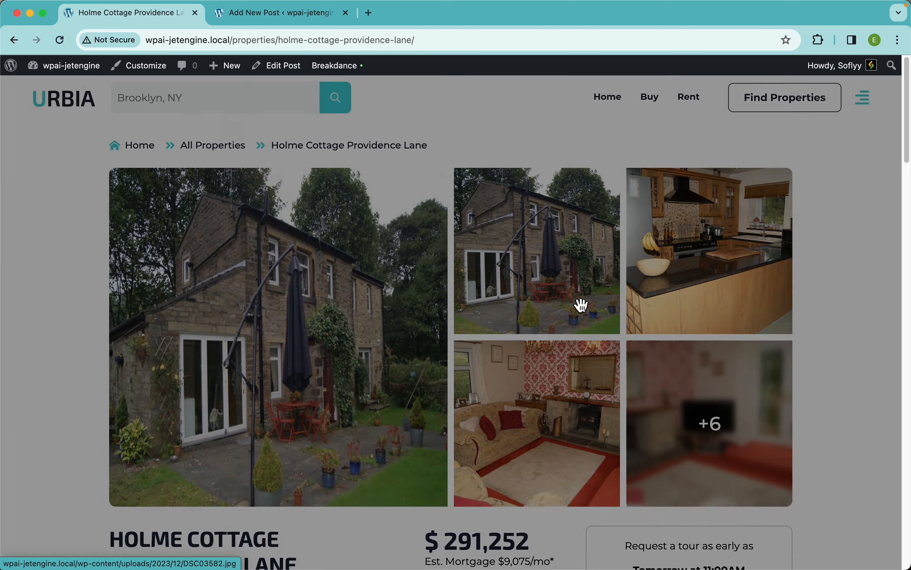
key(Right)
key(Right)
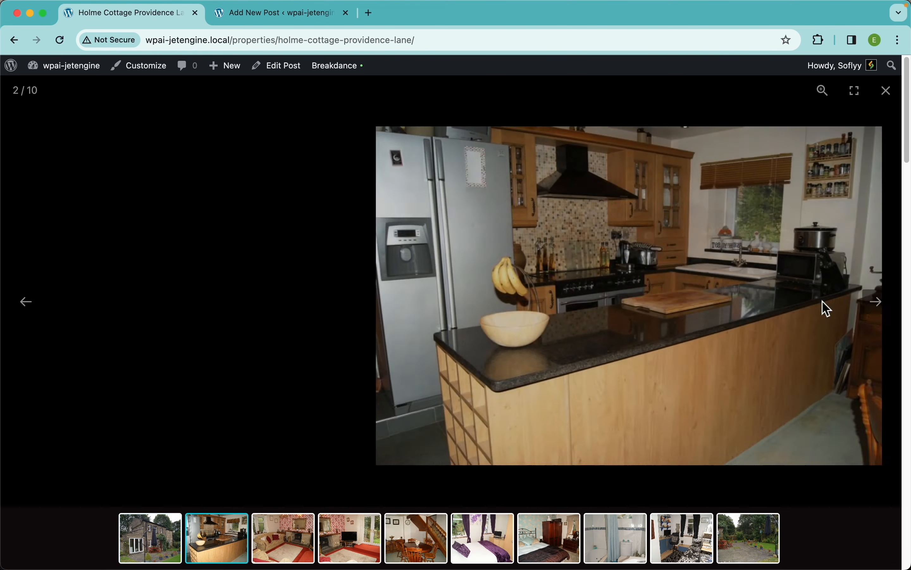
key(Right)
key(Right)
key(Right)
key(Right)
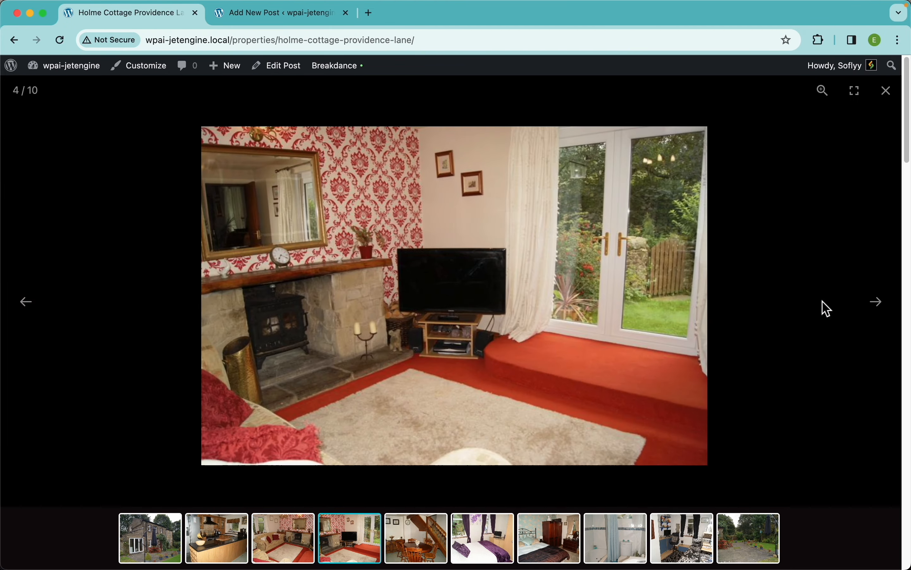
key(Right)
key(Right)
key(Right)
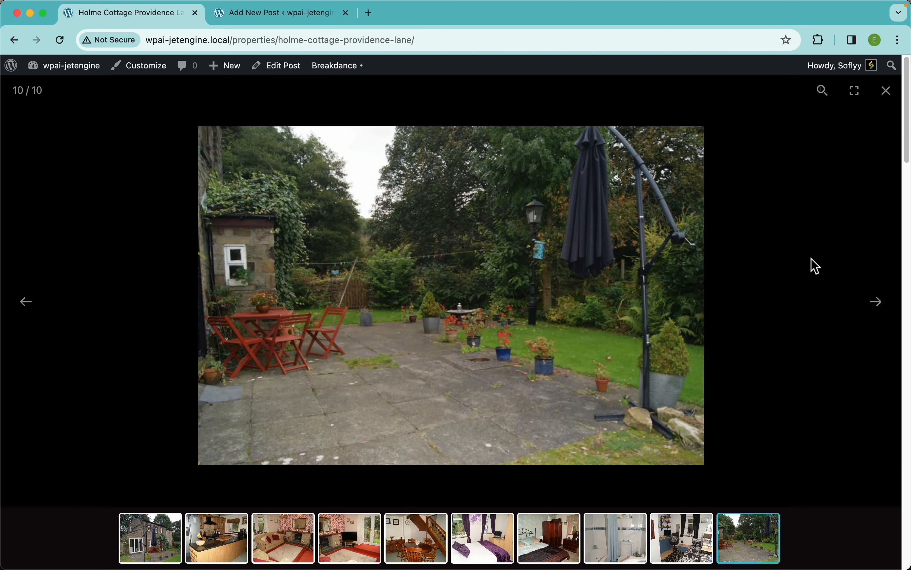
key(Escape)
- Examine the property page's price, location map, description, amenities, rooms and agent information
scroll(417, 362, down, 5)
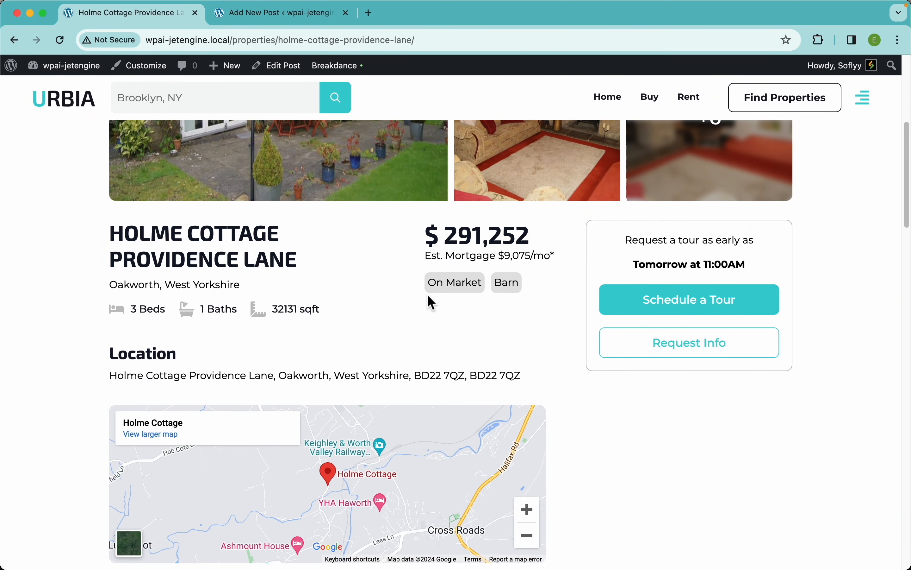
scroll(312, 302, down, 3)
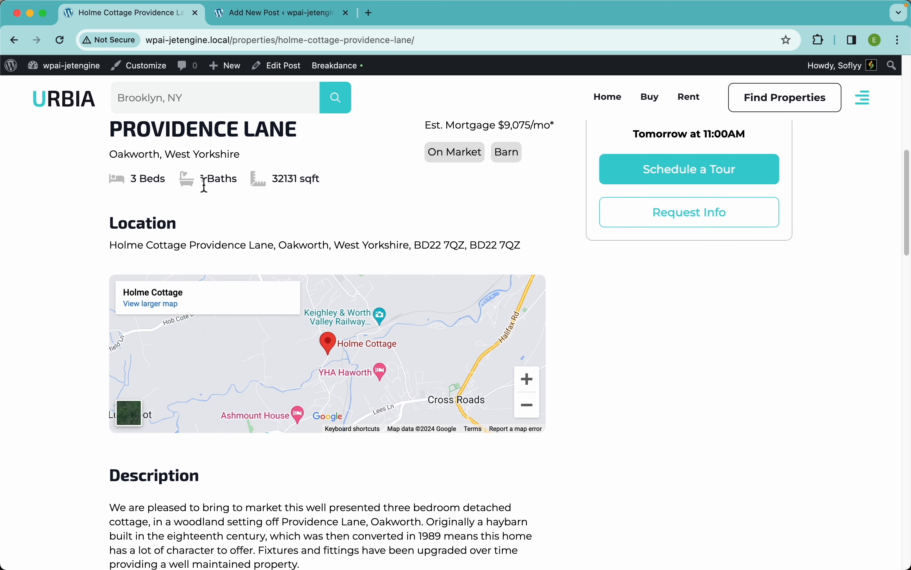
scroll(286, 220, down, 2)
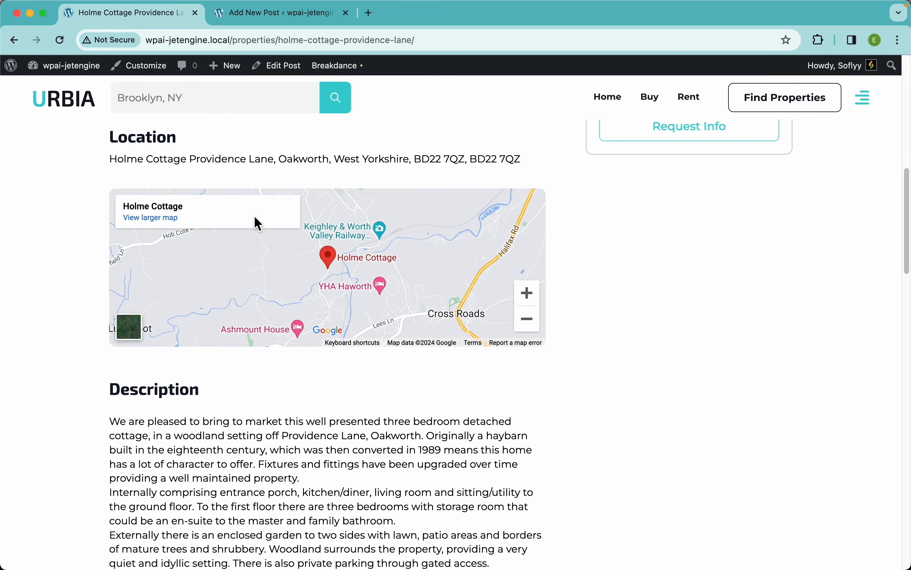
scroll(350, 419, down, 7)
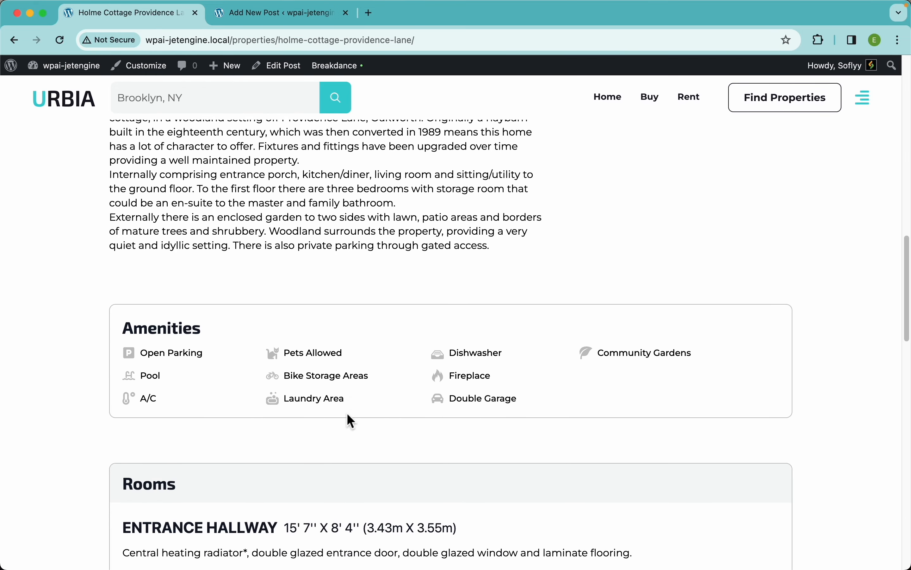
scroll(348, 413, down, 12)
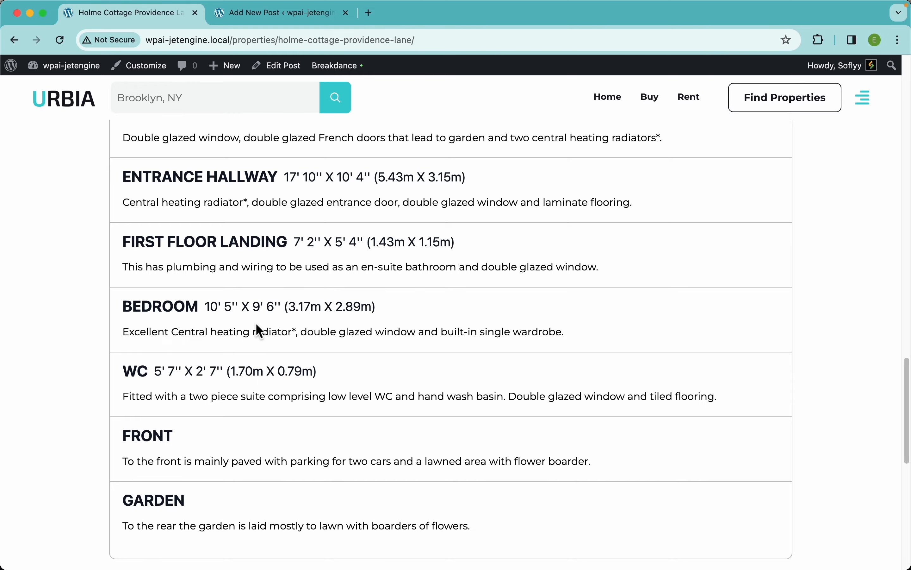
scroll(258, 325, down, 9)
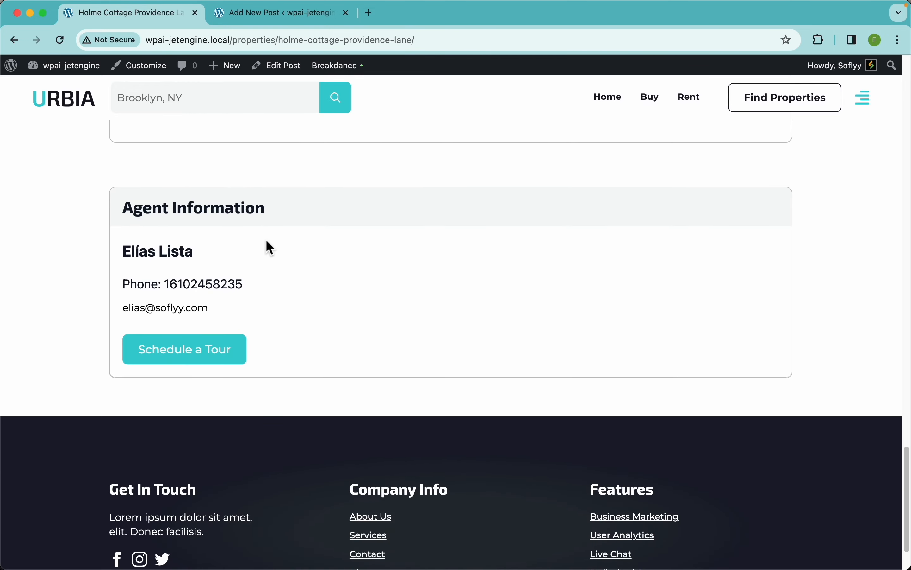
scroll(389, 283, up, 20)
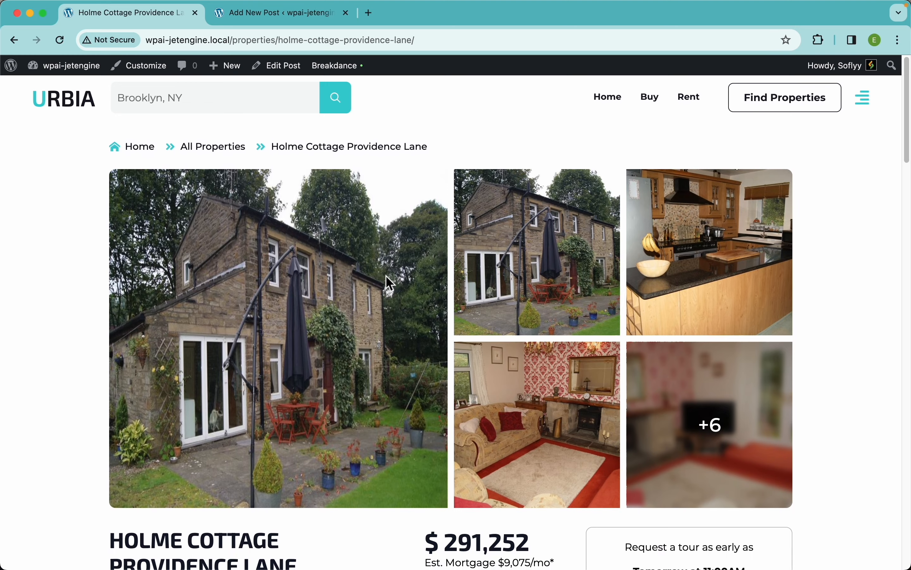
- Open the Holme Cottage Providence Lane post for editing and examine its taxonomies, featured image and Listing Info fields, including the Rooms repeater
click(285, 75)
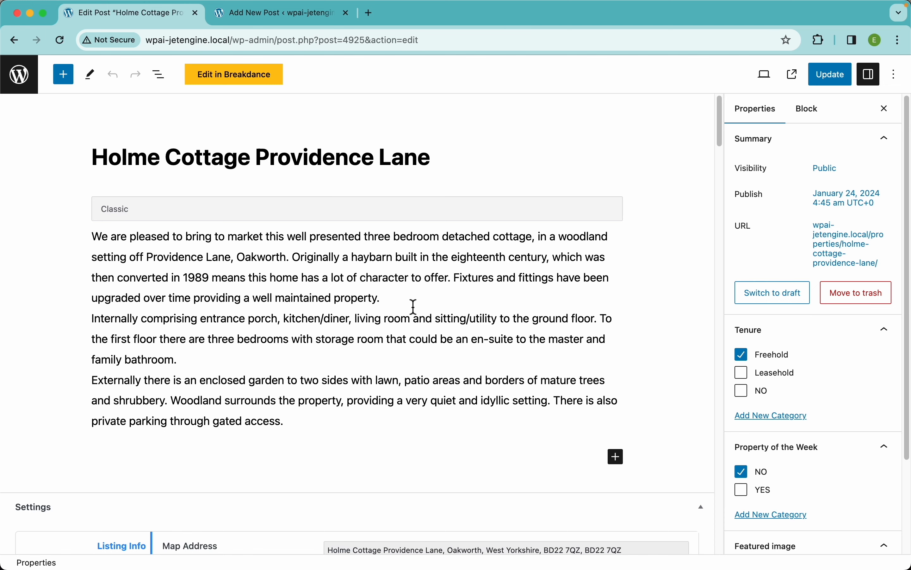
scroll(414, 306, down, 4)
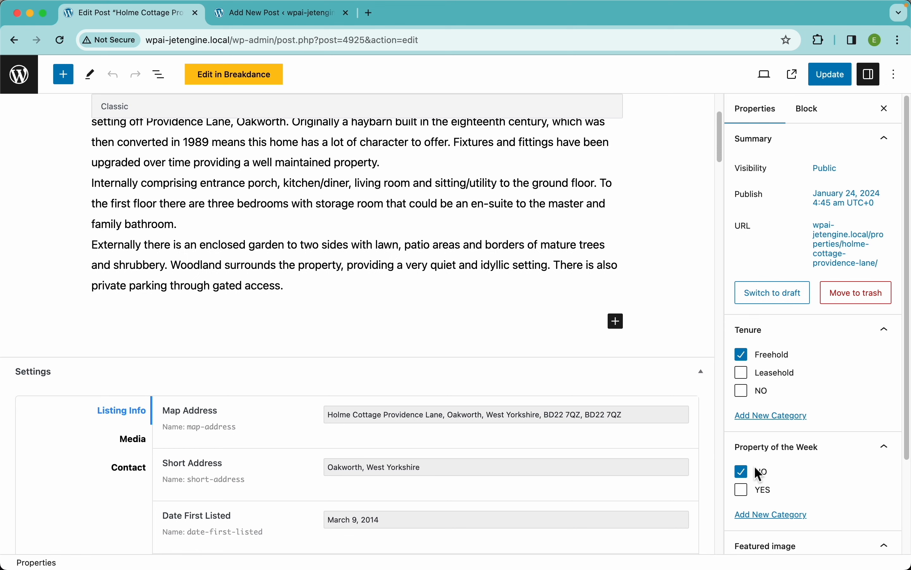
scroll(738, 484, down, 3)
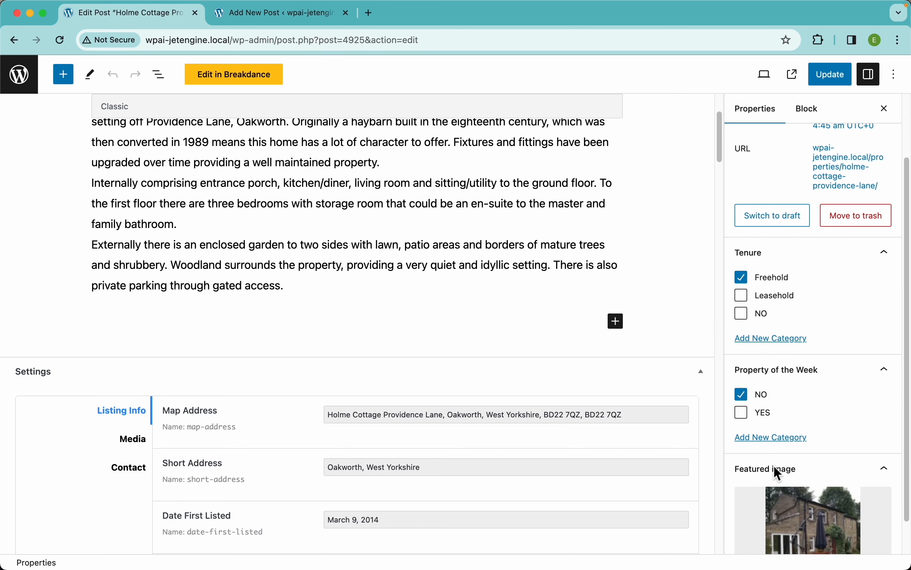
scroll(316, 418, down, 5)
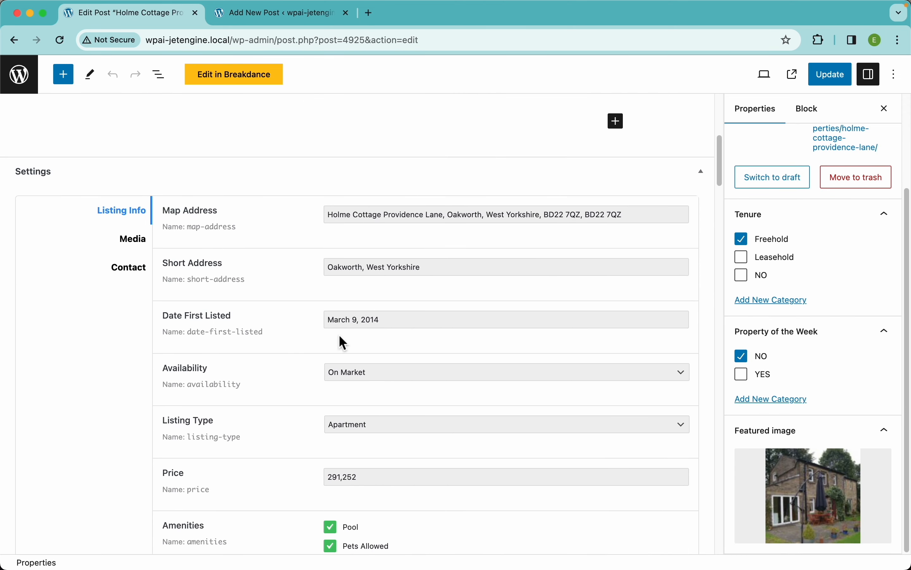
scroll(299, 370, down, 5)
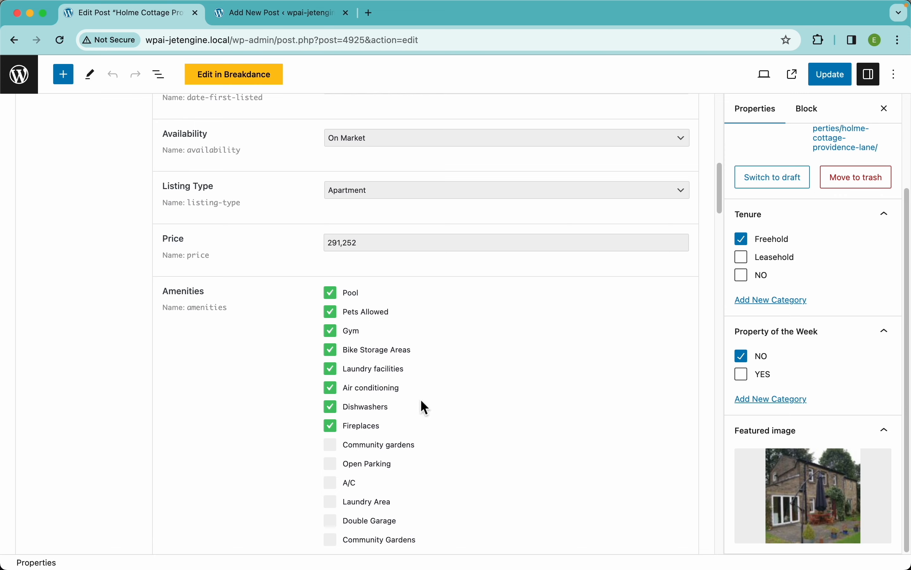
scroll(484, 384, down, 8)
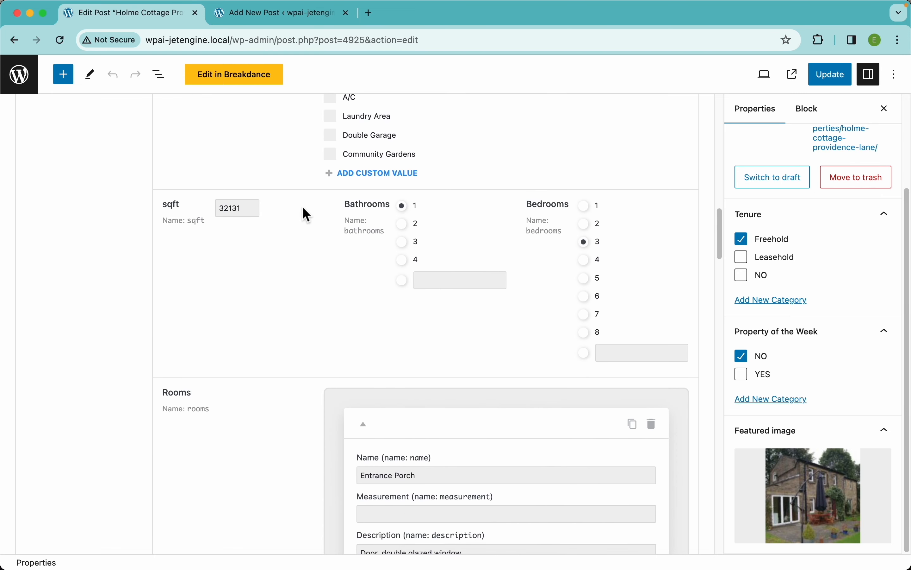
scroll(322, 332, down, 15)
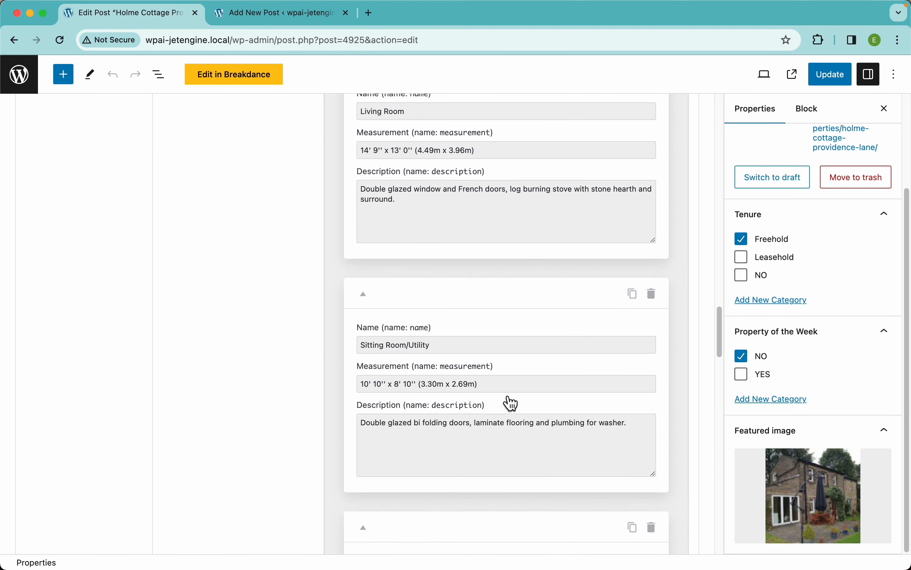
scroll(504, 392, up, 15)
scroll(505, 392, up, 20)
scroll(504, 393, down, 6)
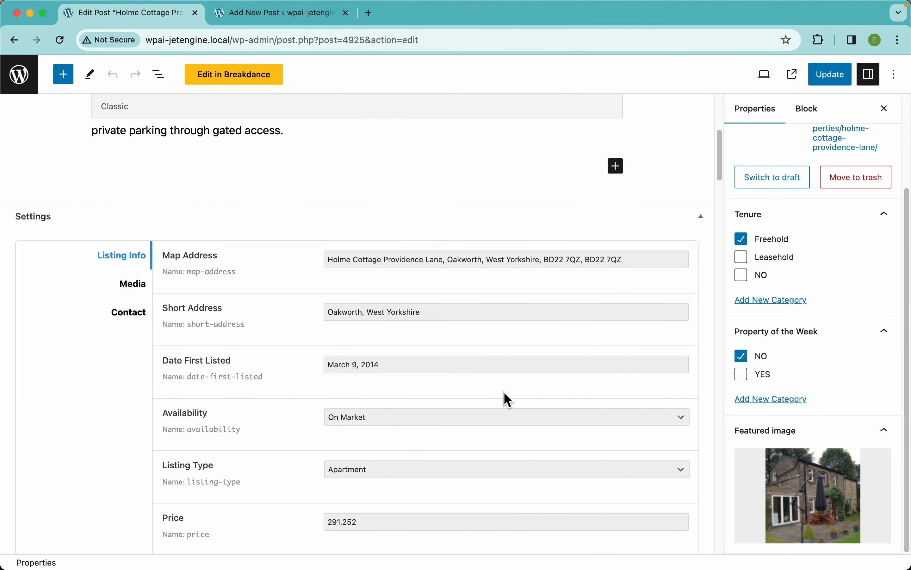
scroll(509, 399, down, 3)
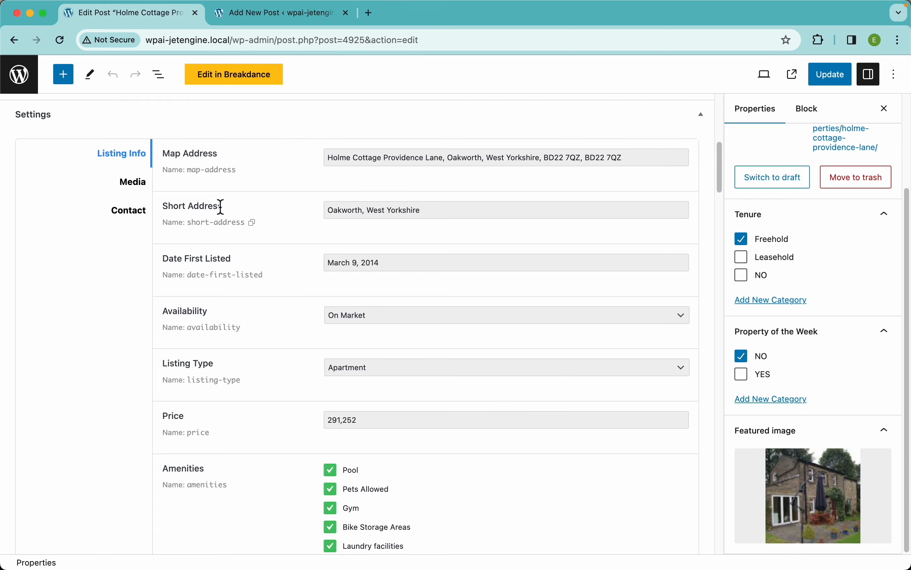
- Check the imported gallery and floorplan in the Media fields, then check the agent details in the Contact fields
click(132, 184)
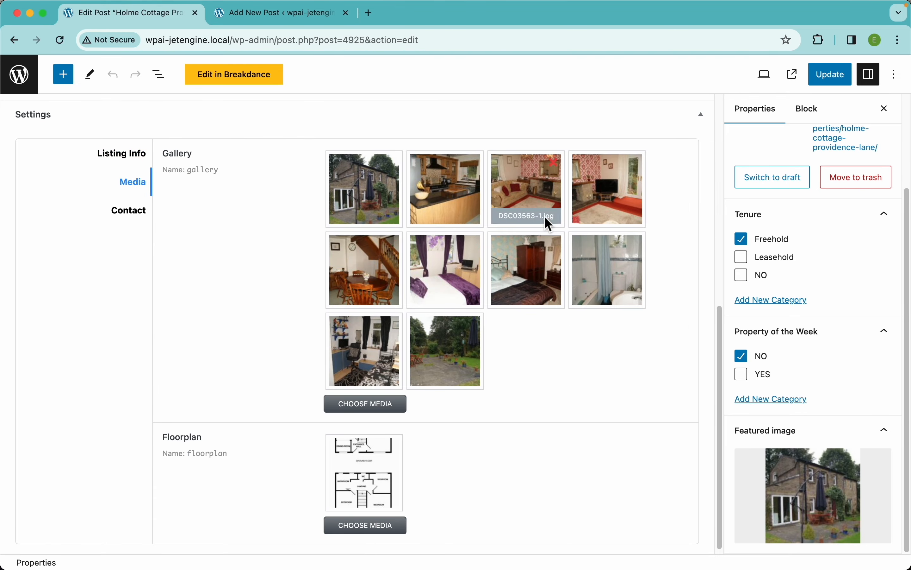
click(138, 214)
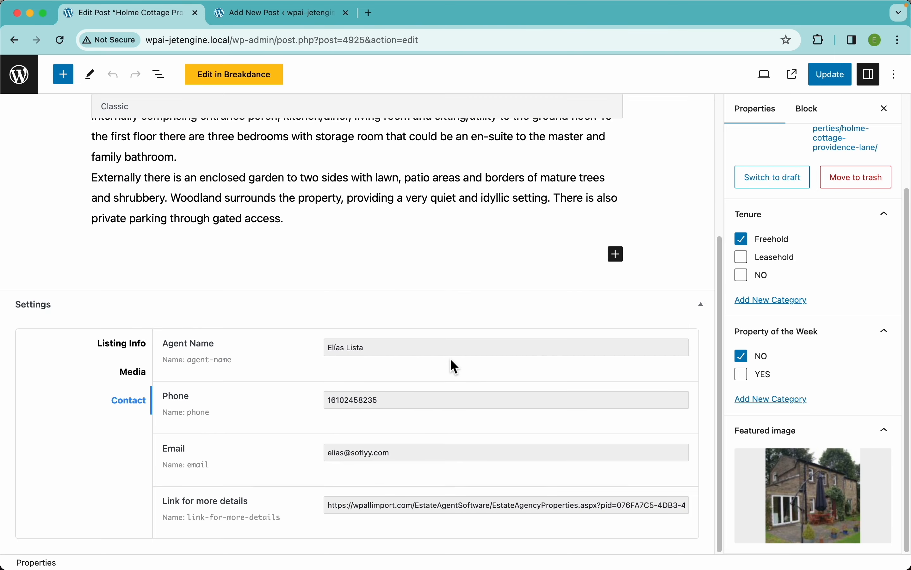
scroll(304, 343, up, 5)
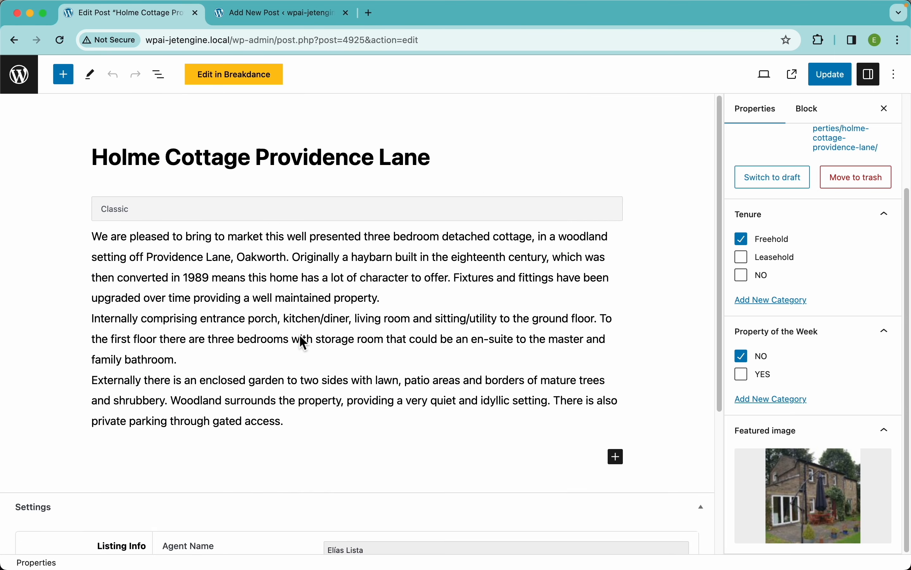
- Open the live page of the Holme Cottage Providence Lane post from the editor
click(795, 75)
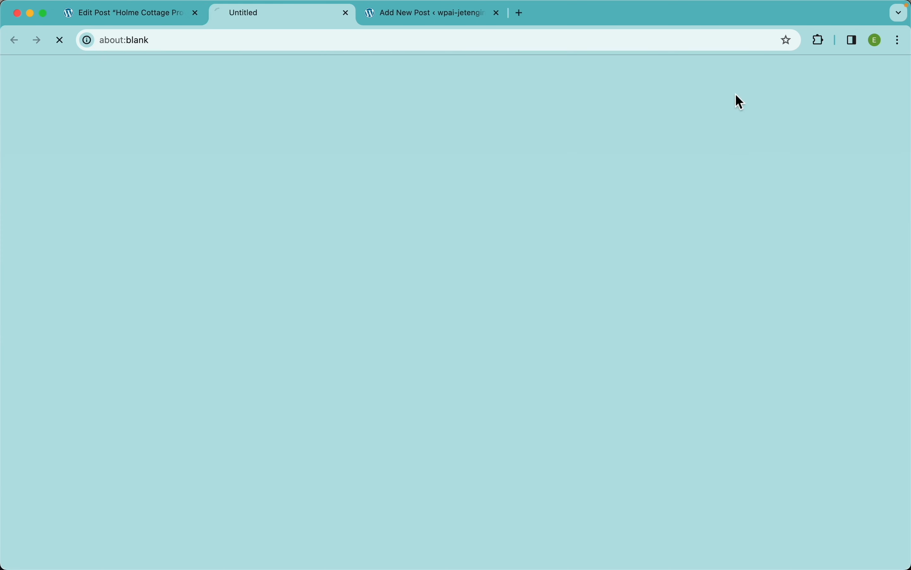